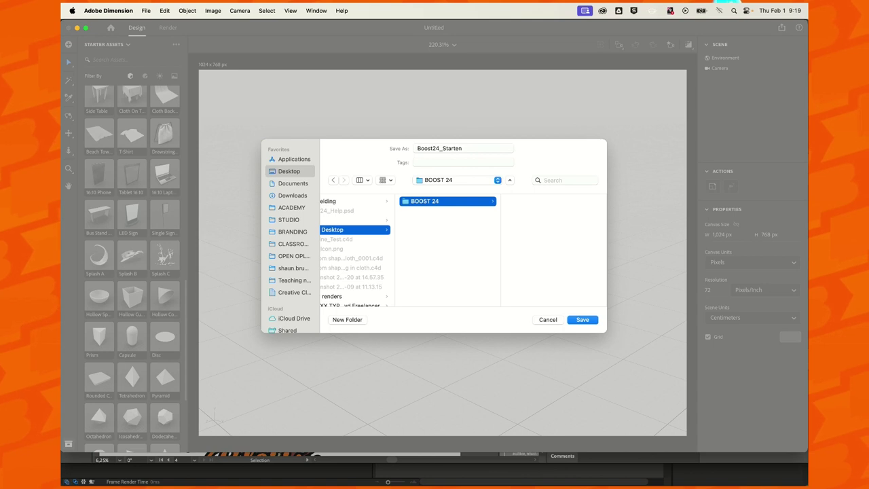
Save the scene as Boost24_Starten in the BOOST 24 folder
{"action": "key", "text": "Return"}
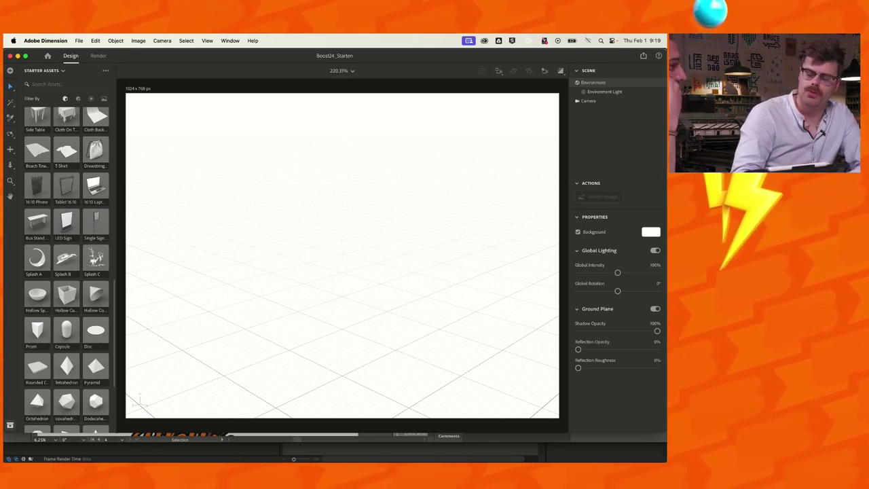
{"action": "right_click_drag", "start_coordinate": [342, 285], "coordinate": [374, 285]}
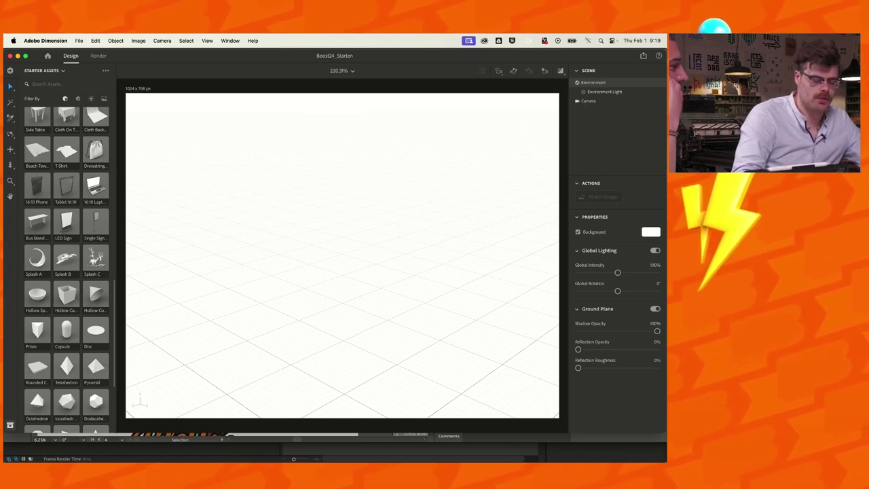
{"action": "right_click_drag", "start_coordinate": [342, 285], "coordinate": [340, 286]}
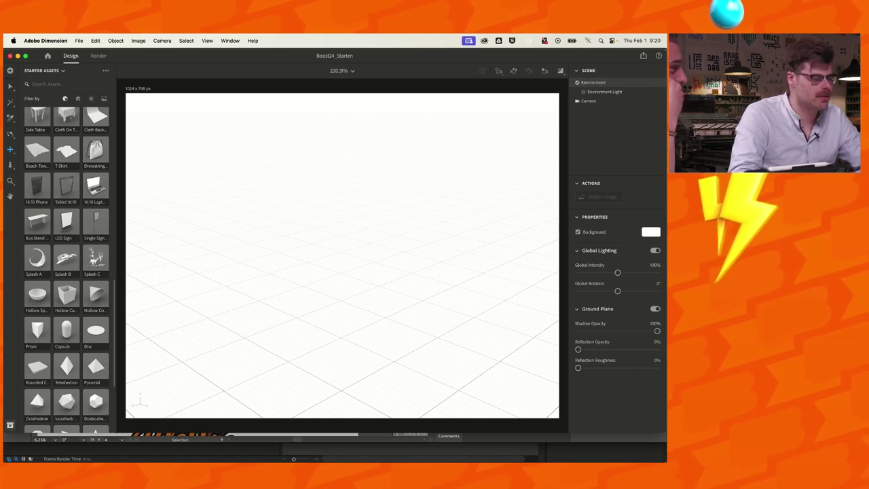
{"action": "scroll", "coordinate": [342, 255], "scroll_direction": "right", "scroll_amount": 2}
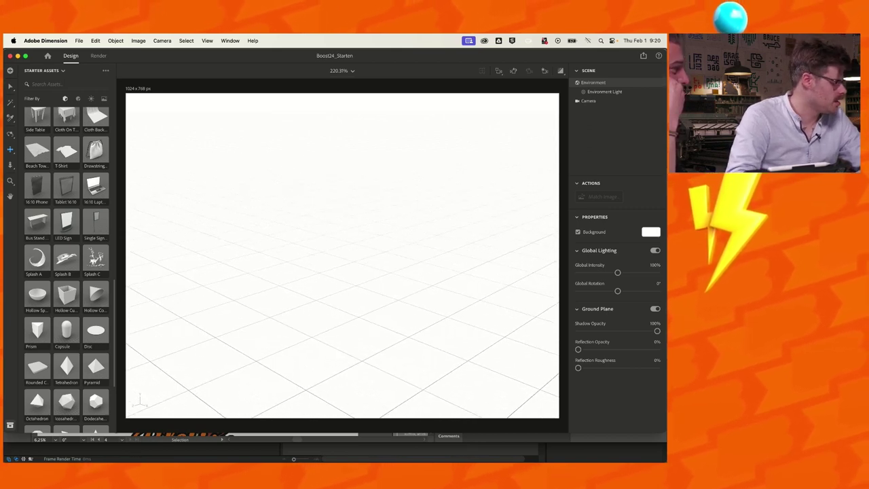
{"action": "scroll", "coordinate": [342, 255], "scroll_direction": "up", "scroll_amount": 2}
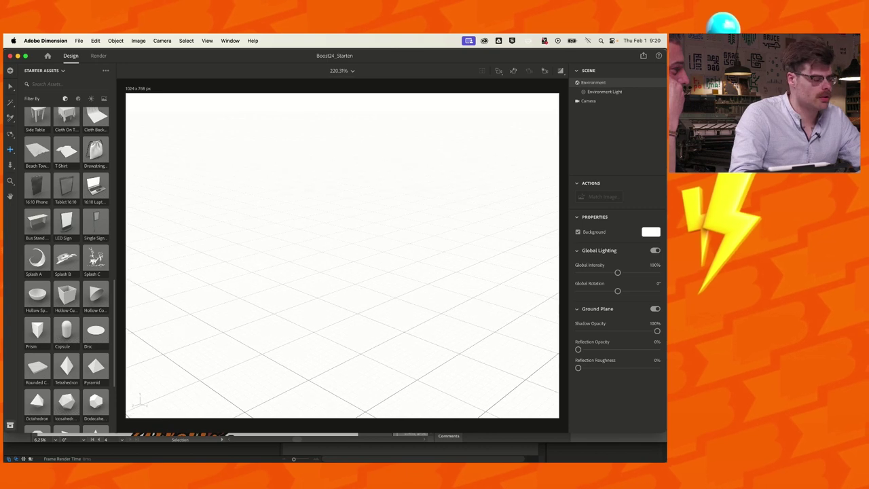
{"action": "scroll", "coordinate": [343, 255], "scroll_direction": "down", "scroll_amount": 1}
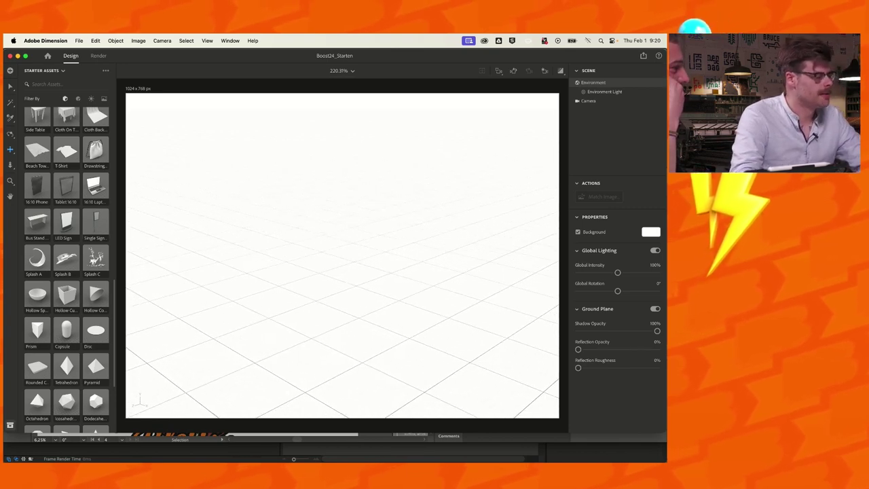
Add a cube from the basic shapes to the scene and activate the Select tool
{"action": "scroll", "coordinate": [68, 271], "scroll_direction": "up", "scroll_amount": 10}
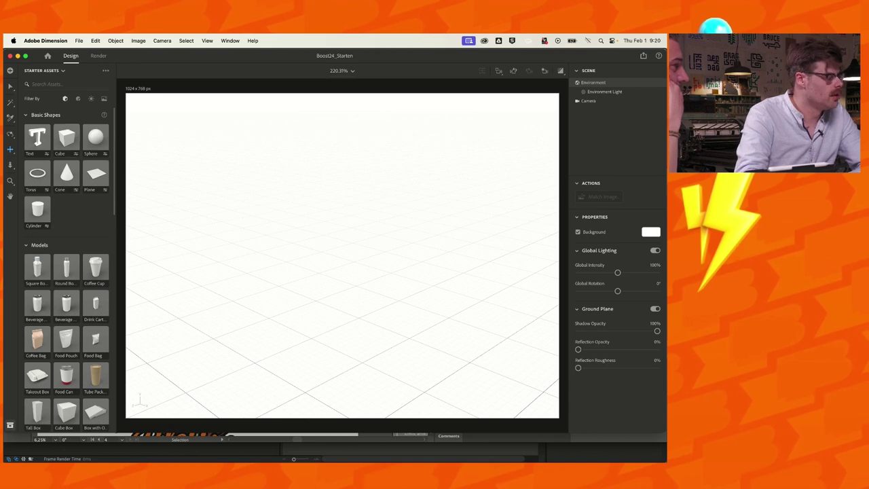
{"action": "left_click", "coordinate": [67, 138]}
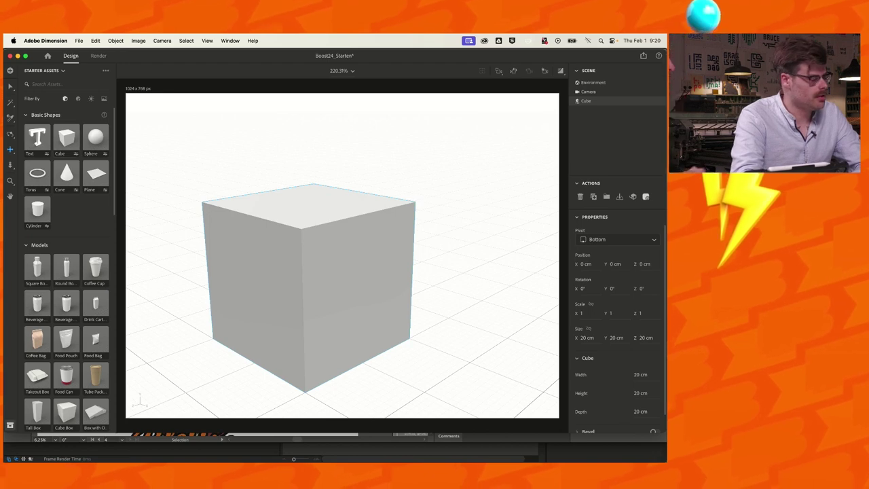
{"action": "key", "text": "Tab"}
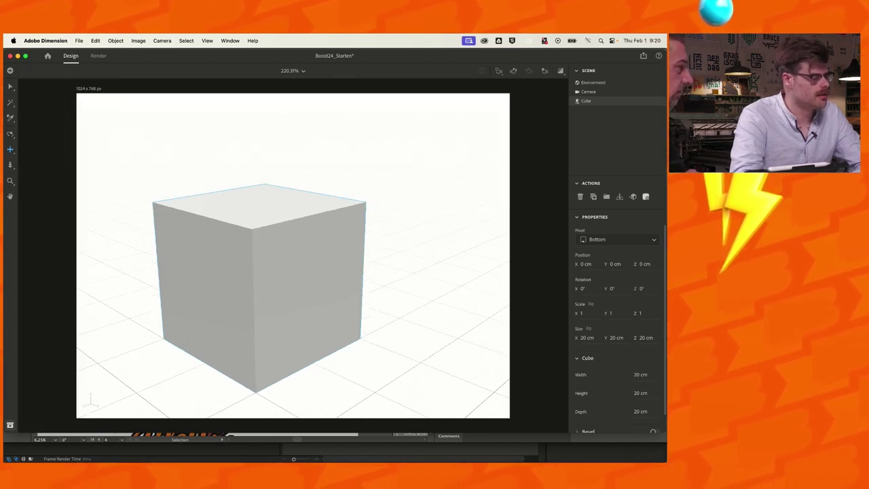
{"action": "key", "text": "Tab"}
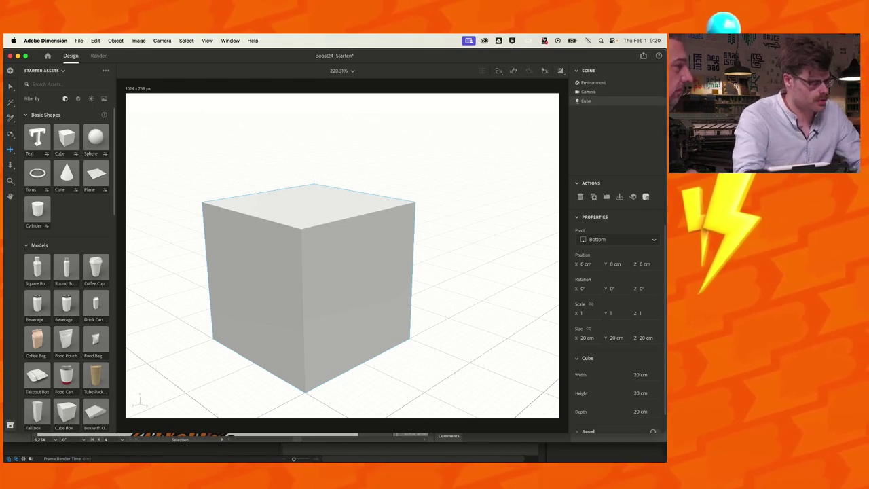
{"action": "key", "text": "v"}
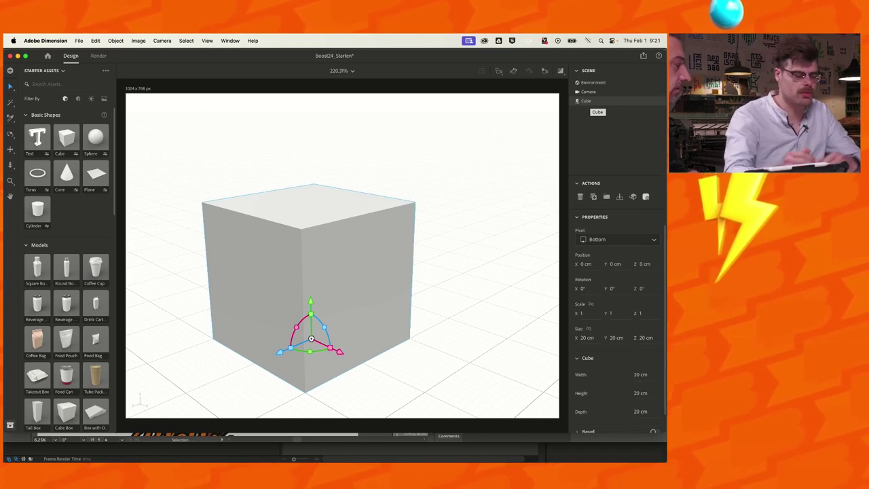
Resize the cube into a flat slab with width 200 cm, height 5 cm and depth 80 cm
{"action": "key", "text": "Escape"}
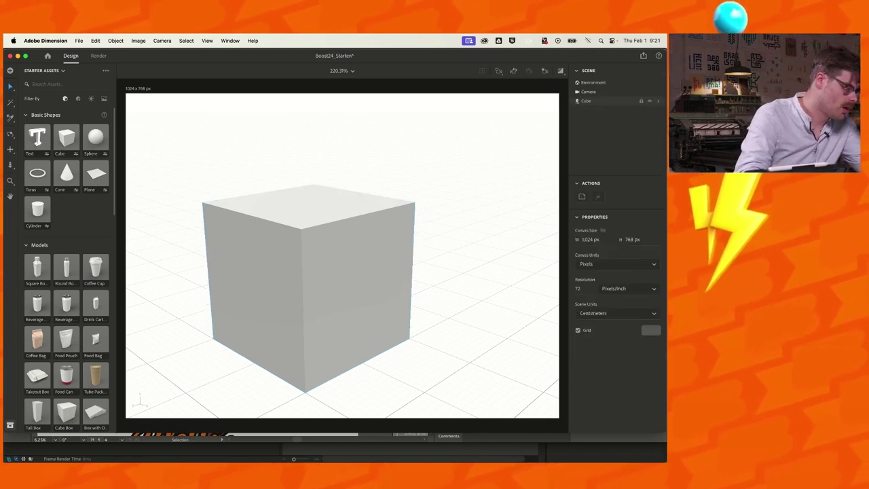
{"action": "left_click", "coordinate": [585, 101]}
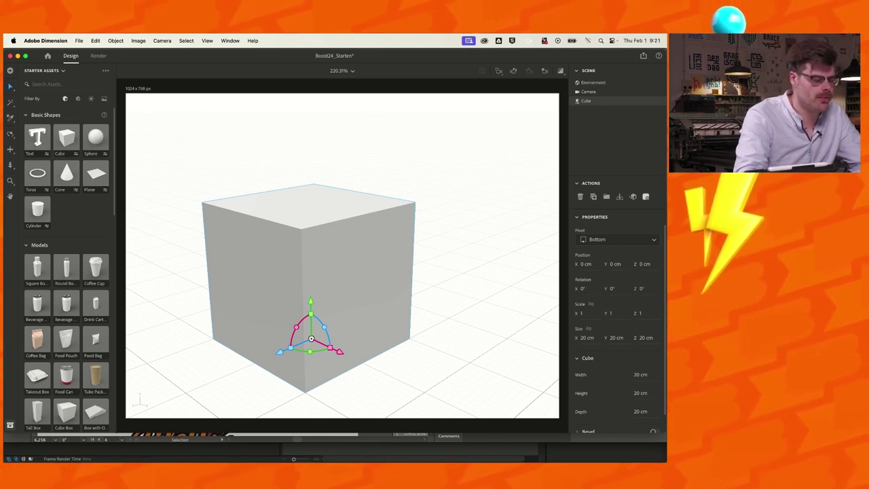
{"action": "scroll", "coordinate": [617, 319], "scroll_direction": "down", "scroll_amount": 2}
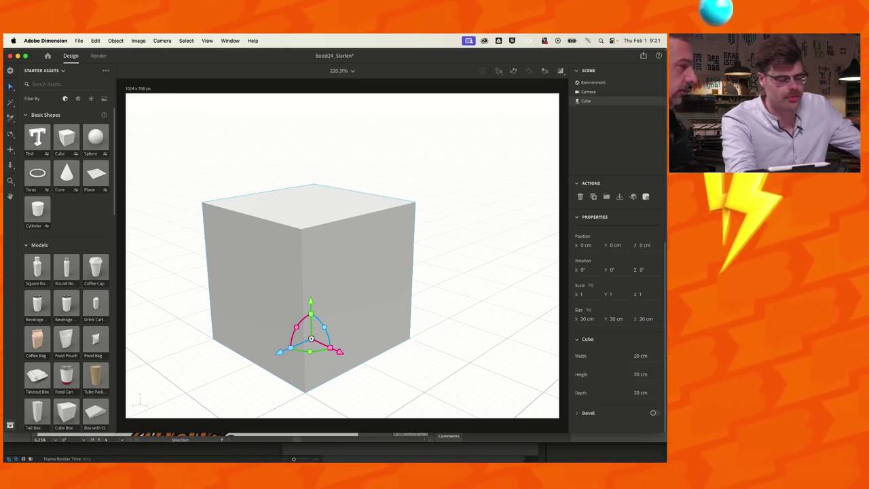
{"action": "left_click", "coordinate": [640, 356]}
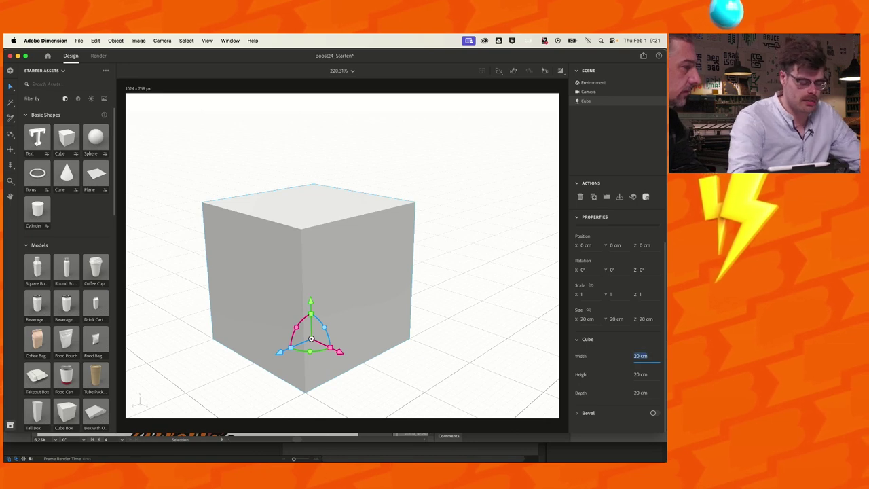
{"action": "type", "text": "200"}
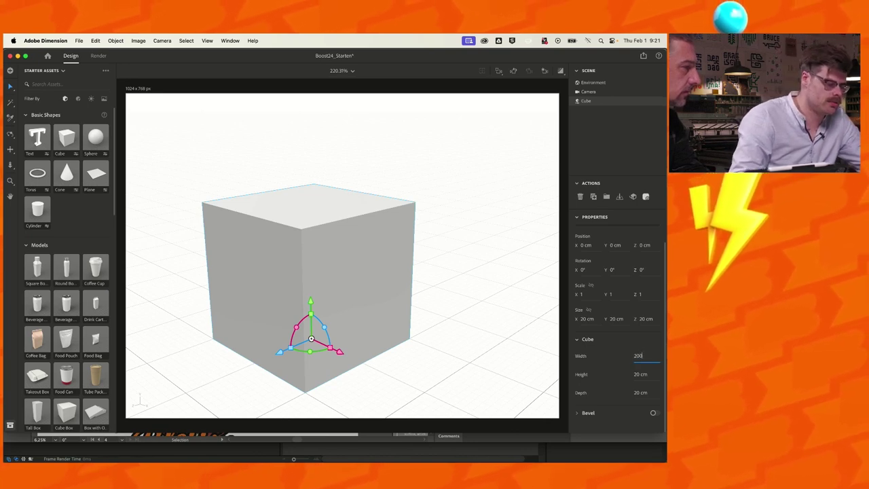
{"action": "key", "text": "Tab"}
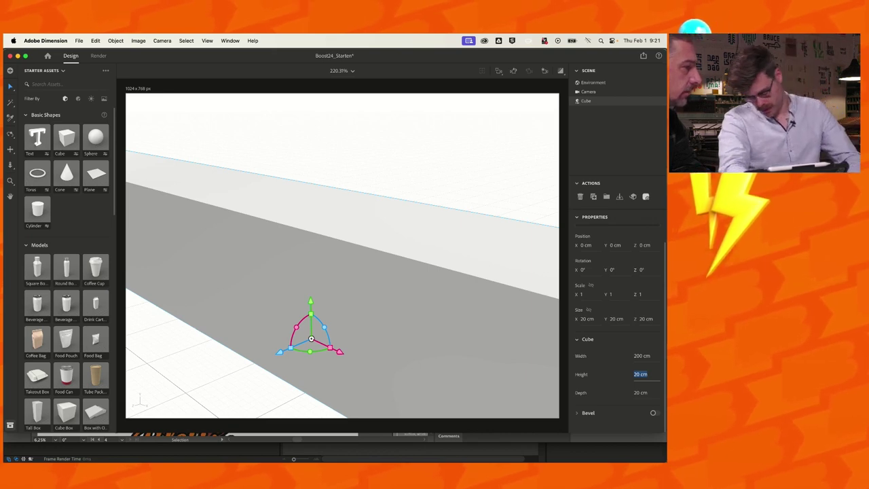
{"action": "type", "text": "5"}
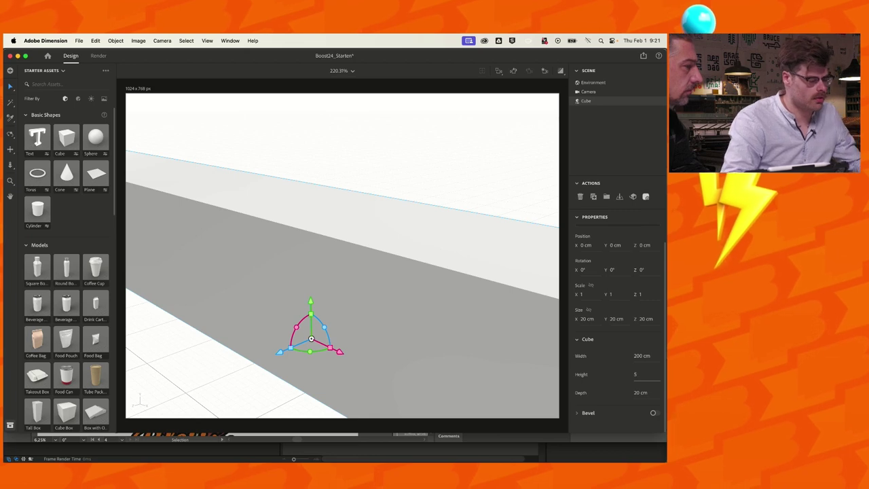
{"action": "key", "text": "Tab"}
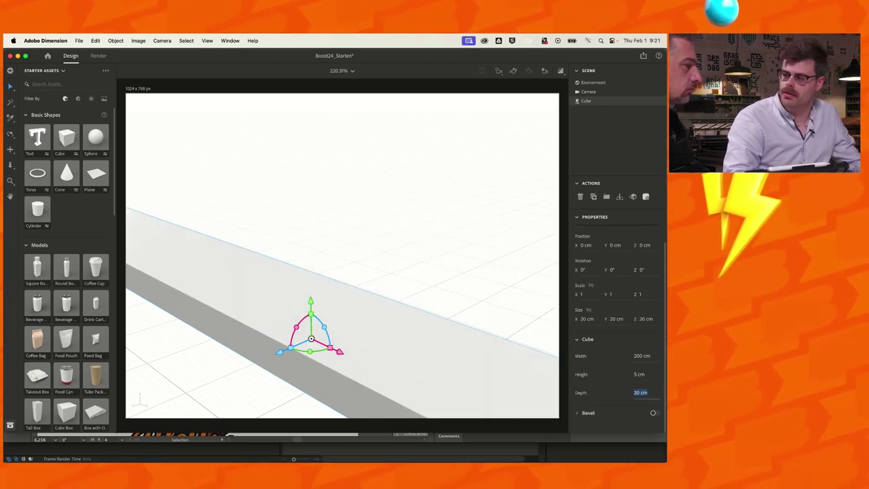
{"action": "type", "text": "80"}
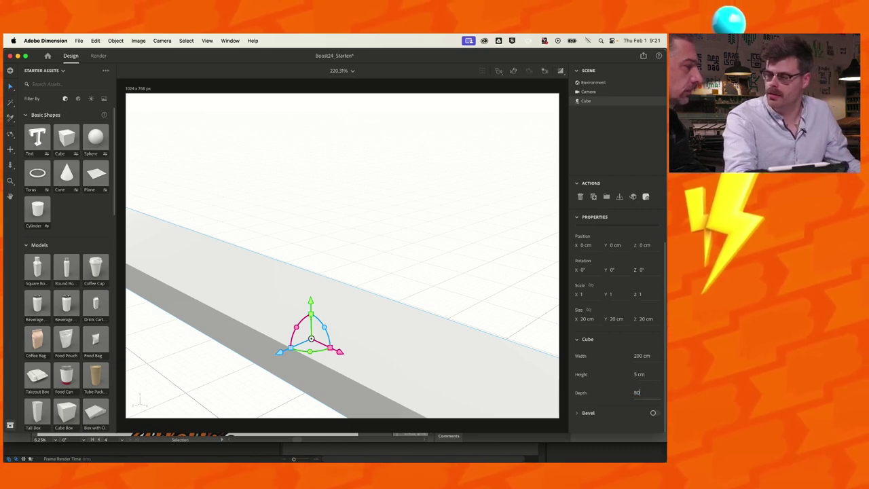
{"action": "key", "text": "Return"}
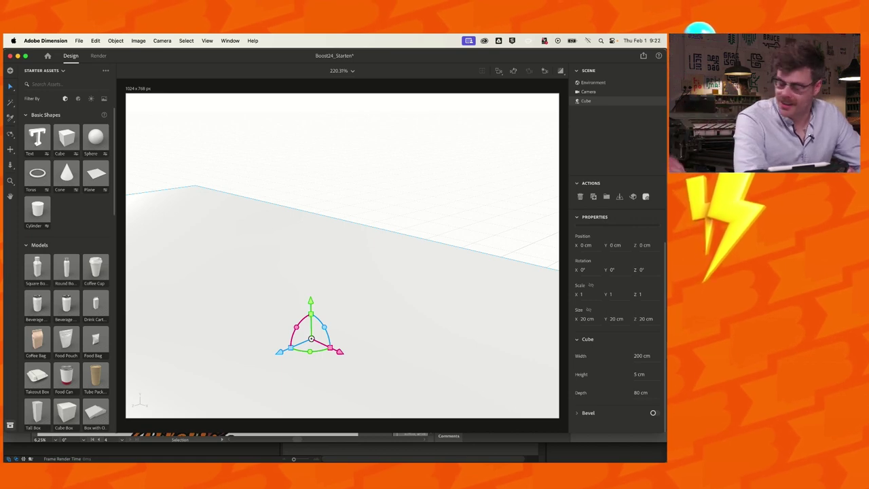
{"action": "key", "text": "Escape"}
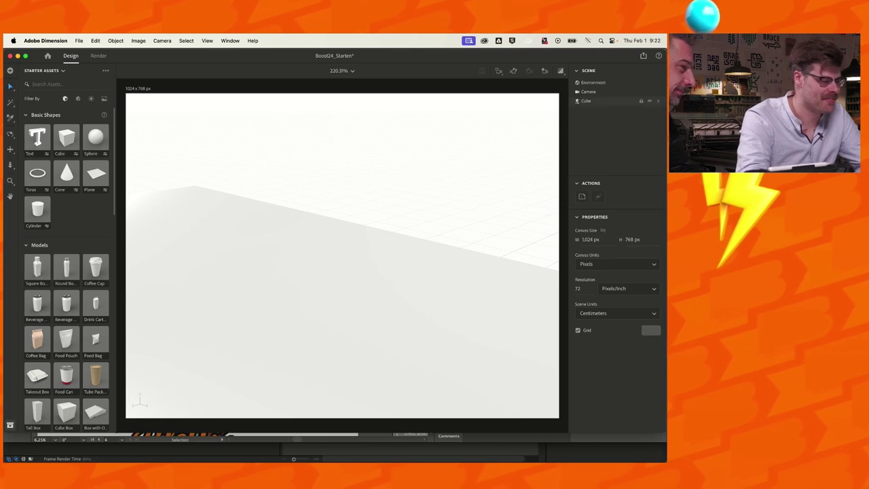
Enable the bevel on the slab-shaped cube and set its radius to 0.1 cm
{"action": "left_click", "coordinate": [586, 100]}
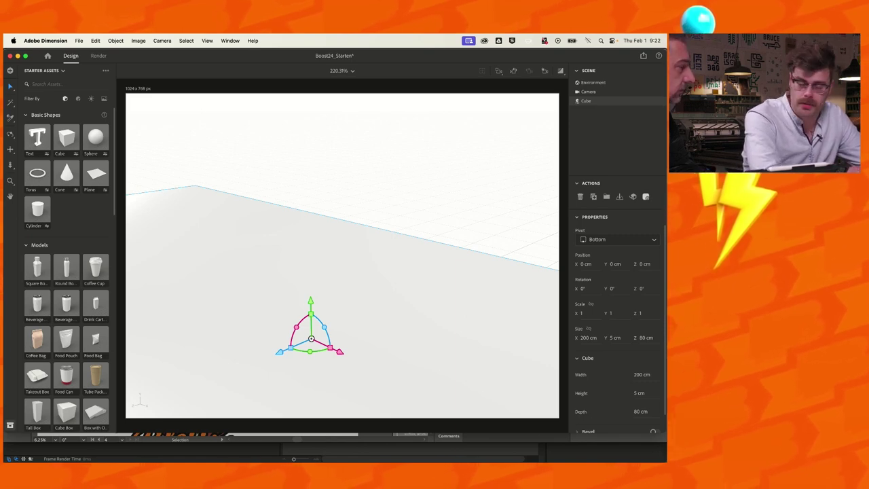
{"action": "key", "text": "f"}
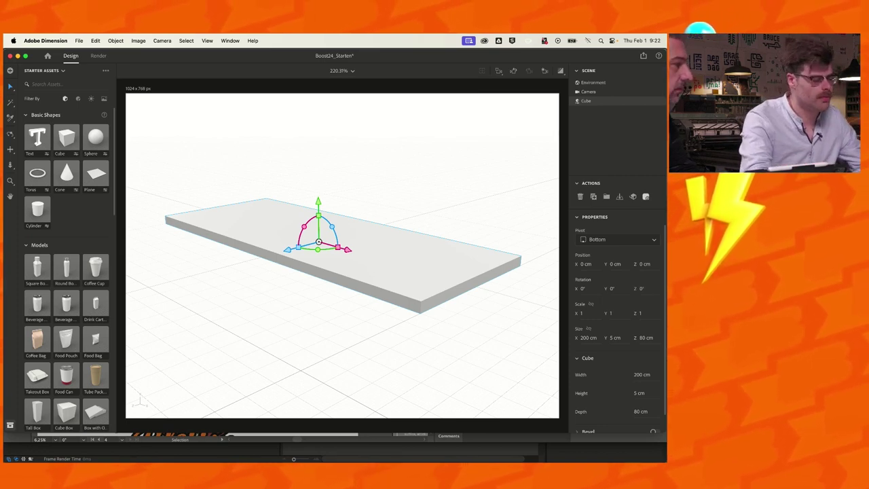
{"action": "scroll", "coordinate": [618, 326], "scroll_direction": "down", "scroll_amount": 1}
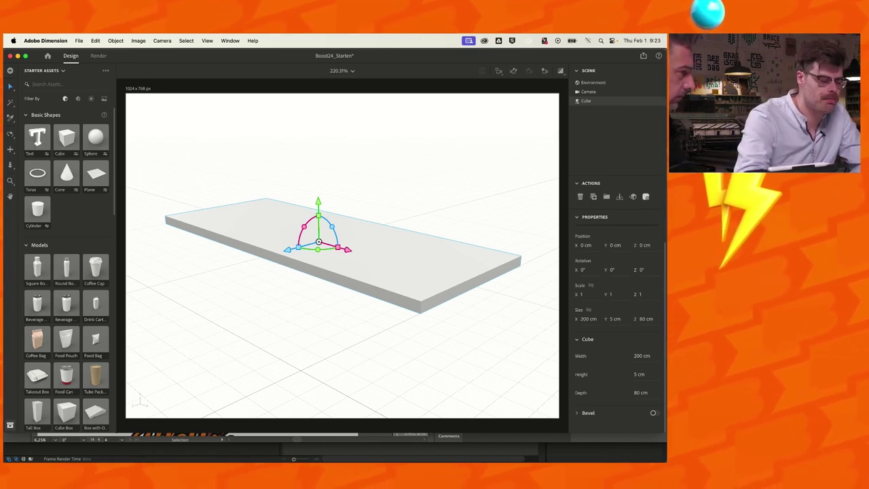
{"action": "left_click", "coordinate": [653, 412]}
{"action": "scroll", "coordinate": [618, 335], "scroll_direction": "down", "scroll_amount": 3}
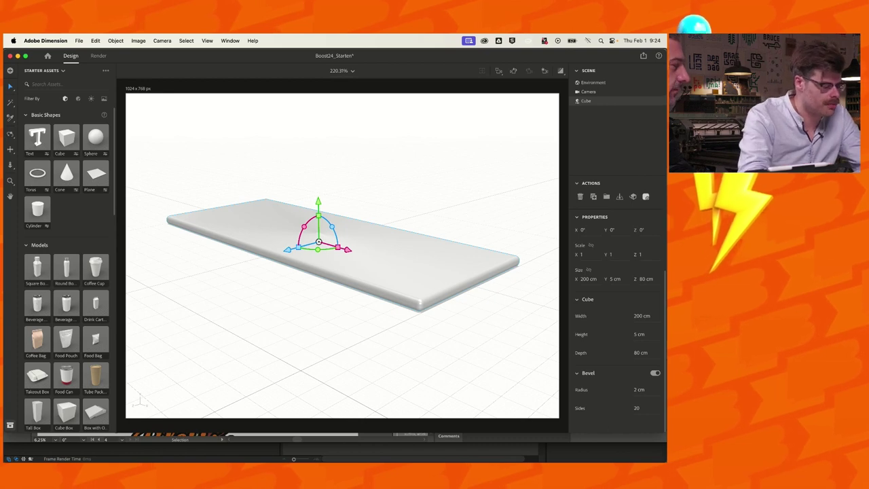
{"action": "left_click", "coordinate": [640, 390]}
{"action": "key", "text": "BackSpace"}
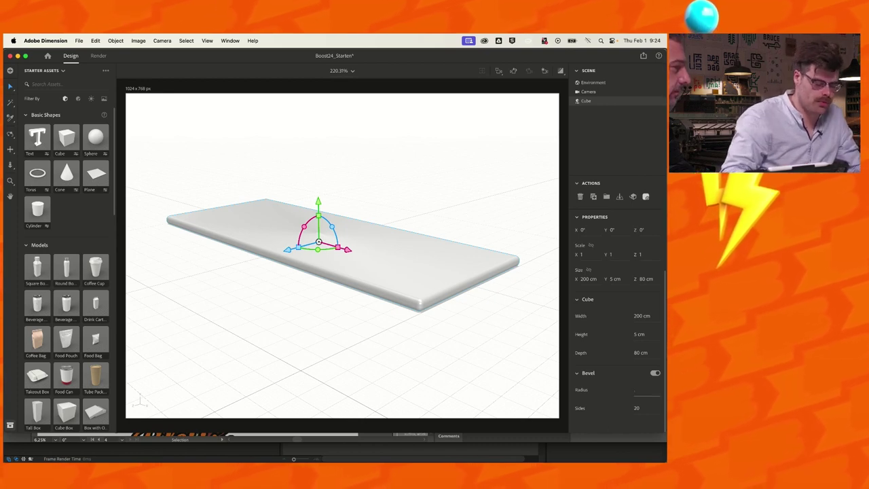
{"action": "type", "text": "0.1"}
{"action": "key", "text": "Tab"}
{"action": "key", "text": "Escape"}
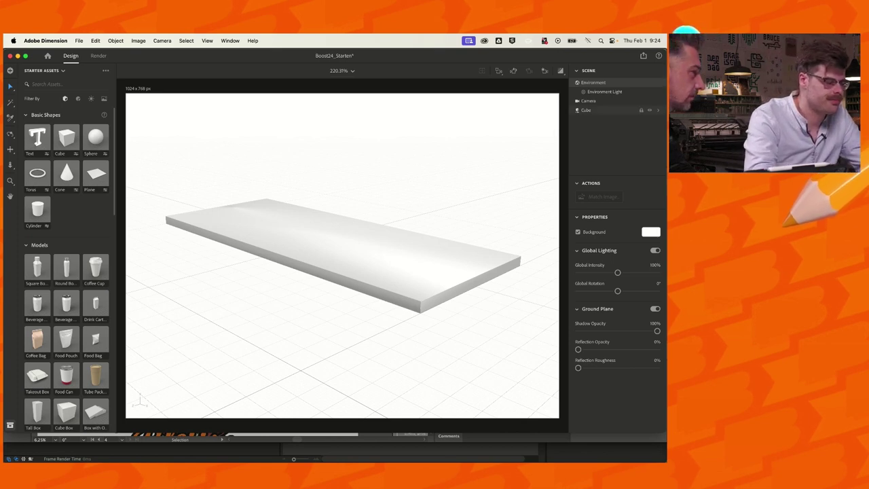
{"action": "left_click", "coordinate": [586, 110]}
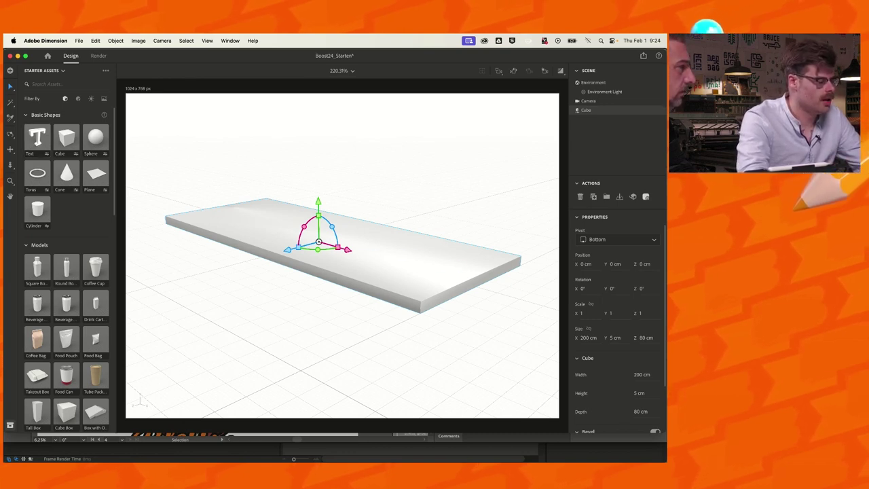
{"action": "left_click", "coordinate": [37, 137]}
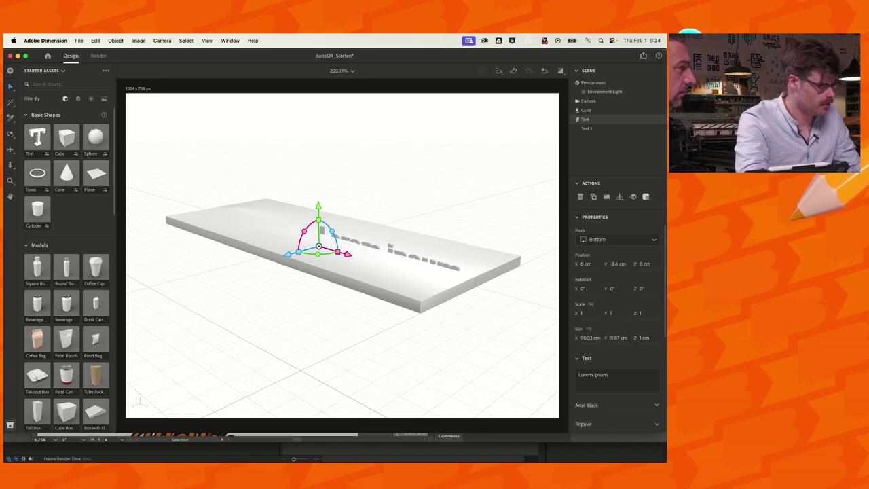
{"action": "key", "text": "super+z"}
{"action": "left_click", "coordinate": [597, 119]}
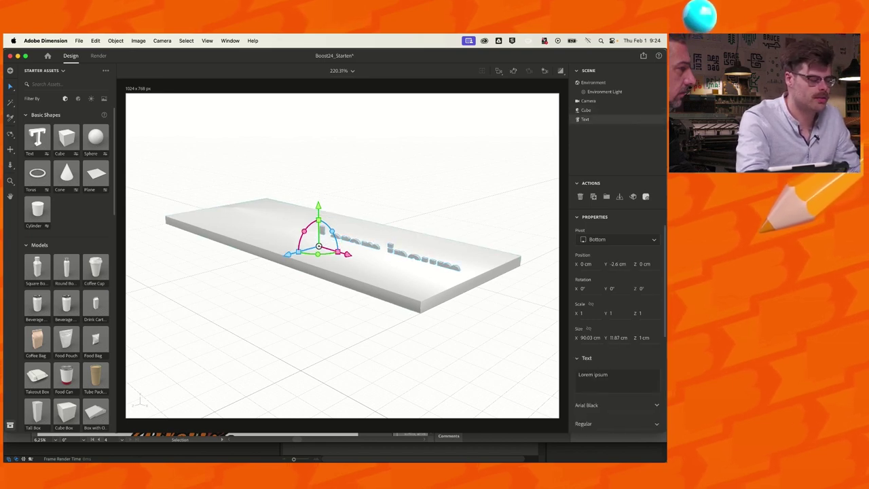
{"action": "scroll", "coordinate": [580, 367], "scroll_direction": "down", "scroll_amount": 3}
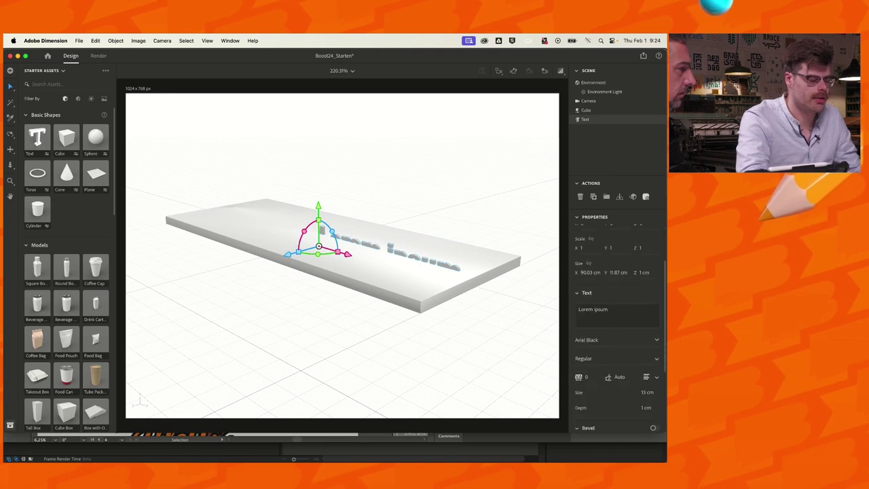
{"action": "left_click", "coordinate": [656, 340]}
{"action": "left_click", "coordinate": [655, 340]}
{"action": "left_click", "coordinate": [655, 339]}
{"action": "left_click", "coordinate": [656, 339]}
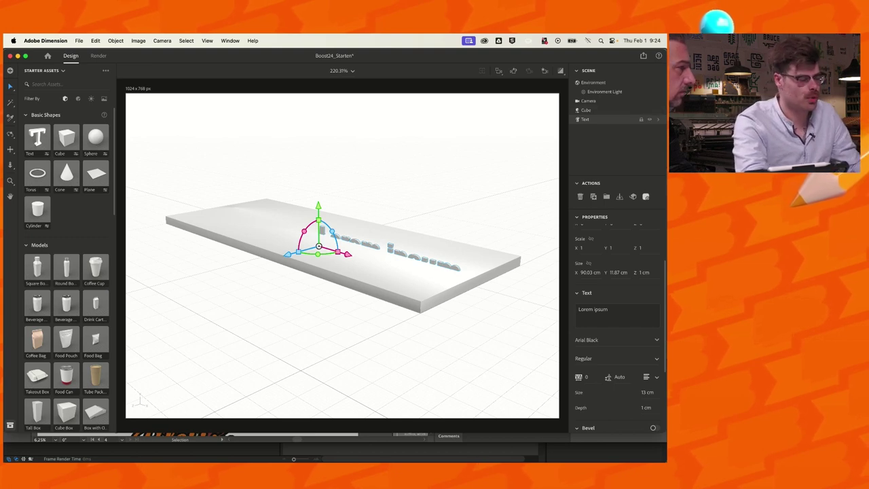
{"action": "key", "text": "Delete"}
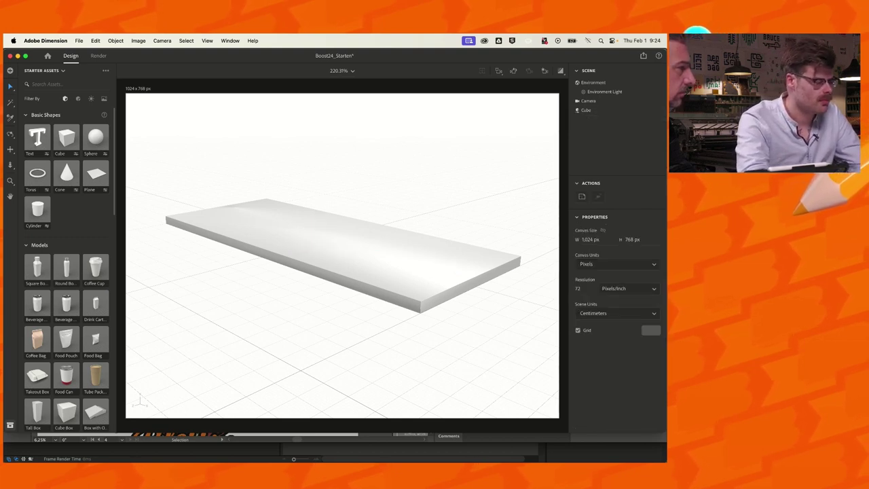
{"action": "left_click", "coordinate": [601, 110]}
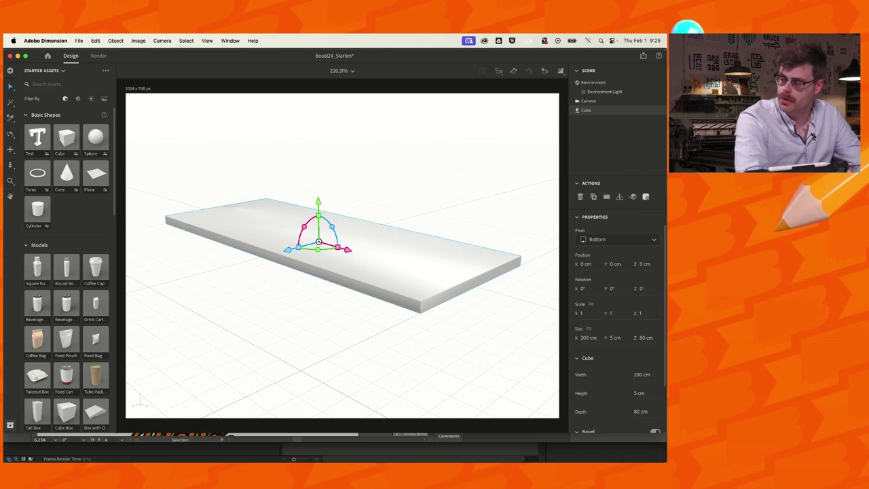
Add the Flip Lid Bottle from the starter models to the scene, keeping its default rotation
{"action": "scroll", "coordinate": [66, 272], "scroll_direction": "down", "scroll_amount": 5}
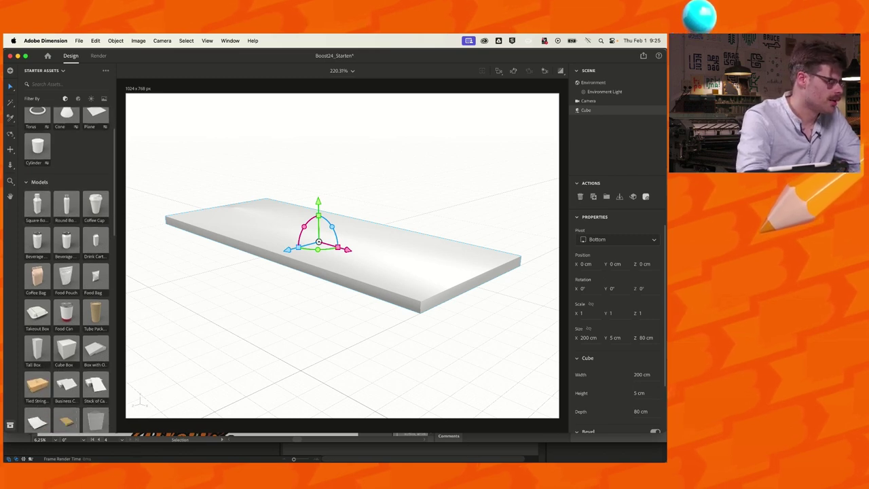
{"action": "scroll", "coordinate": [66, 272], "scroll_direction": "down", "scroll_amount": 2}
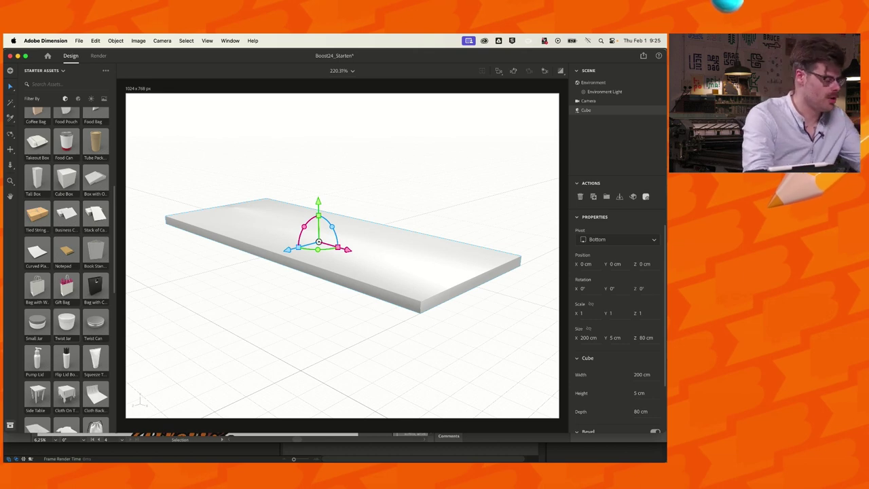
{"action": "scroll", "coordinate": [66, 271], "scroll_direction": "down", "scroll_amount": 1}
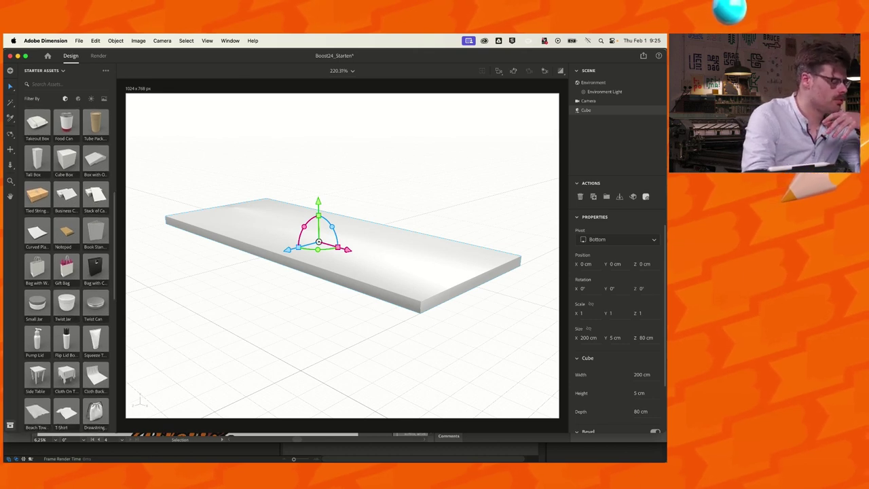
{"action": "left_click", "coordinate": [69, 345]}
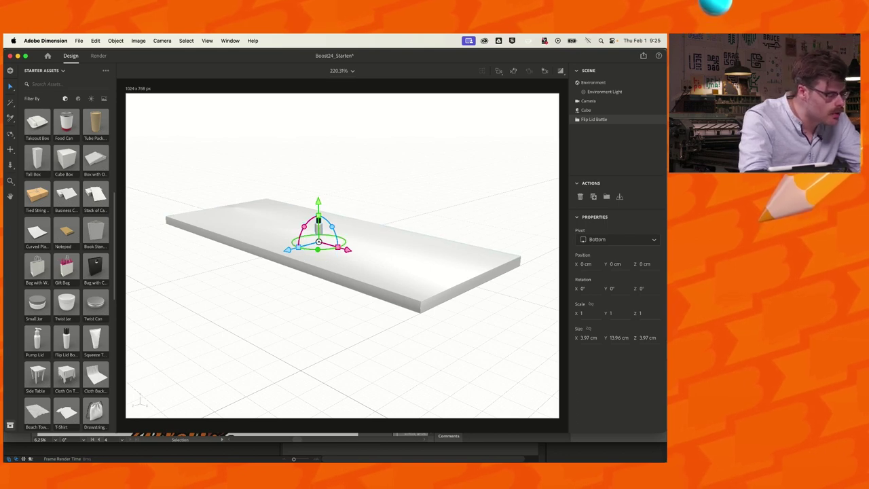
{"action": "left_click_drag", "start_coordinate": [318, 248], "coordinate": [331, 249]}
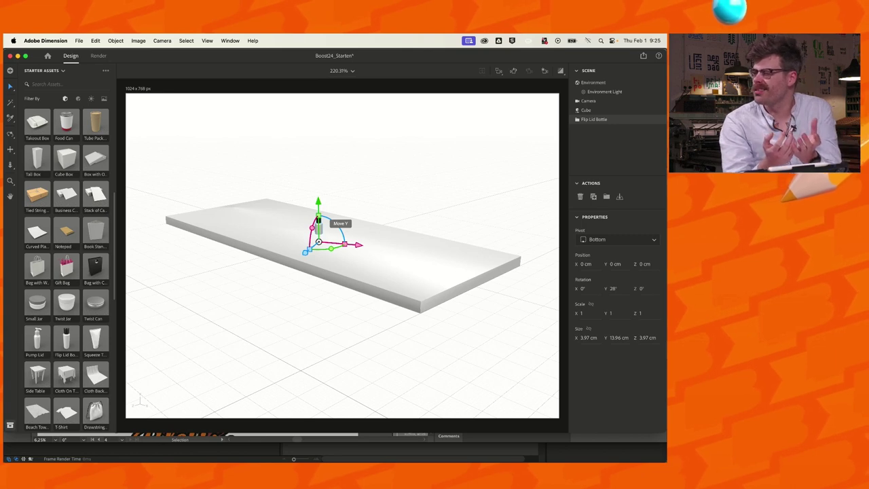
{"action": "key", "text": "super+z"}
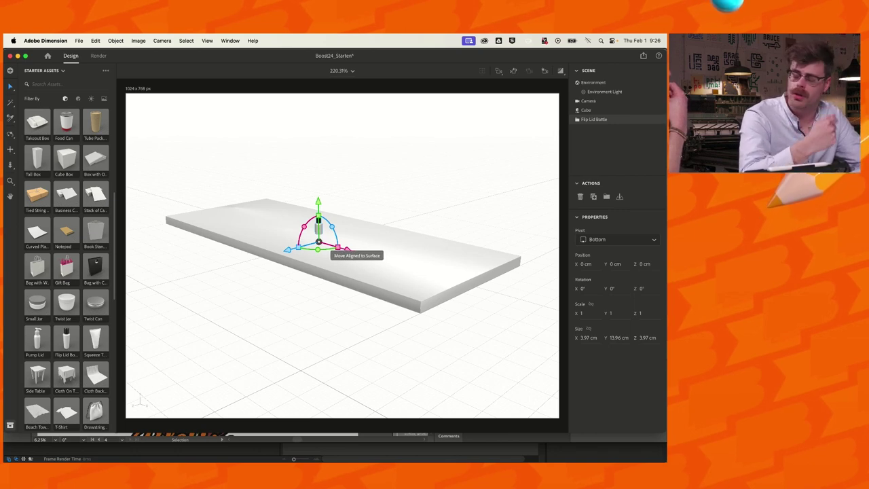
Raise the bottle along the Y axis to about 5.2 cm and frame it up close
{"action": "left_click_drag", "start_coordinate": [319, 202], "coordinate": [318, 193]}
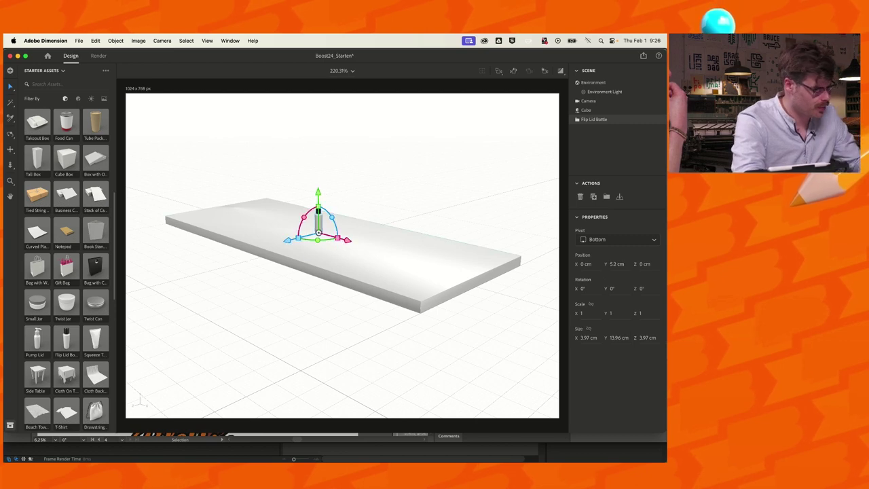
{"action": "key", "text": "f"}
{"action": "right_click_drag", "start_coordinate": [343, 272], "coordinate": [342, 227]}
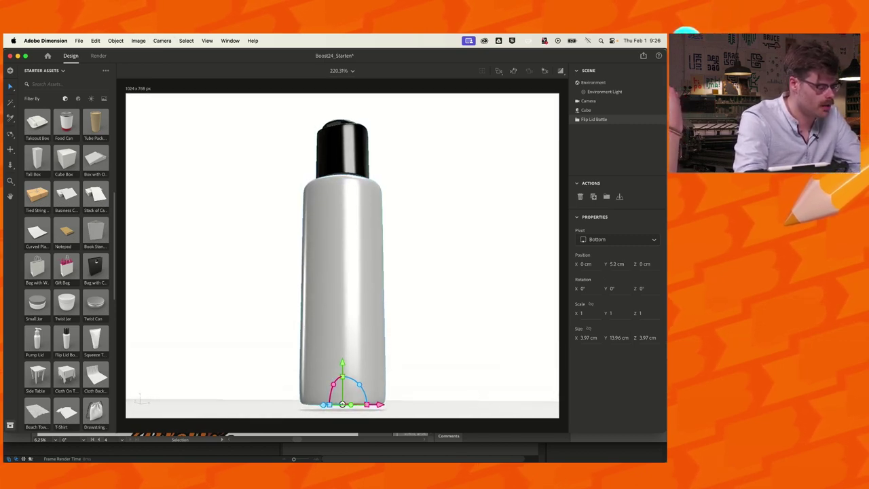
{"action": "right_click_drag", "start_coordinate": [342, 271], "coordinate": [285, 299]}
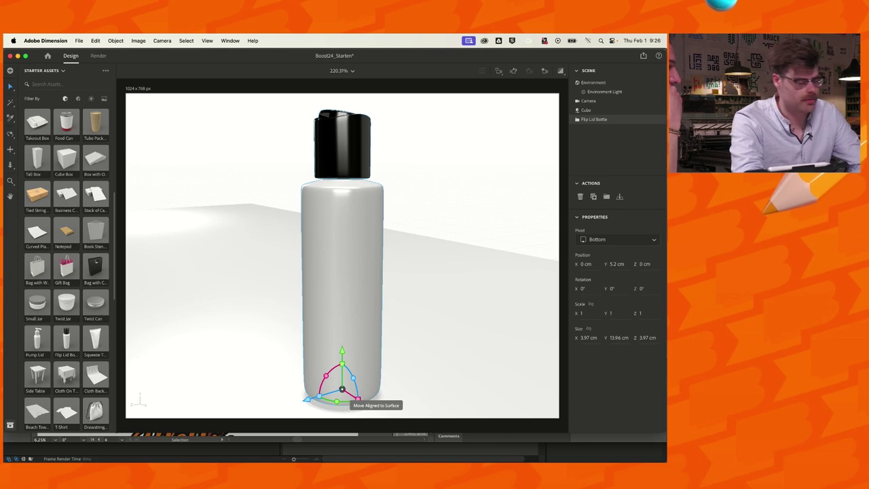
Move the bottle aligned to the slab's top surface, to about X -0.1, Y 5, Z -1.6 cm
{"action": "left_click_drag", "start_coordinate": [342, 389], "coordinate": [366, 385]}
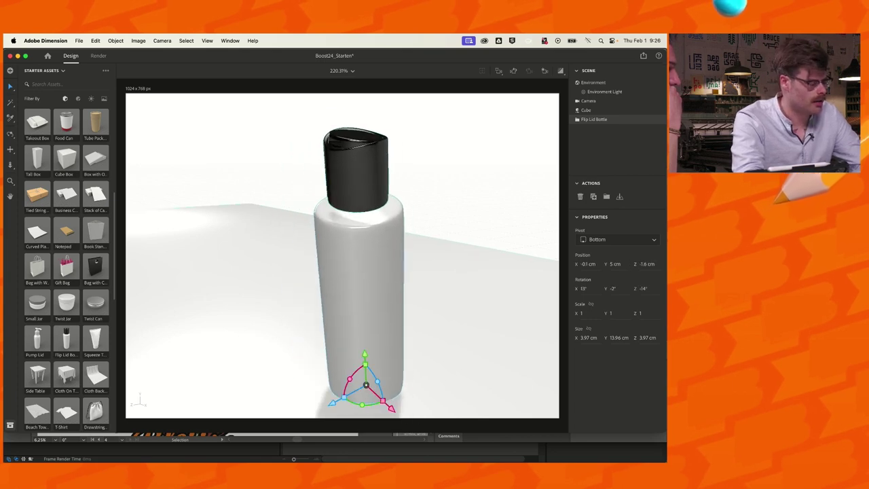
{"action": "right_click_drag", "start_coordinate": [366, 385], "coordinate": [319, 370]}
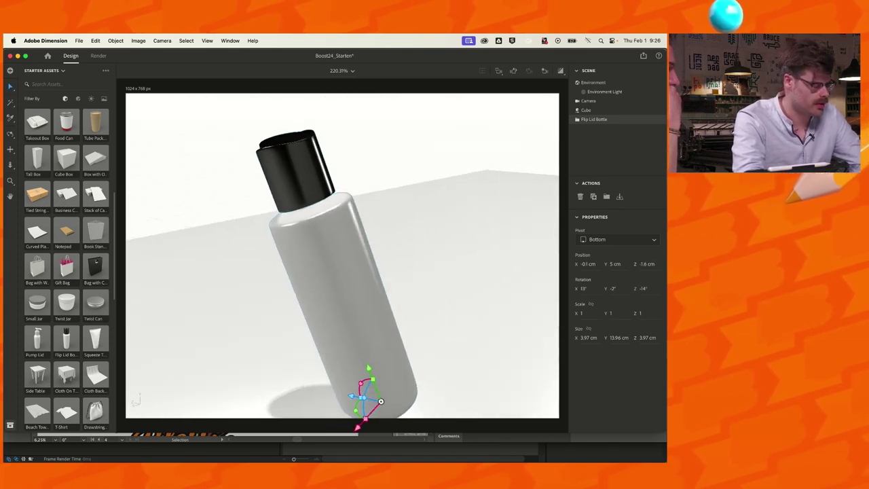
{"action": "scroll", "coordinate": [342, 255], "scroll_direction": "down", "scroll_amount": 6}
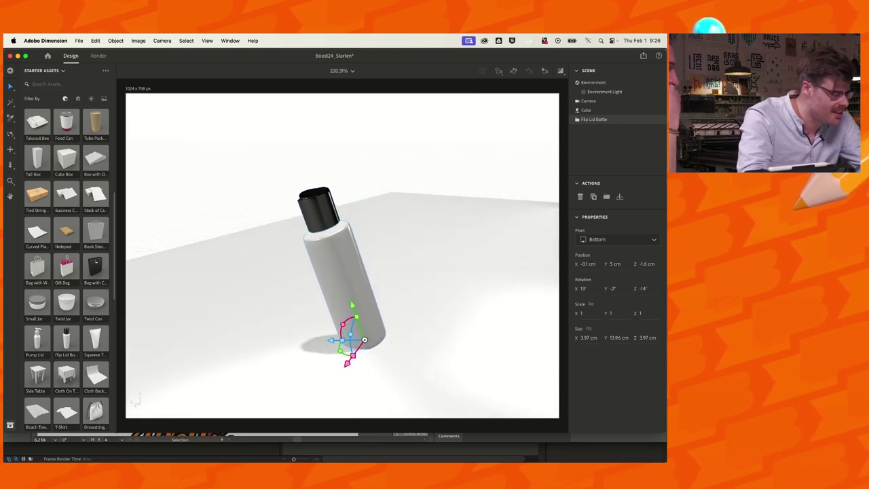
{"action": "right_click_drag", "start_coordinate": [342, 255], "coordinate": [262, 229]}
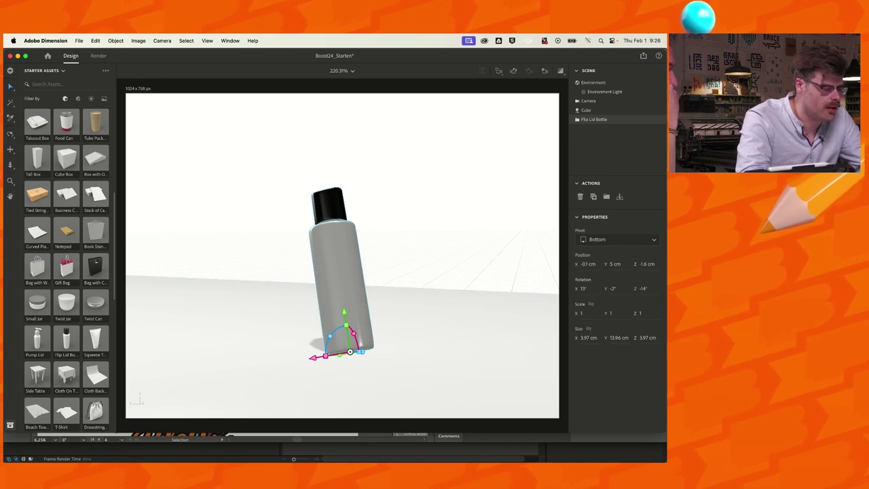
Set the bottle's X, Y and Z rotation to 0° so it stands upright
{"action": "type", "text": "0"}
{"action": "key", "text": "Tab"}
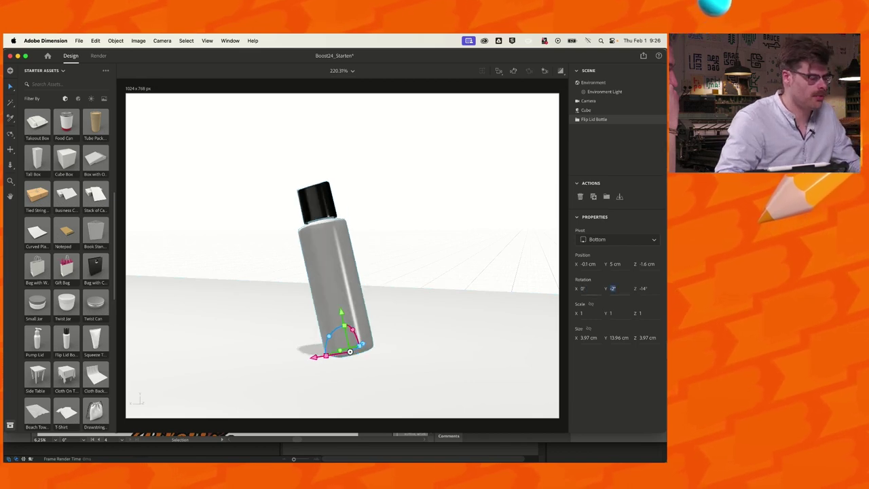
{"action": "type", "text": "0"}
{"action": "key", "text": "Tab"}
{"action": "type", "text": "0"}
{"action": "key", "text": "Tab"}
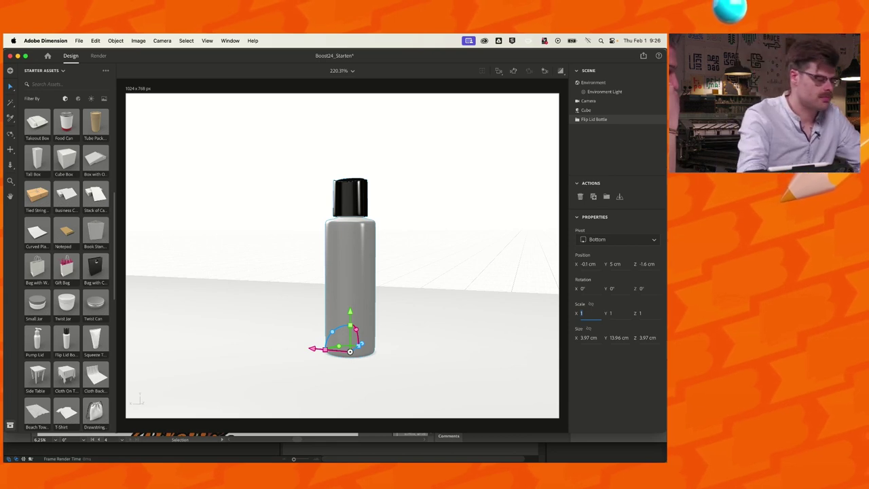
Try raising the bottle to about Y 10.2 cm and applying Move to Ground, and undo both changes
{"action": "right_click_drag", "start_coordinate": [285, 286], "coordinate": [434, 285]}
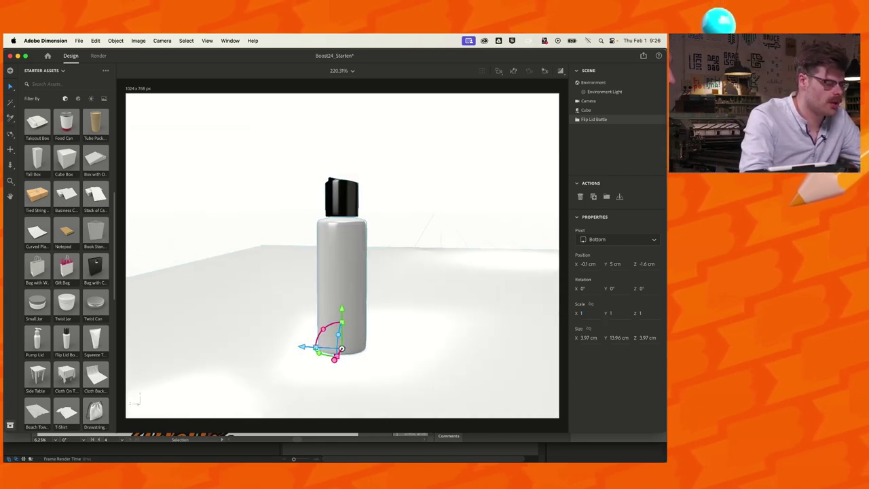
{"action": "left_click_drag", "start_coordinate": [342, 324], "coordinate": [342, 258]}
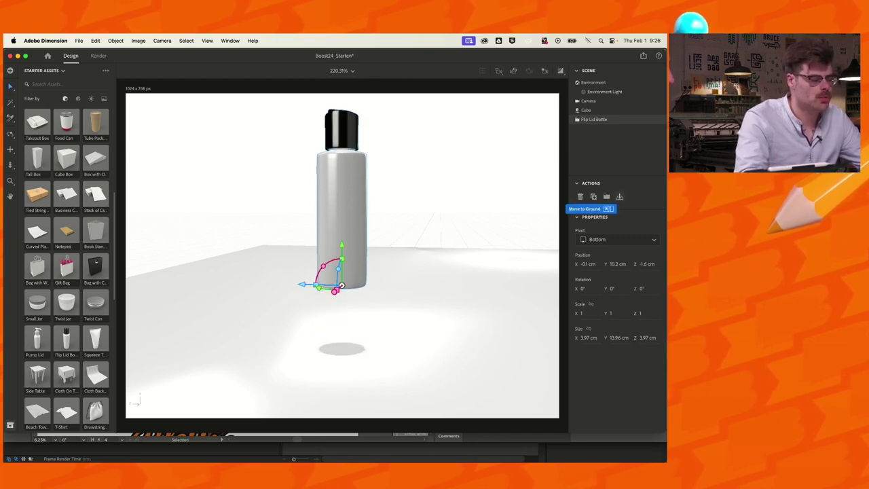
{"action": "left_click", "coordinate": [619, 196]}
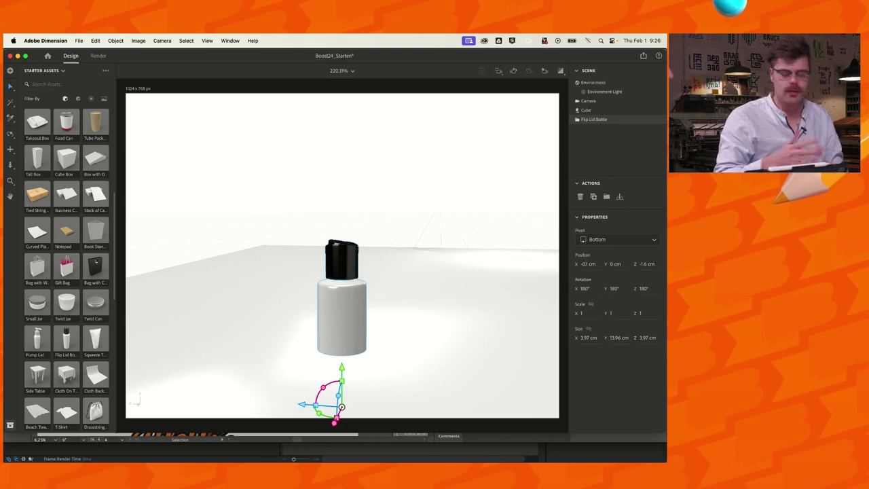
{"action": "key", "text": "super+z"}
{"action": "key", "text": "super+z"}
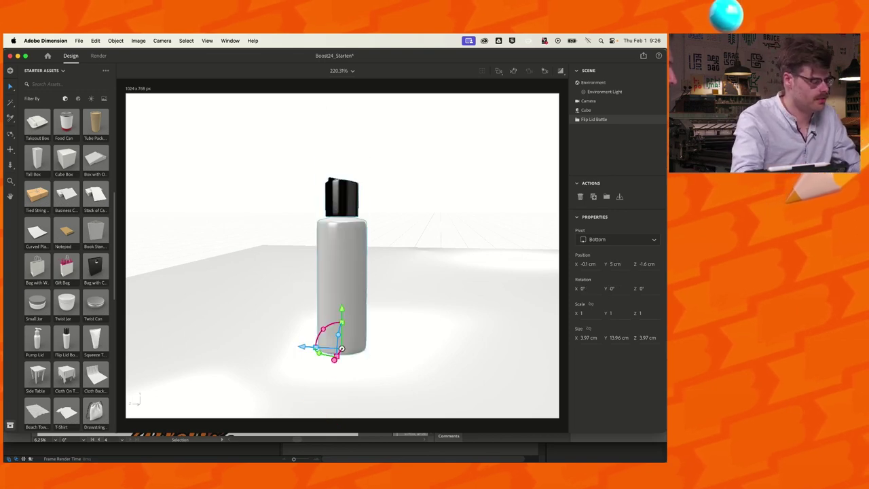
Import Shirt.obj from the 2 - 3D objects folder into the scene
{"action": "right_click_drag", "start_coordinate": [408, 292], "coordinate": [476, 292]}
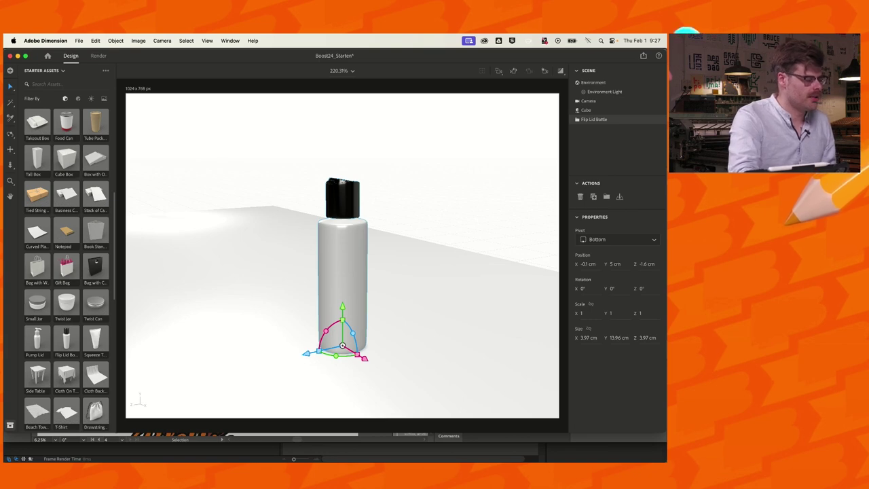
{"action": "scroll", "coordinate": [66, 271], "scroll_direction": "up", "scroll_amount": 4}
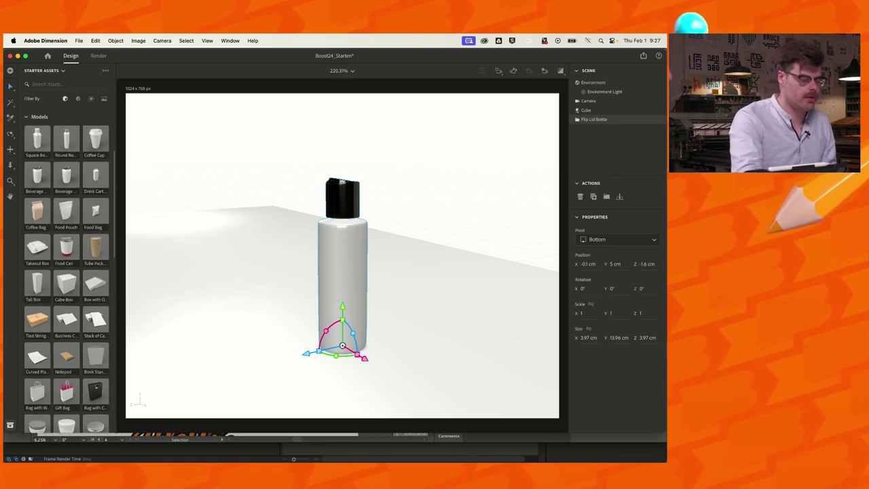
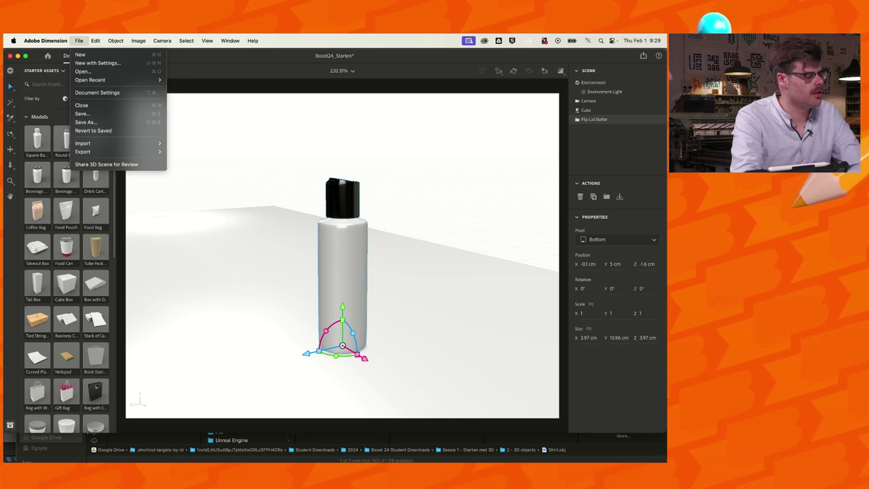
{"action": "mouse_move", "coordinate": [109, 143]}
{"action": "left_click", "coordinate": [182, 143]}
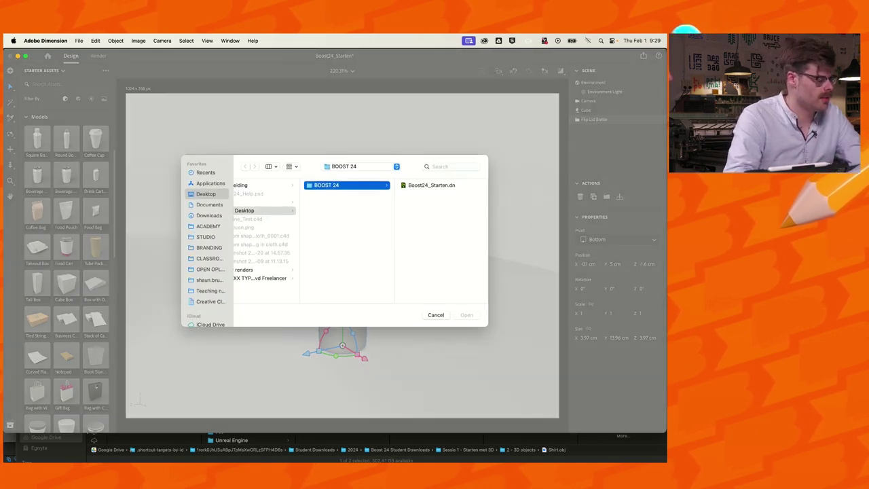
{"action": "left_click", "coordinate": [75, 442]}
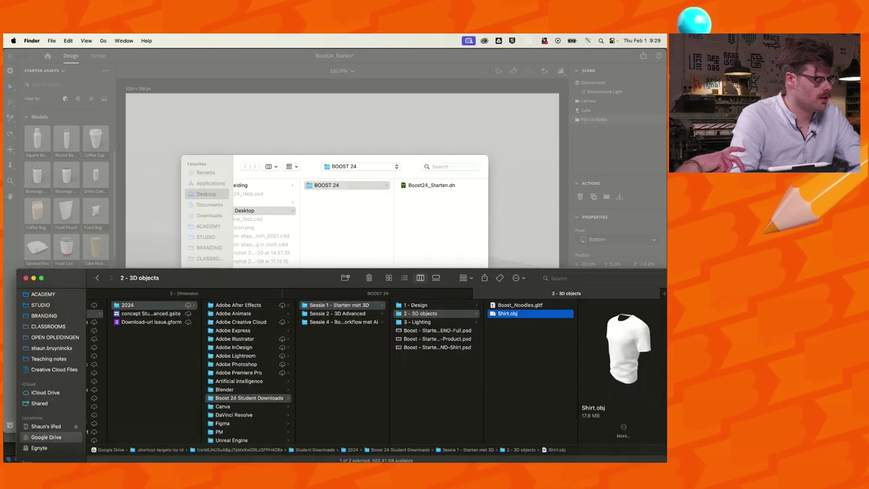
{"action": "left_click_drag", "start_coordinate": [507, 313], "coordinate": [371, 204]}
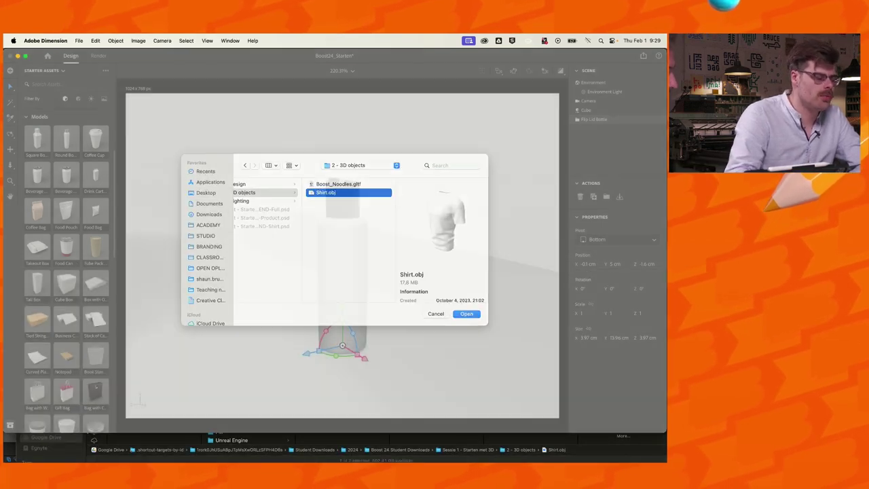
{"action": "key", "text": "Return"}
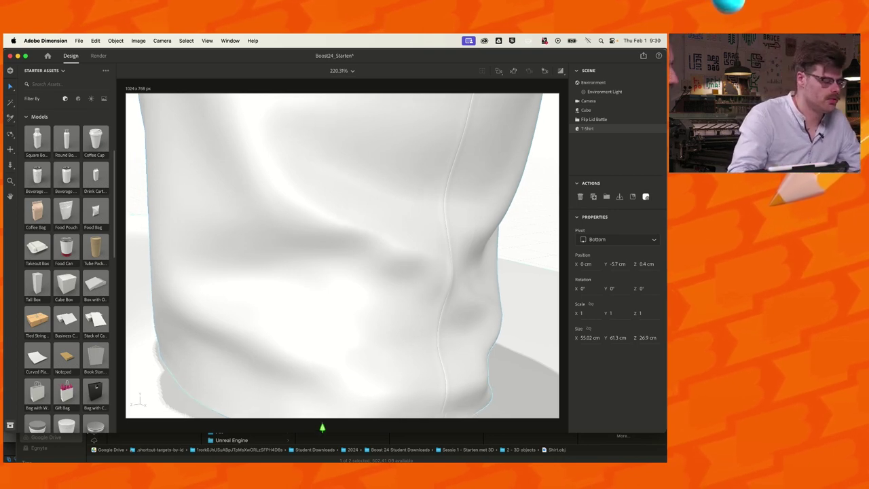
Scale the T-shirt proportionally to 0.2 and place it on the slab beside the bottle, at about X 7.2, Y 5, Z -6 cm
{"action": "scroll", "coordinate": [342, 255], "scroll_direction": "down", "scroll_amount": 5}
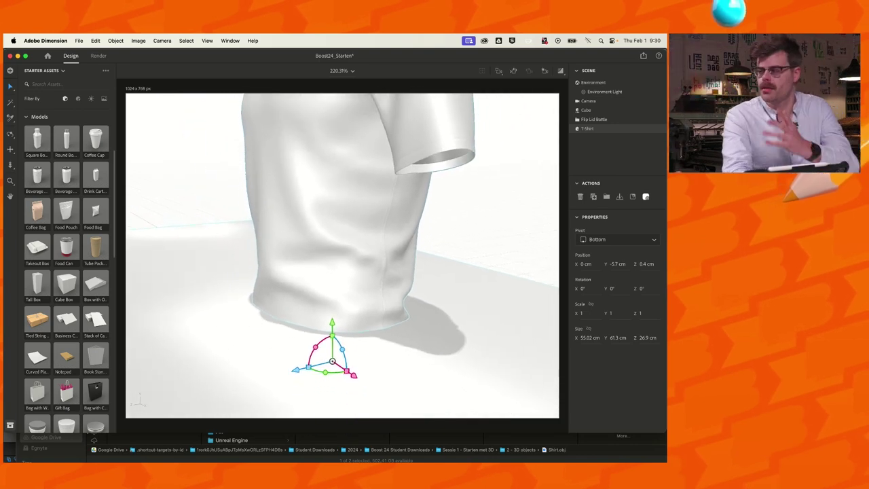
{"action": "scroll", "coordinate": [342, 256], "scroll_direction": "up", "scroll_amount": 1}
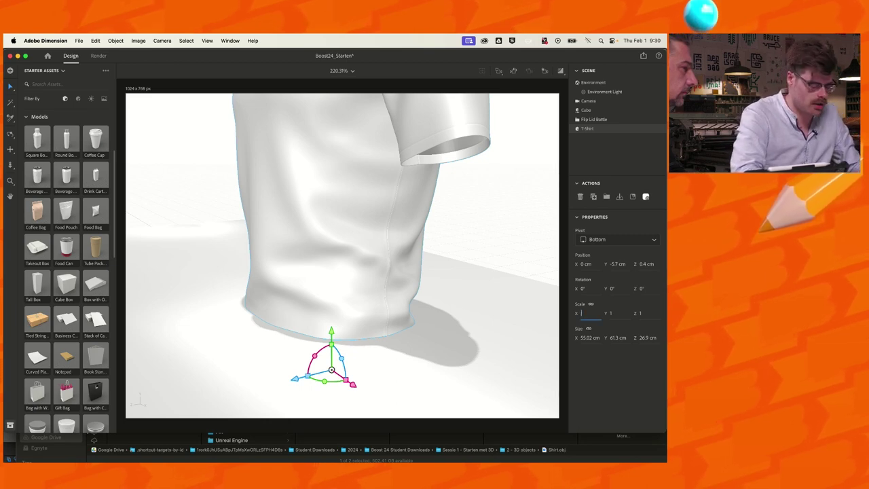
{"action": "type", "text": "2.2"}
{"action": "key", "text": "Tab"}
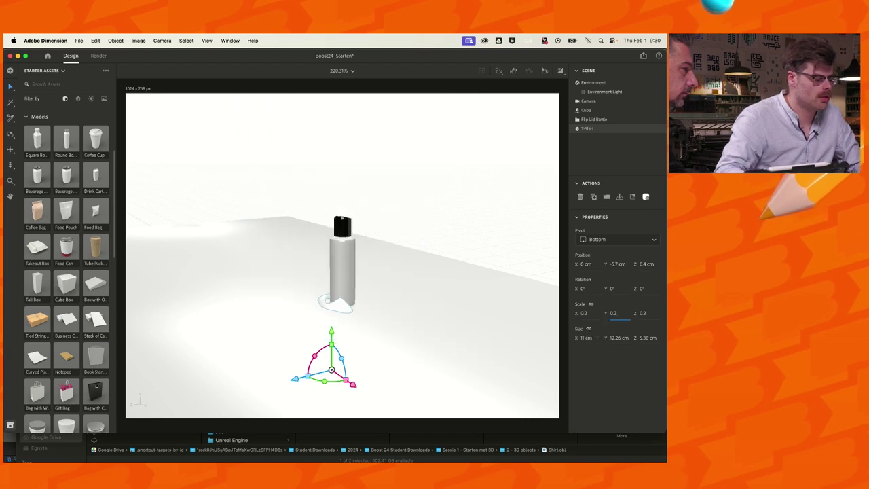
{"action": "left_click_drag", "start_coordinate": [331, 370], "coordinate": [393, 311]}
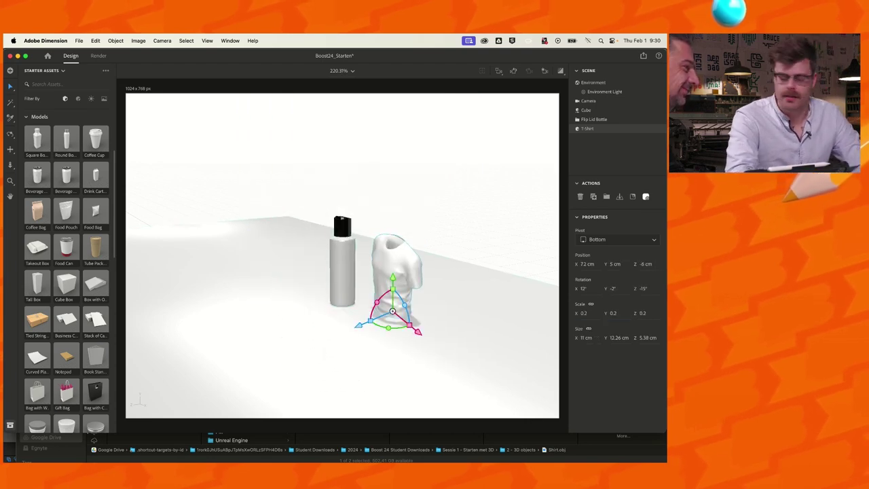
Scale the T-shirt proportionally to 0.5 and slide it along the slab away from the bottle to about X 14.2, Z -5.2 cm
{"action": "left_click", "coordinate": [584, 313]}
{"action": "key", "text": "BackSpace"}
{"action": "type", "text": "0.5"}
{"action": "key", "text": "Tab"}
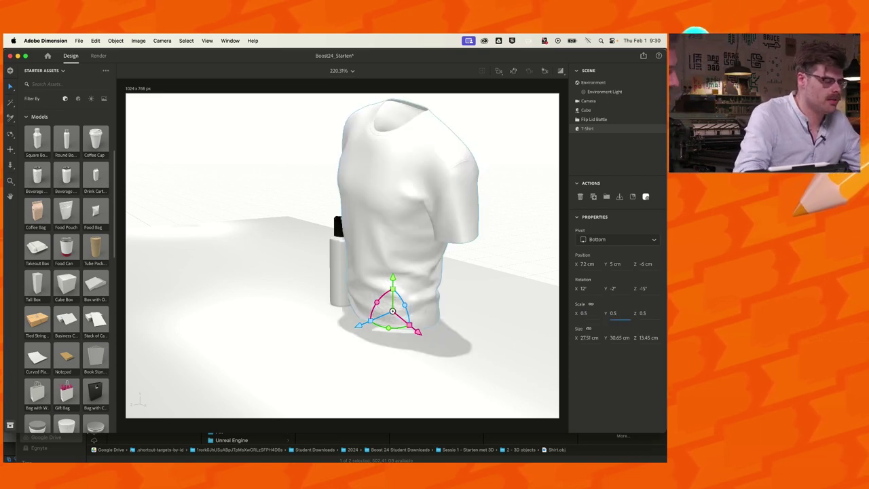
{"action": "left_click_drag", "start_coordinate": [393, 311], "coordinate": [417, 326]}
{"action": "right_click_drag", "start_coordinate": [417, 326], "coordinate": [525, 316]}
Set the T-shirt's X, Y and Z rotation to 0° so it stands straight
{"action": "left_click", "coordinate": [583, 288]}
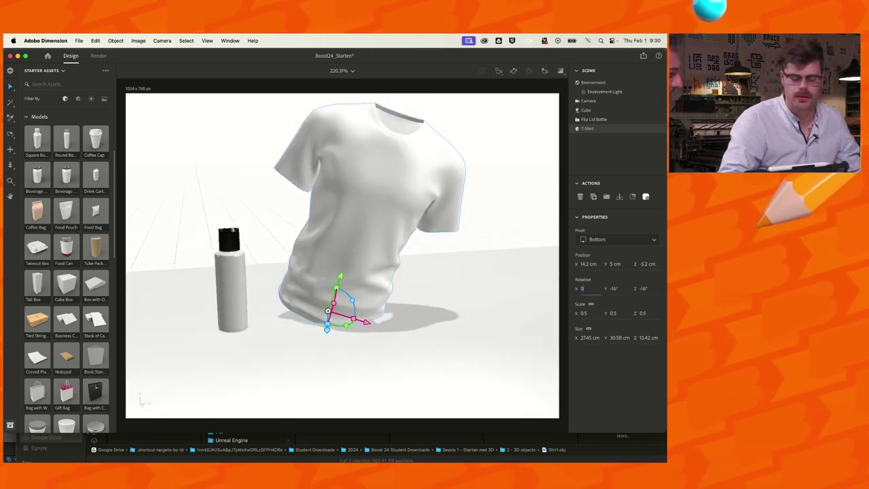
{"action": "type", "text": "0"}
{"action": "key", "text": "Tab"}
{"action": "type", "text": "0"}
{"action": "key", "text": "Tab"}
{"action": "type", "text": "0"}
{"action": "key", "text": "Tab"}
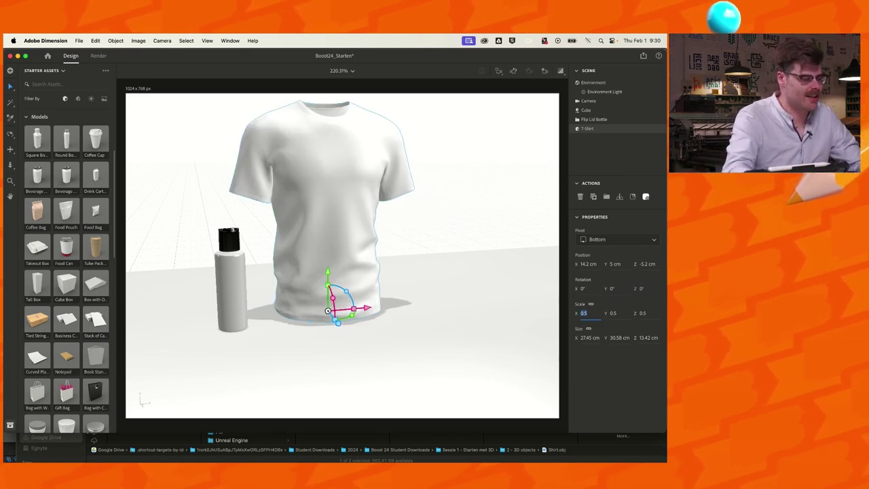
{"action": "scroll", "coordinate": [343, 255], "scroll_direction": "down", "scroll_amount": 5}
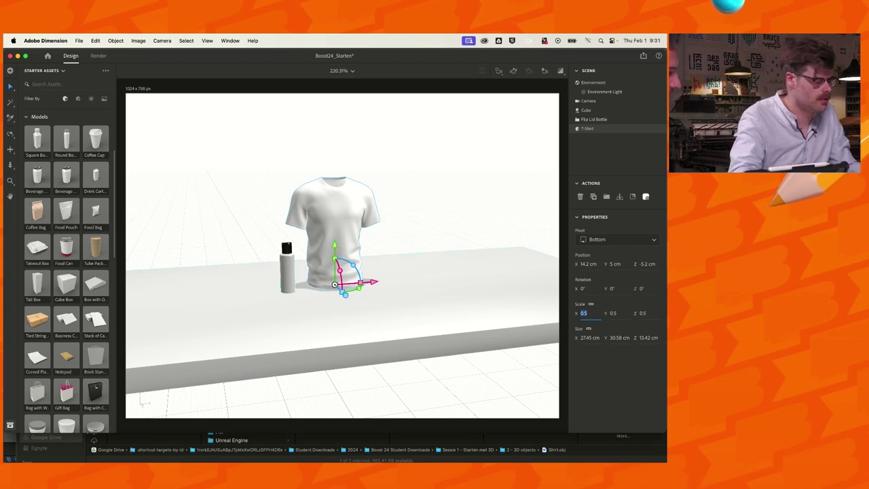
{"action": "left_click", "coordinate": [289, 311]}
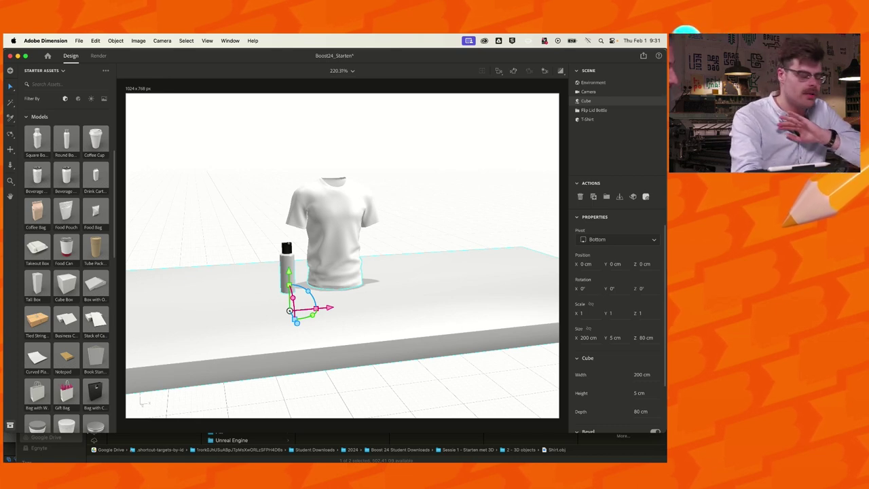
{"action": "key", "text": "Escape"}
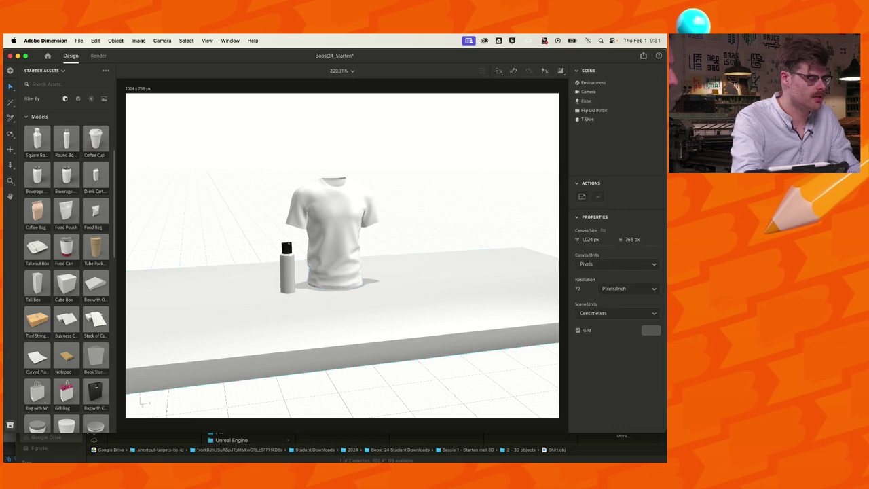
Apply the Glass standard material to the T-shirt
{"action": "left_click", "coordinate": [334, 231]}
{"action": "scroll", "coordinate": [353, 279], "scroll_direction": "up", "scroll_amount": 5}
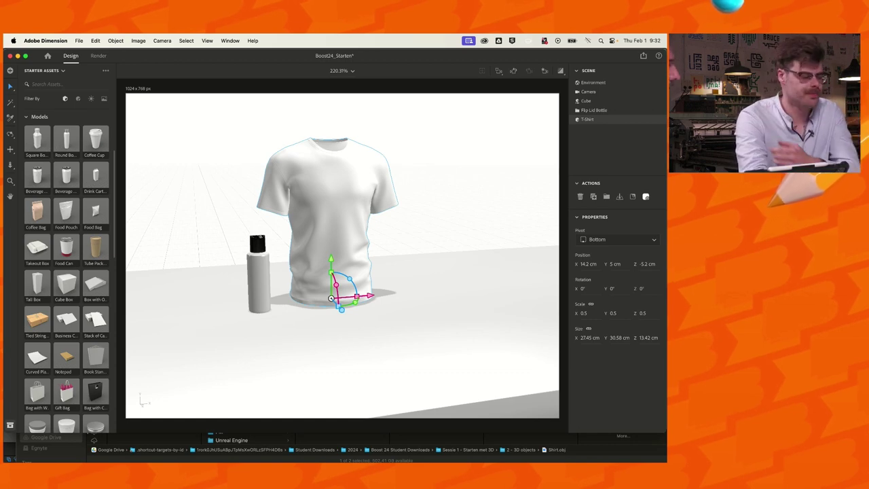
{"action": "key", "text": "f"}
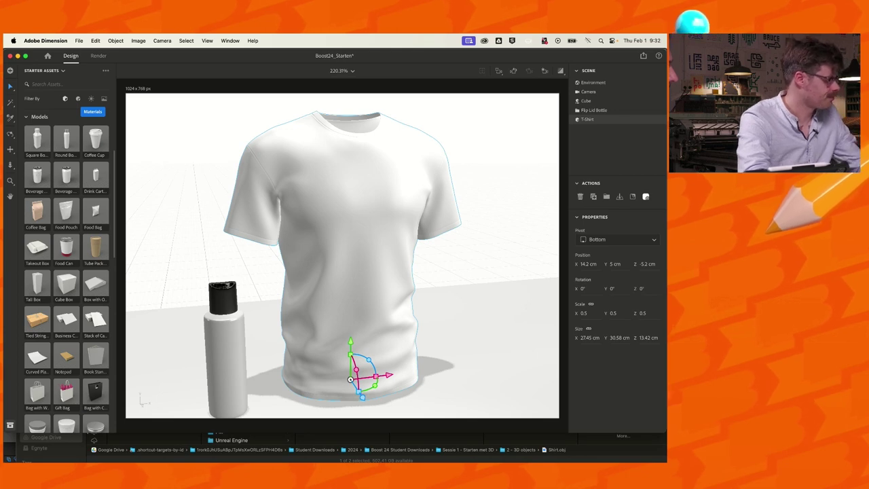
{"action": "left_click", "coordinate": [78, 99]}
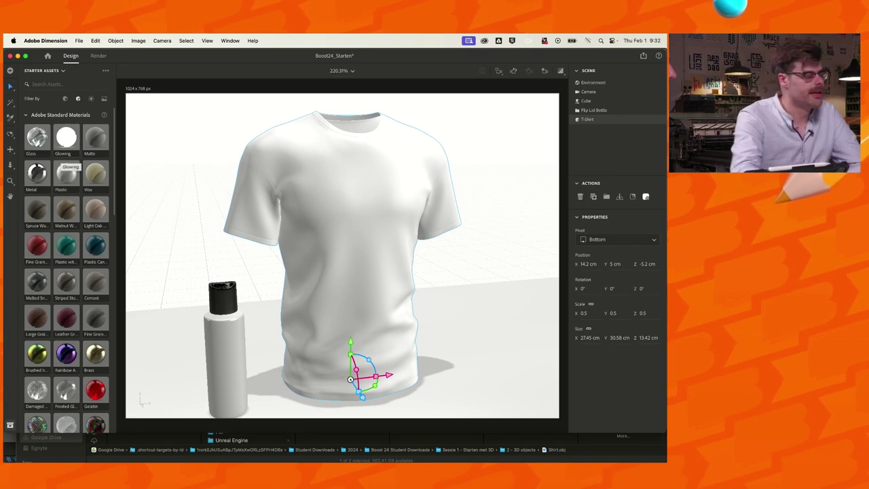
{"action": "left_click_drag", "start_coordinate": [38, 137], "coordinate": [355, 232]}
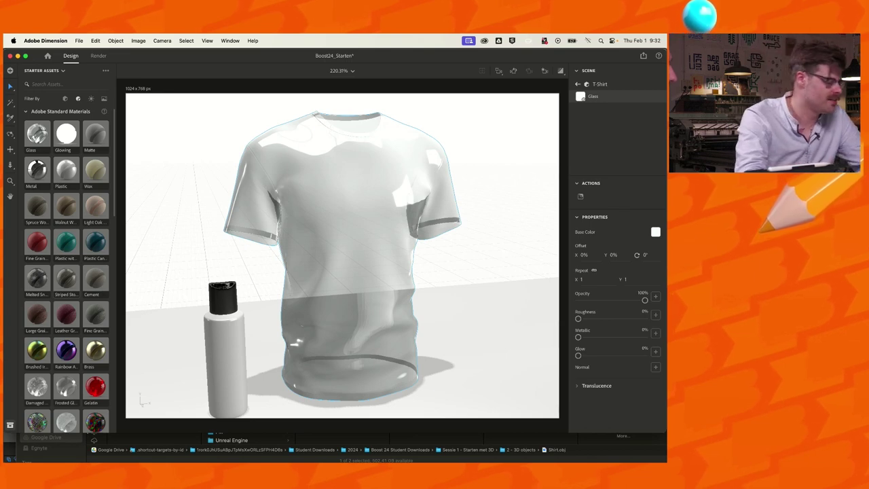
Apply the Weave Fabric material from the Substance Materials to the T-shirt
{"action": "scroll", "coordinate": [66, 272], "scroll_direction": "down", "scroll_amount": 4}
{"action": "scroll", "coordinate": [66, 272], "scroll_direction": "up", "scroll_amount": 3}
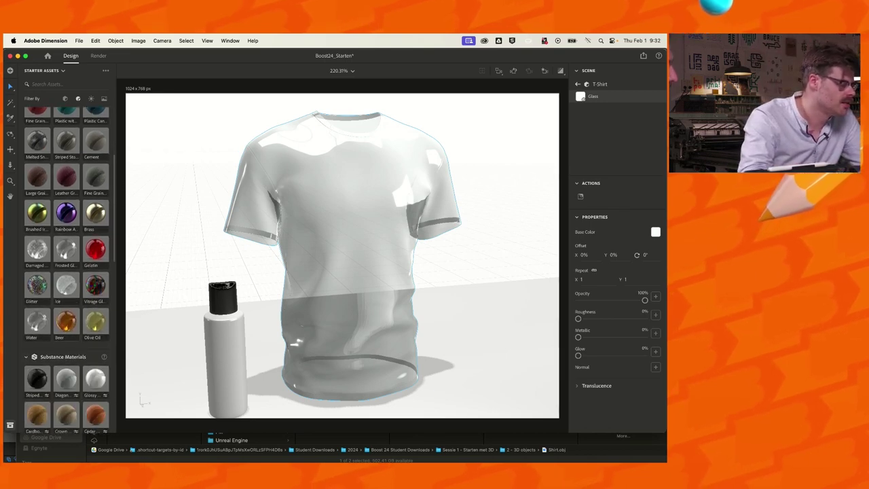
{"action": "scroll", "coordinate": [66, 271], "scroll_direction": "up", "scroll_amount": 3}
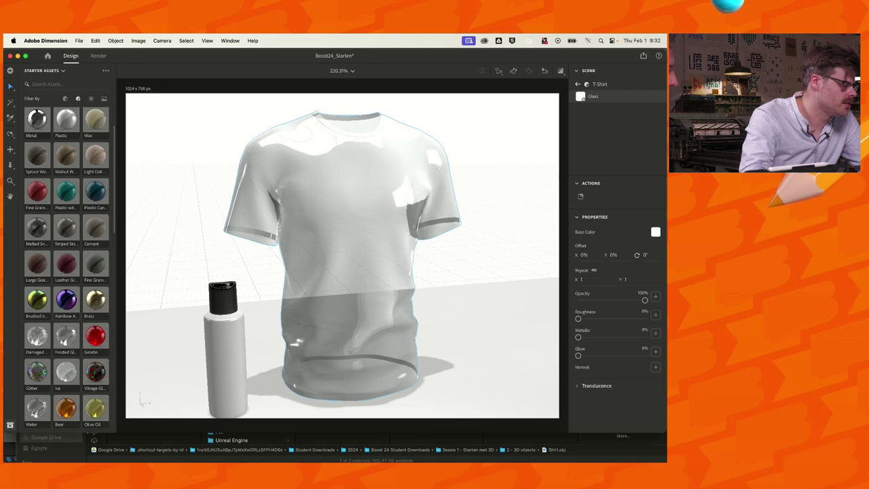
{"action": "scroll", "coordinate": [66, 271], "scroll_direction": "down", "scroll_amount": 10}
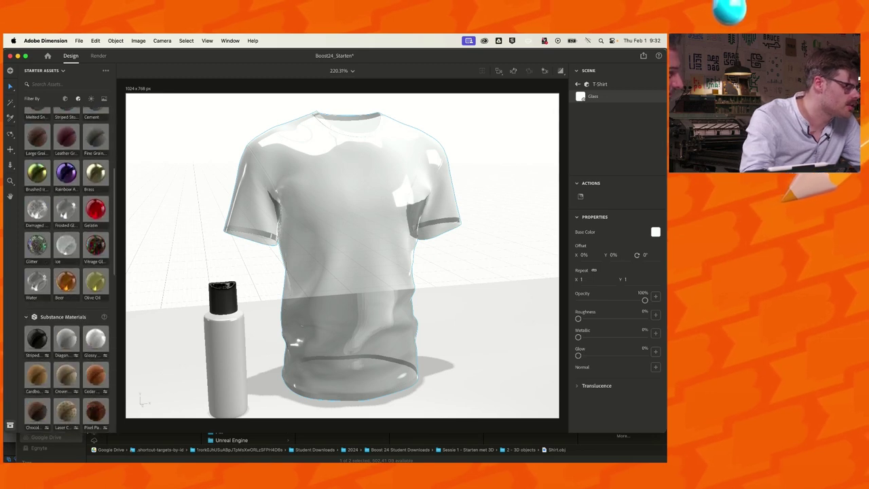
{"action": "scroll", "coordinate": [67, 272], "scroll_direction": "down", "scroll_amount": 5}
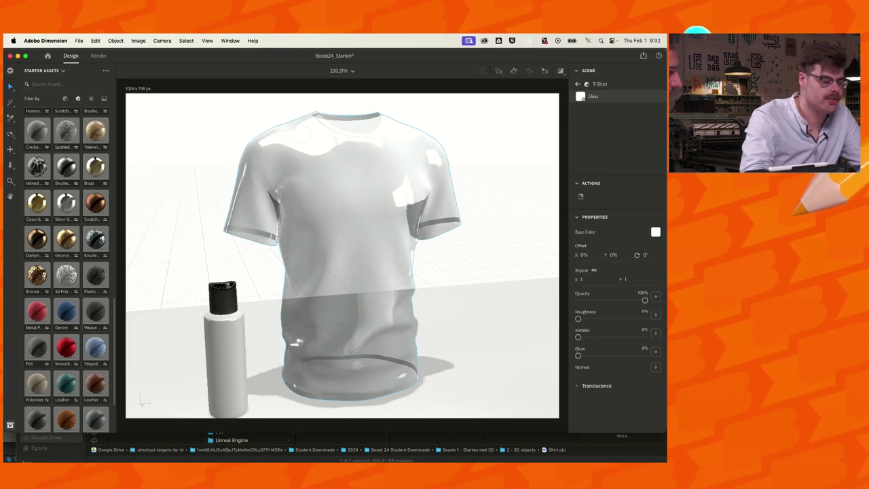
{"action": "scroll", "coordinate": [66, 272], "scroll_direction": "up", "scroll_amount": 12}
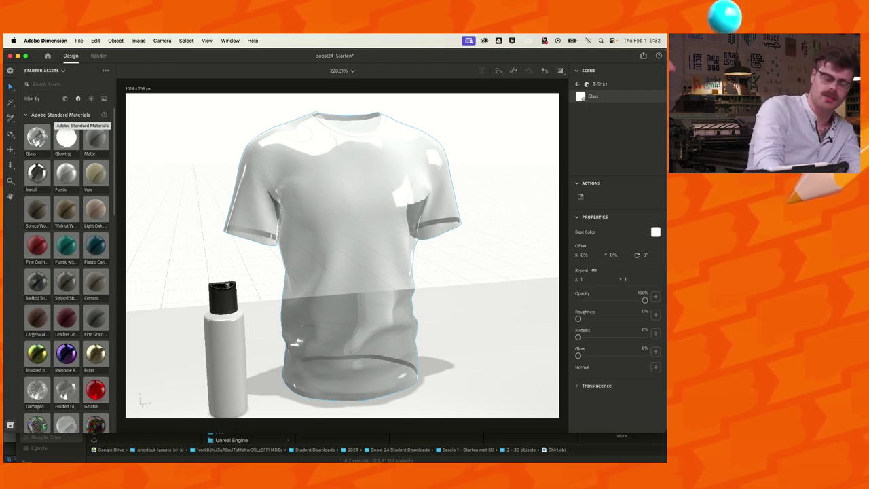
{"action": "left_click", "coordinate": [68, 115]}
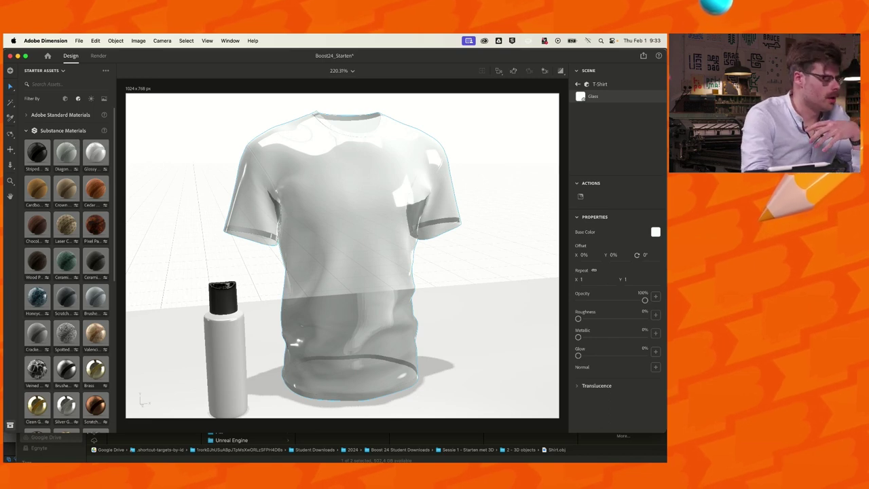
{"action": "scroll", "coordinate": [67, 272], "scroll_direction": "down", "scroll_amount": 5}
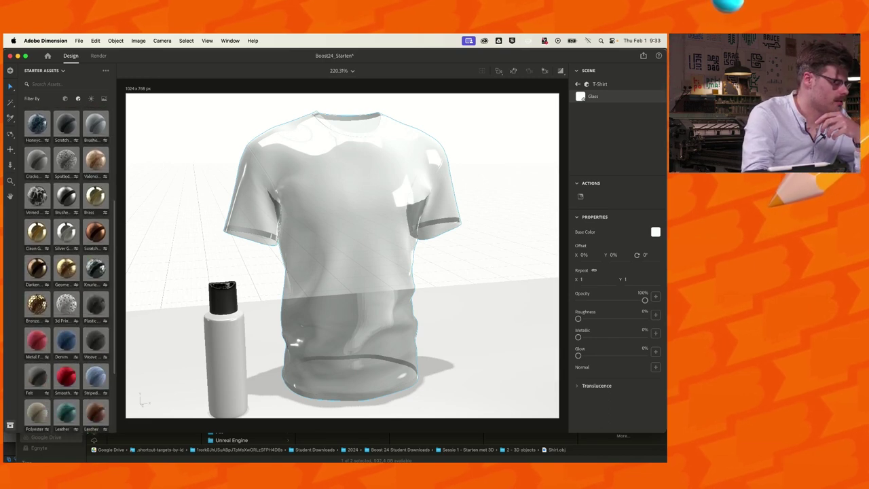
{"action": "left_click_drag", "start_coordinate": [95, 338], "coordinate": [309, 236]}
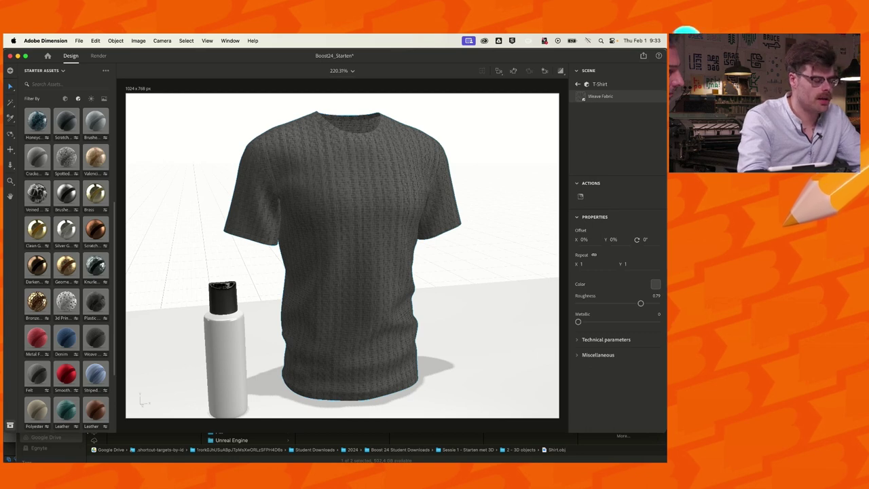
Set the T-shirt's Weave Fabric color to an orange-brown of RGB 184, 113, 7
{"action": "left_click", "coordinate": [606, 340]}
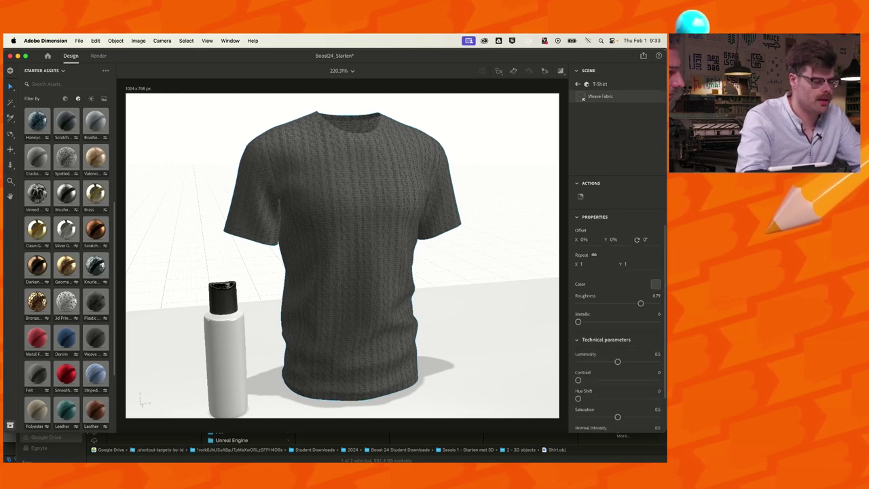
{"action": "scroll", "coordinate": [617, 326], "scroll_direction": "down", "scroll_amount": 2}
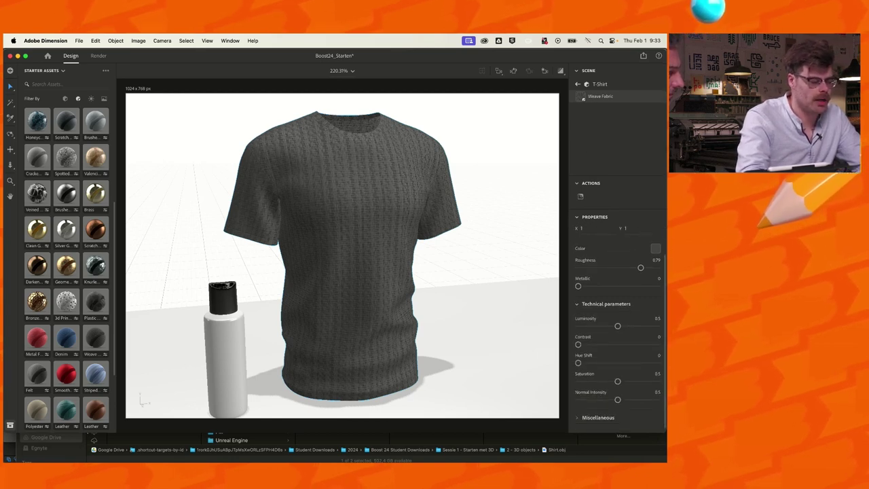
{"action": "left_click", "coordinate": [655, 248]}
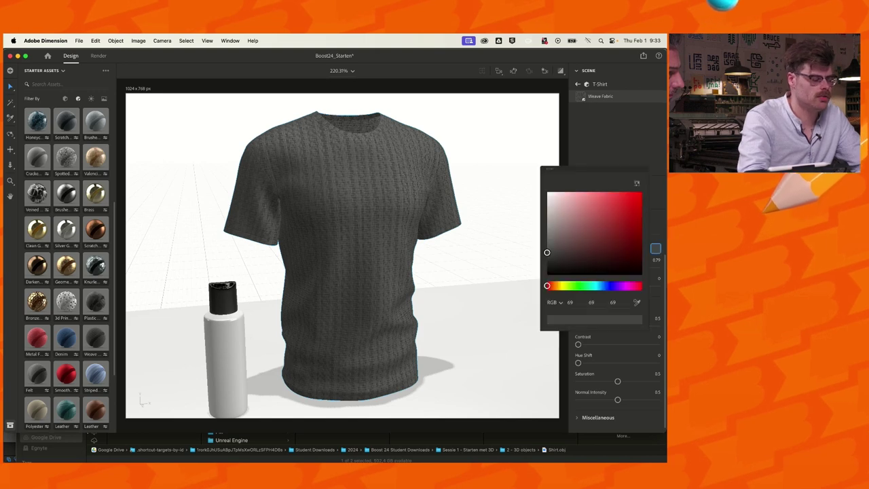
{"action": "left_click_drag", "start_coordinate": [547, 285], "coordinate": [556, 285]}
{"action": "left_click_drag", "start_coordinate": [624, 221], "coordinate": [638, 215]}
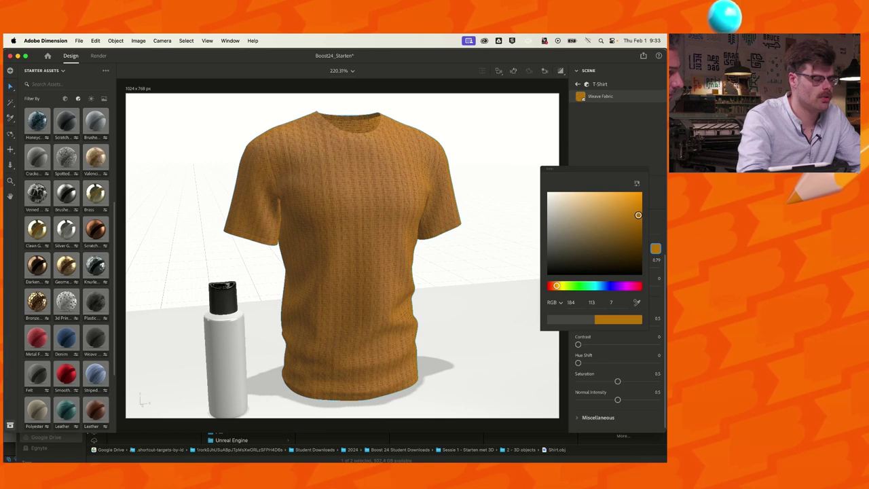
{"action": "key", "text": "Escape"}
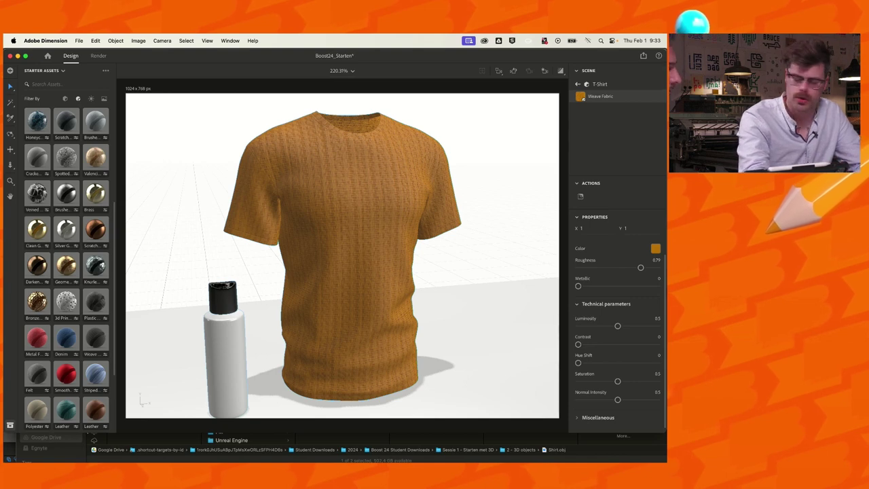
{"action": "key", "text": "Escape"}
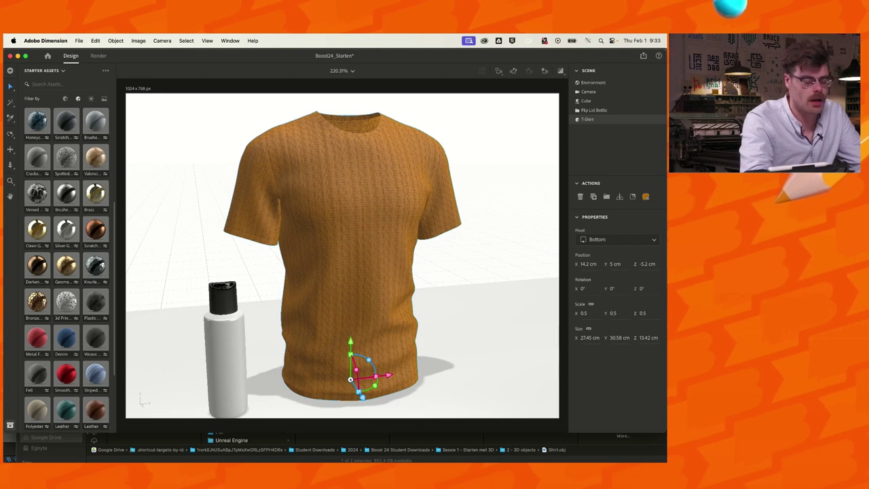
Review the technical parameters and miscellaneous settings of the T-shirt's Weave Fabric material
{"action": "scroll", "coordinate": [67, 272], "scroll_direction": "up", "scroll_amount": 3}
{"action": "scroll", "coordinate": [66, 271], "scroll_direction": "up", "scroll_amount": 2}
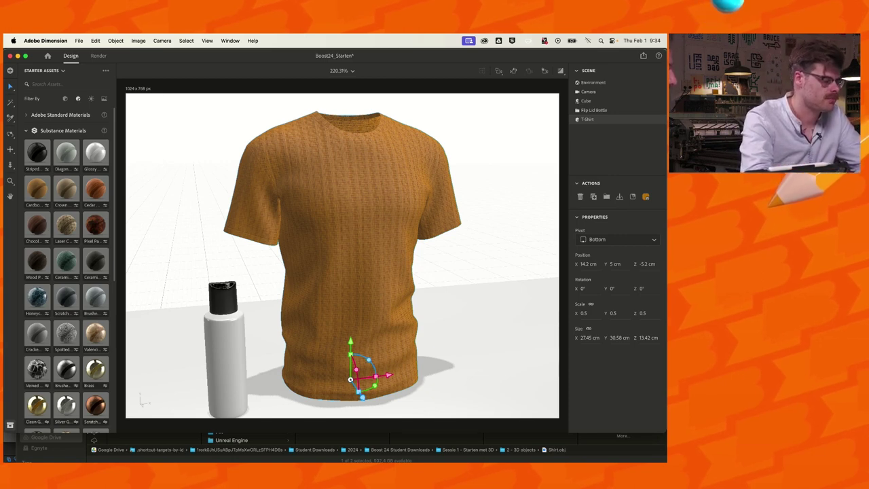
{"action": "left_click", "coordinate": [593, 82]}
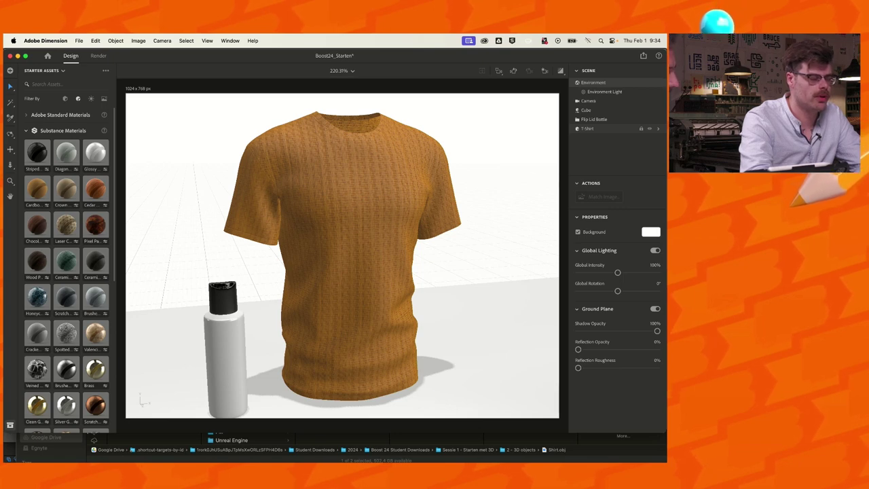
{"action": "left_click", "coordinate": [658, 129]}
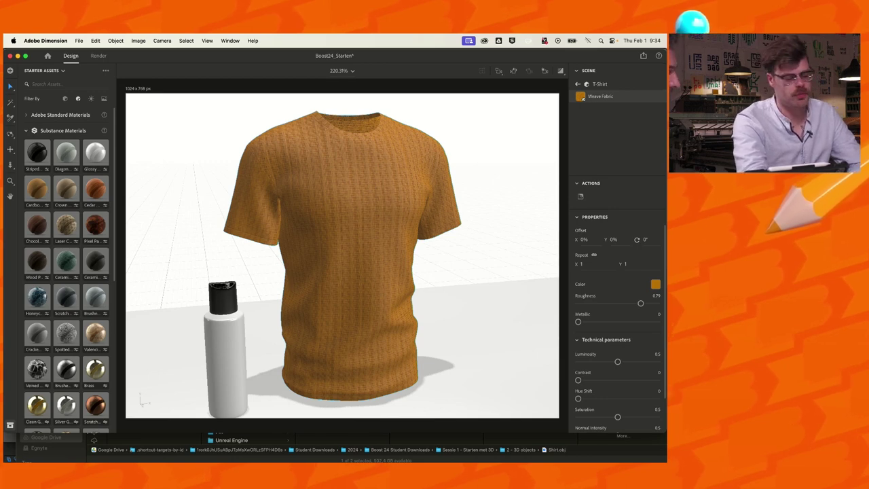
{"action": "scroll", "coordinate": [618, 319], "scroll_direction": "down", "scroll_amount": 2}
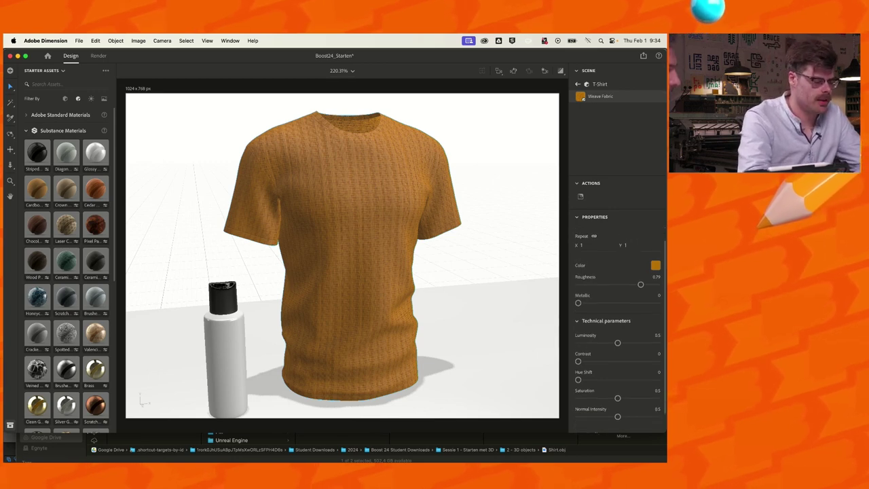
{"action": "left_click", "coordinate": [597, 412]}
{"action": "scroll", "coordinate": [618, 319], "scroll_direction": "down", "scroll_amount": 2}
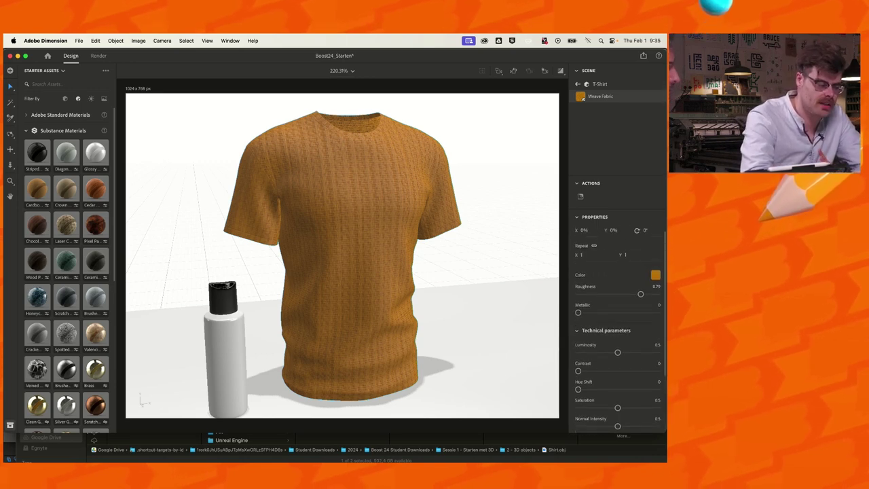
{"action": "scroll", "coordinate": [618, 325], "scroll_direction": "down", "scroll_amount": 4}
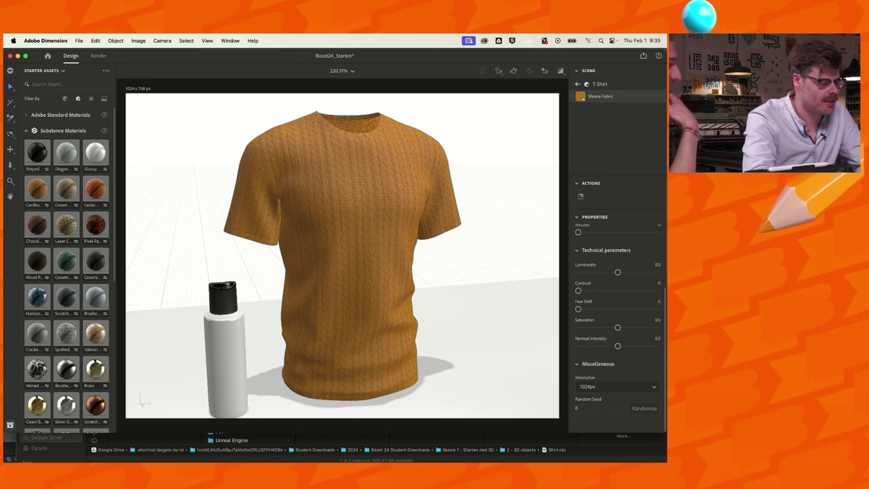
Add the 3-Point Light directional lighting preset to the scene
{"action": "scroll", "coordinate": [343, 255], "scroll_direction": "down", "scroll_amount": 3}
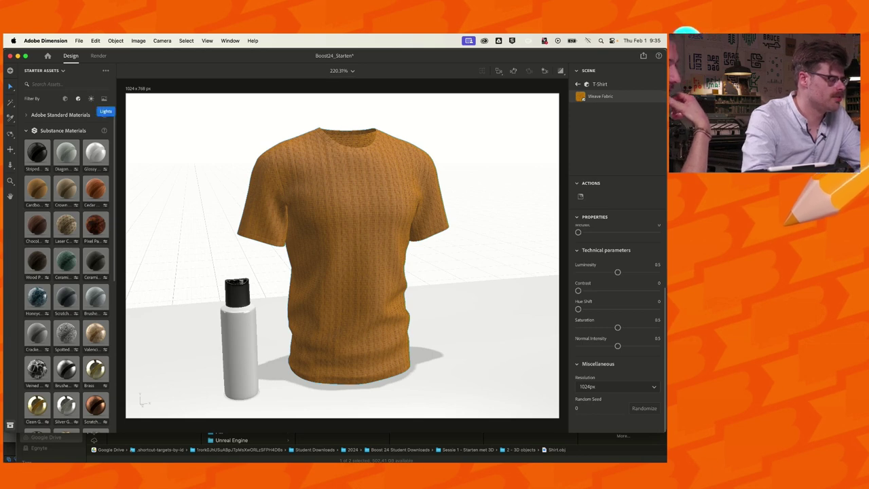
{"action": "left_click", "coordinate": [91, 99]}
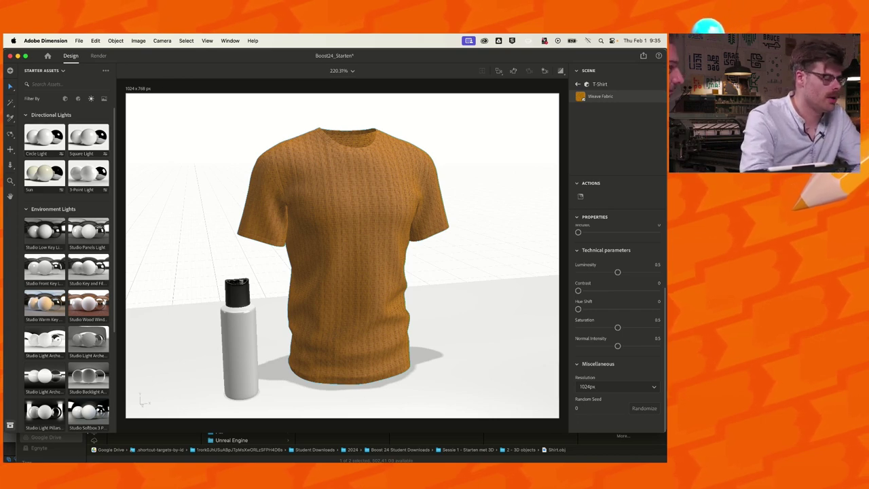
{"action": "left_click", "coordinate": [88, 173]}
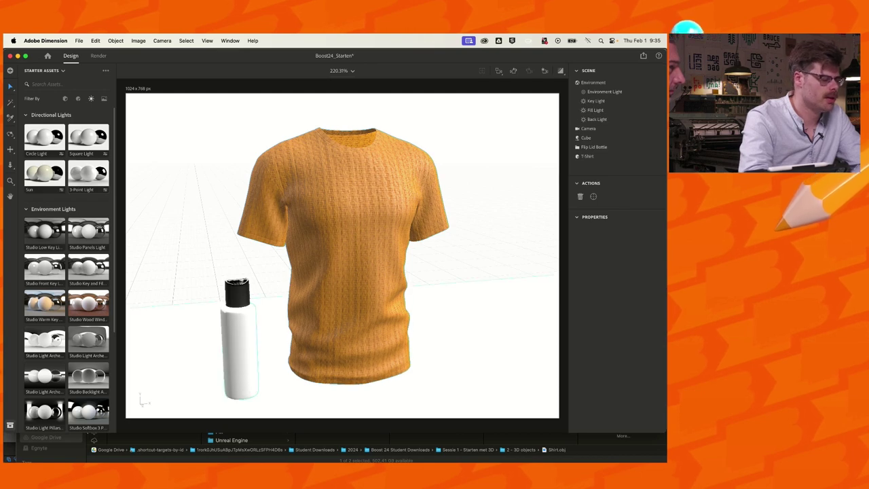
Set the Key Light's rotation to about -16°
{"action": "scroll", "coordinate": [342, 255], "scroll_direction": "down", "scroll_amount": 3}
{"action": "scroll", "coordinate": [343, 255], "scroll_direction": "down", "scroll_amount": 5}
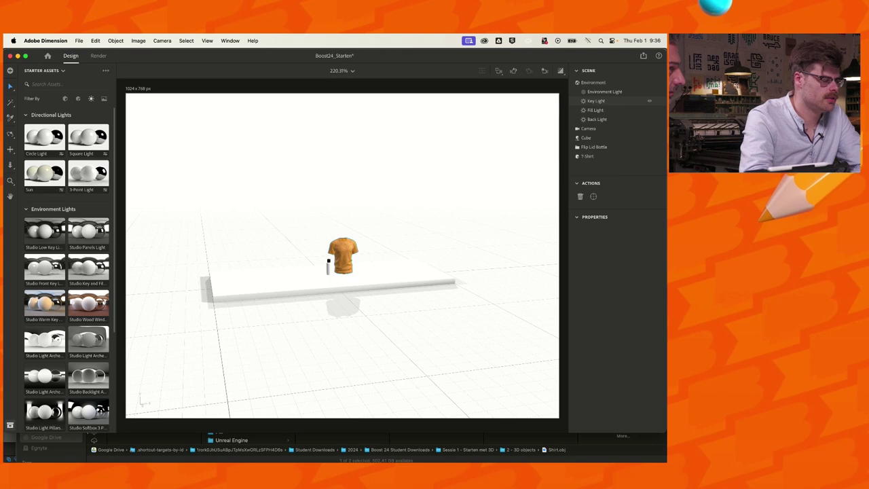
{"action": "left_click", "coordinate": [596, 110]}
{"action": "right_click_drag", "start_coordinate": [343, 256], "coordinate": [292, 316]}
{"action": "scroll", "coordinate": [338, 263], "scroll_direction": "up", "scroll_amount": 3}
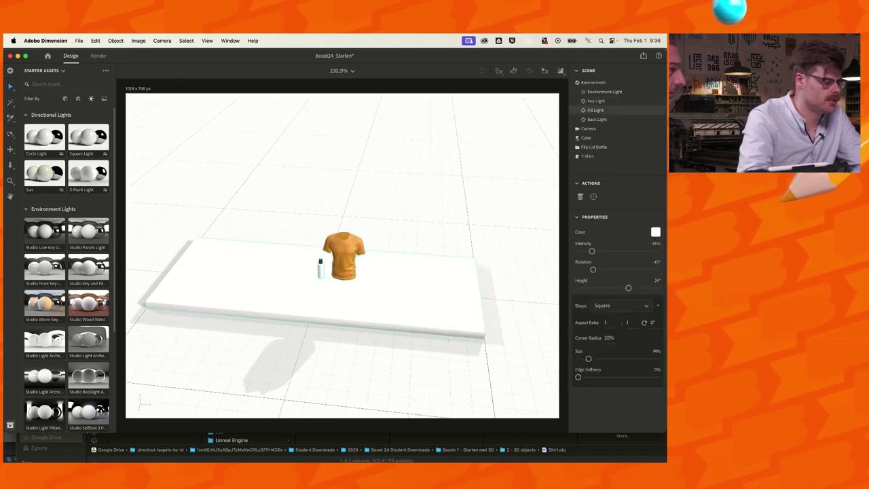
{"action": "left_click", "coordinate": [320, 286]}
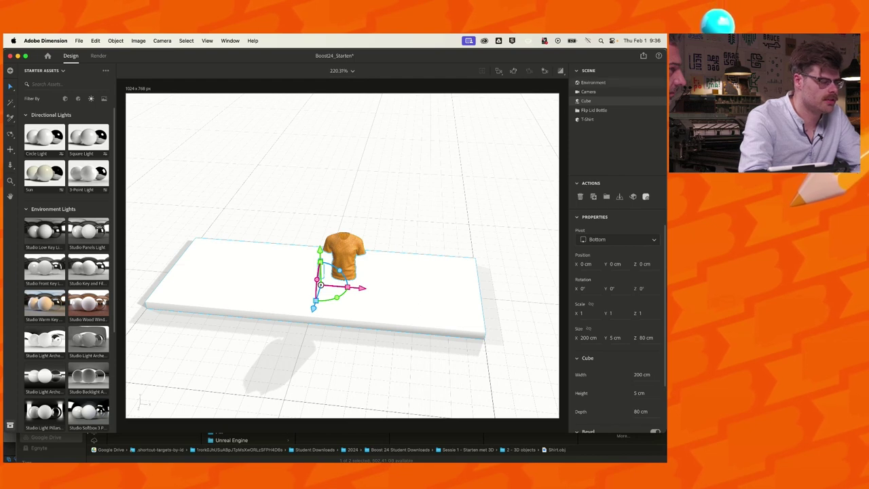
{"action": "left_click", "coordinate": [593, 82]}
{"action": "left_click", "coordinate": [596, 101]}
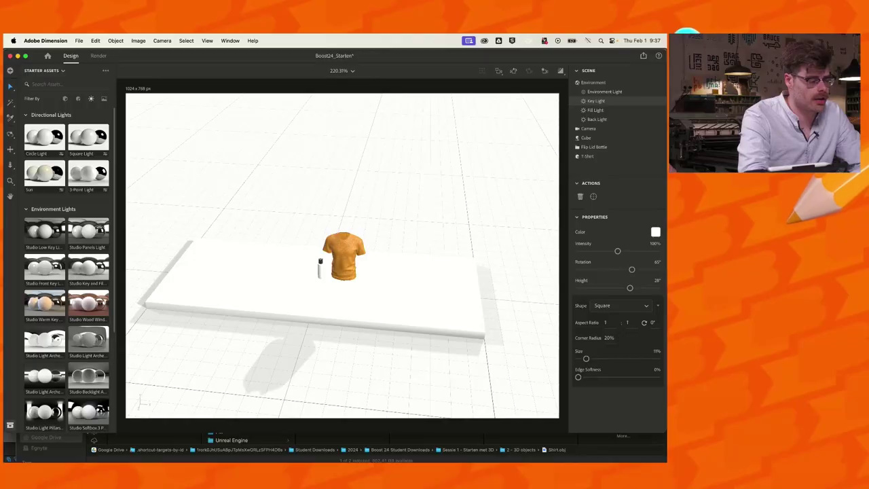
{"action": "left_click_drag", "start_coordinate": [631, 270], "coordinate": [614, 269]}
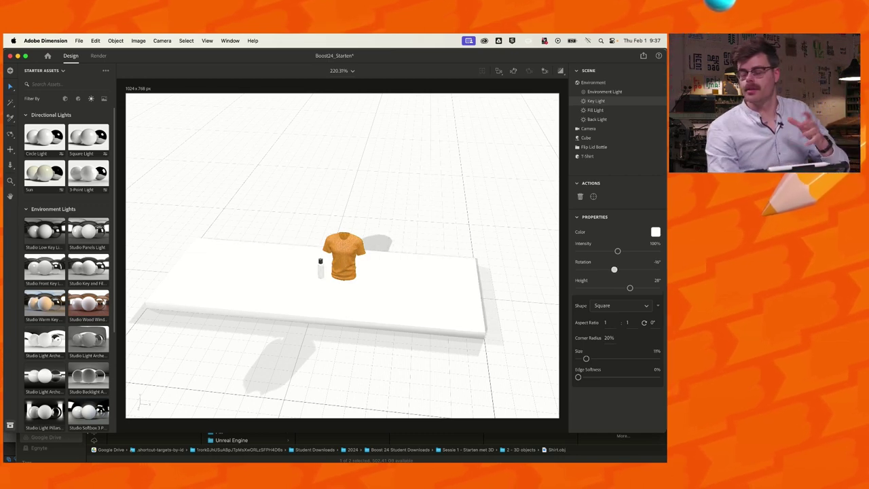
Lower the Key Light's height to 8°
{"action": "left_click_drag", "start_coordinate": [629, 288], "coordinate": [621, 288]}
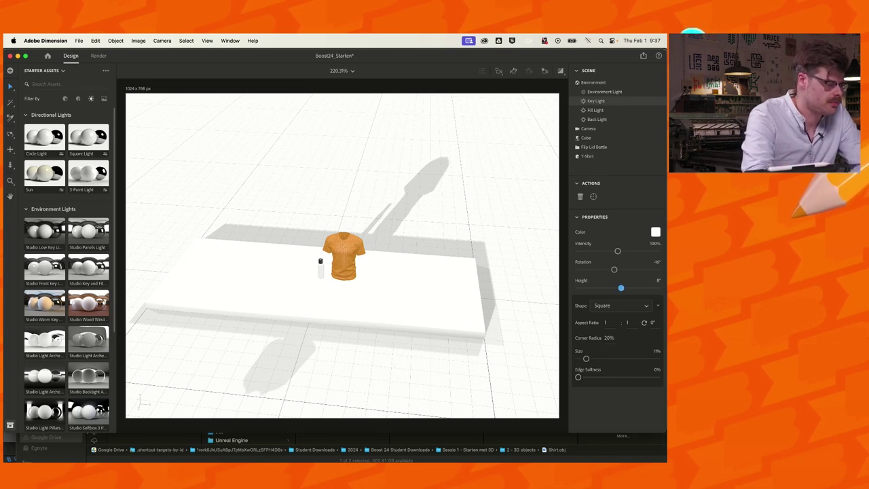
Delete the Back Light, Fill Light and Key Light, keeping only the Environment Light in the scene
{"action": "left_click", "coordinate": [613, 119]}
{"action": "key", "text": "BackSpace"}
{"action": "left_click", "coordinate": [614, 101]}
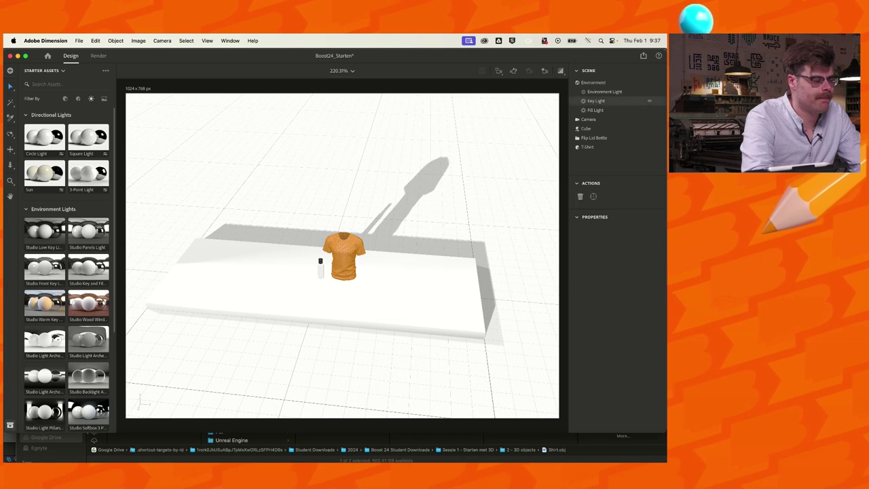
{"action": "key", "text": "BackSpace"}
{"action": "left_click", "coordinate": [613, 101]}
{"action": "key", "text": "BackSpace"}
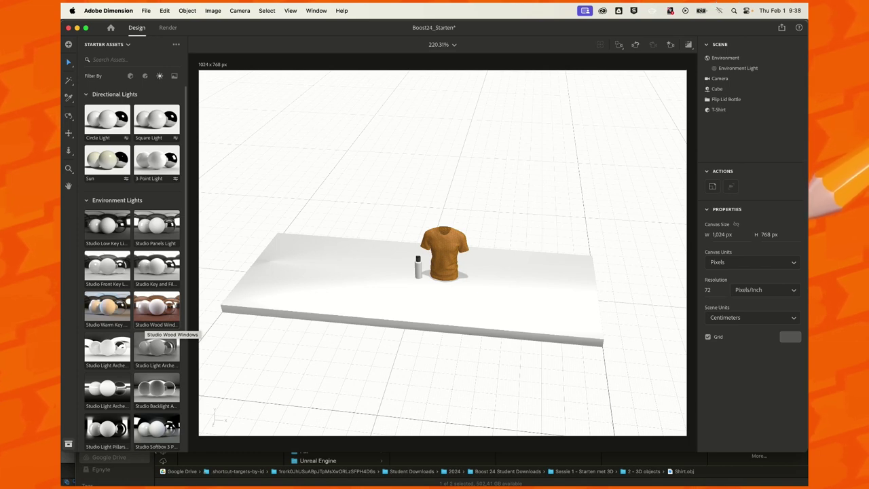
Rotate the Environment Light to about 26° and inspect its lighting image
{"action": "scroll", "coordinate": [156, 326], "scroll_direction": "down", "scroll_amount": 2}
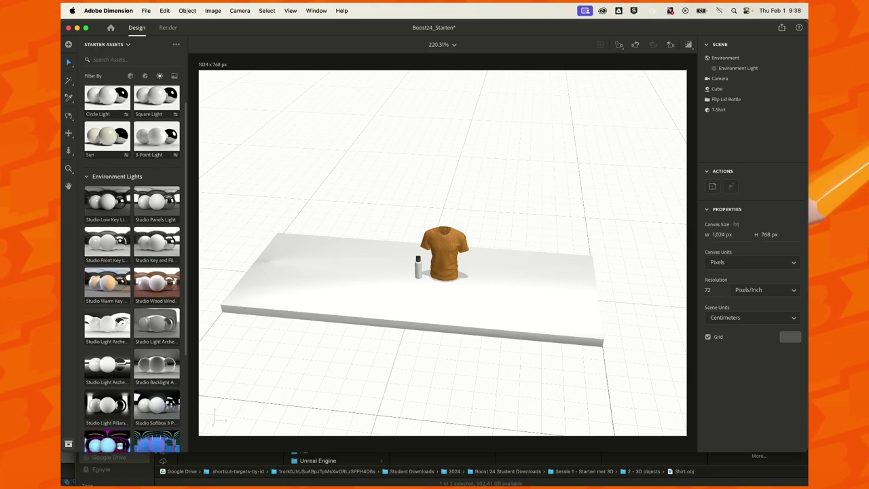
{"action": "scroll", "coordinate": [133, 272], "scroll_direction": "down", "scroll_amount": 3}
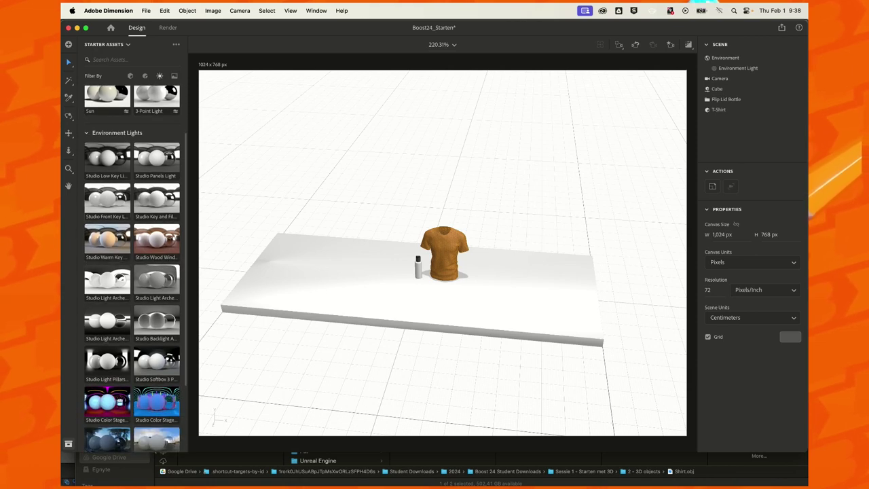
{"action": "scroll", "coordinate": [132, 271], "scroll_direction": "up", "scroll_amount": 2}
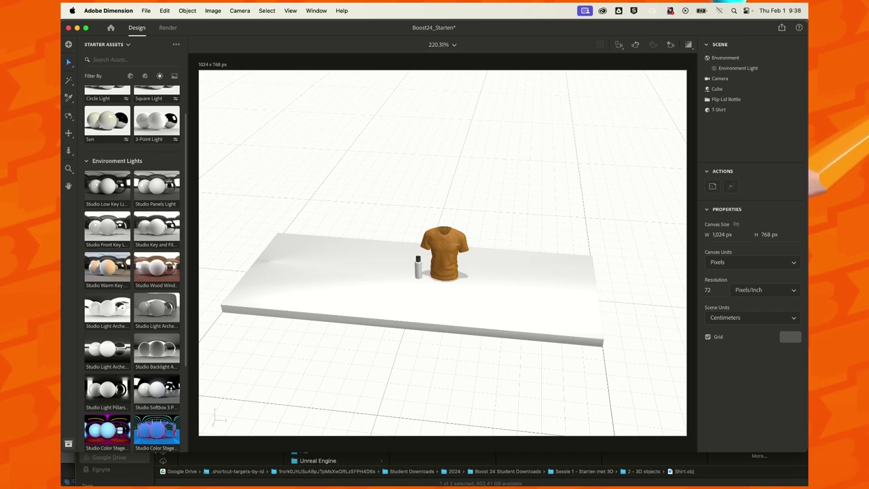
{"action": "left_click", "coordinate": [738, 67]}
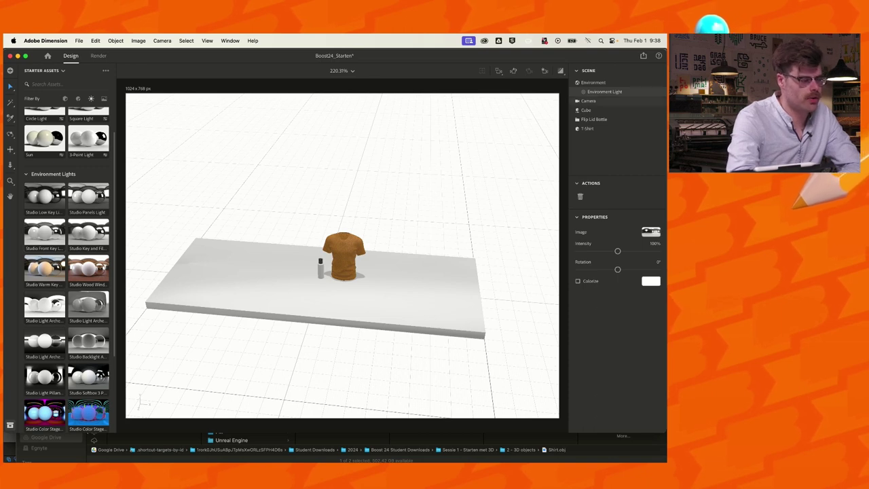
{"action": "left_click_drag", "start_coordinate": [617, 269], "coordinate": [623, 270]}
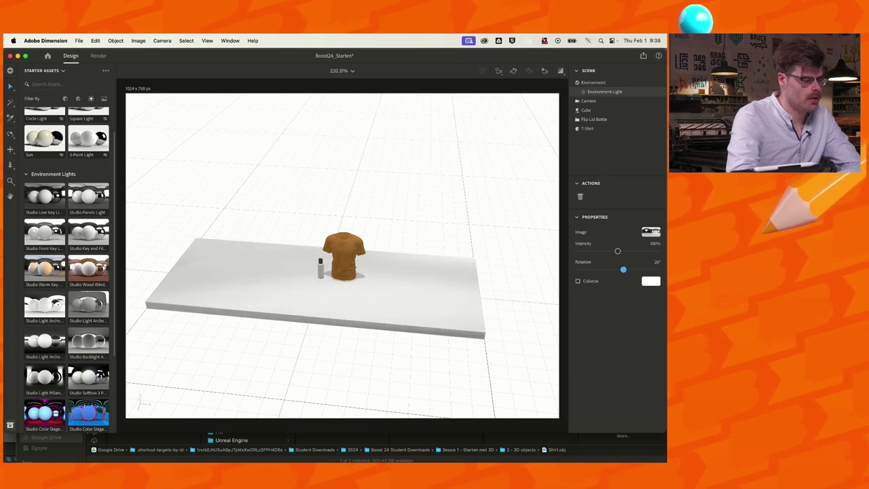
{"action": "left_click", "coordinate": [651, 232]}
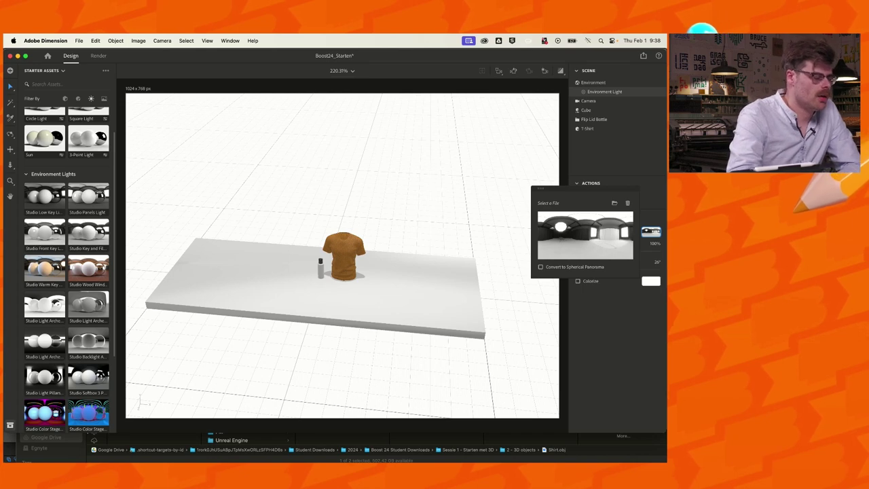
{"action": "key", "text": "Escape"}
{"action": "left_click", "coordinate": [604, 92]}
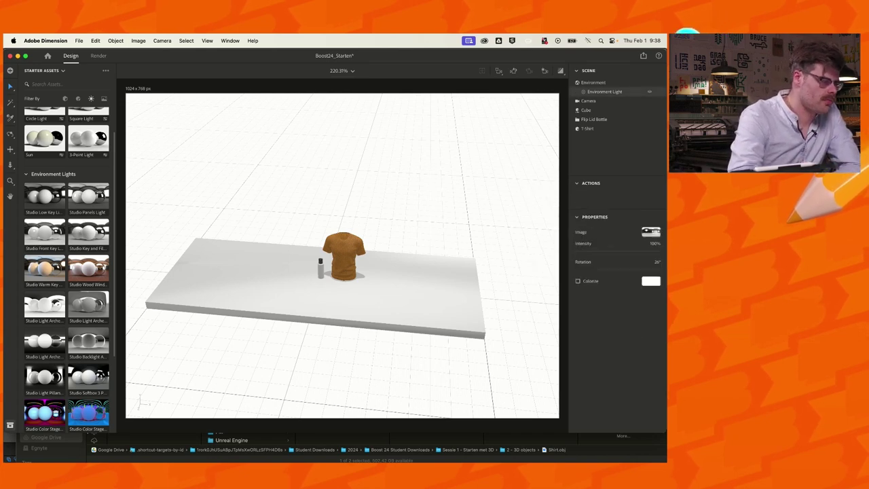
Frame the T-shirt and bottle up close and review the Environment's global lighting and ground plane properties
{"action": "left_click", "coordinate": [343, 256]}
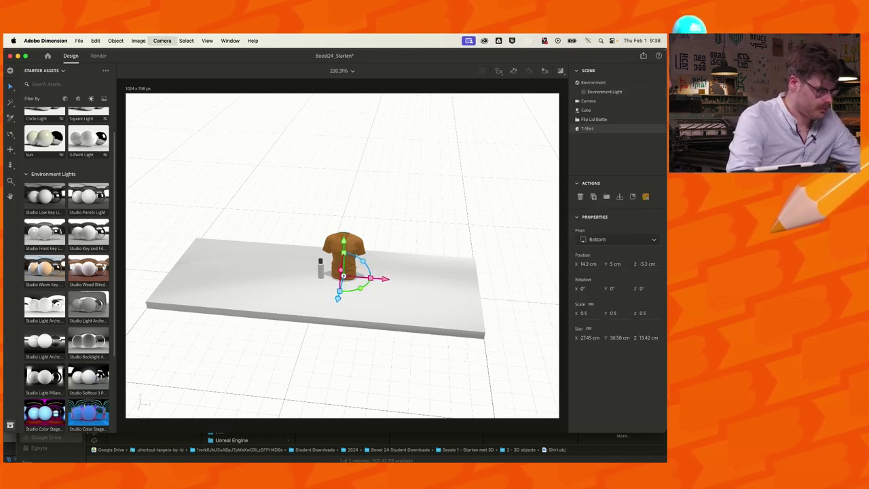
{"action": "key", "text": "f"}
{"action": "left_click", "coordinate": [593, 82]}
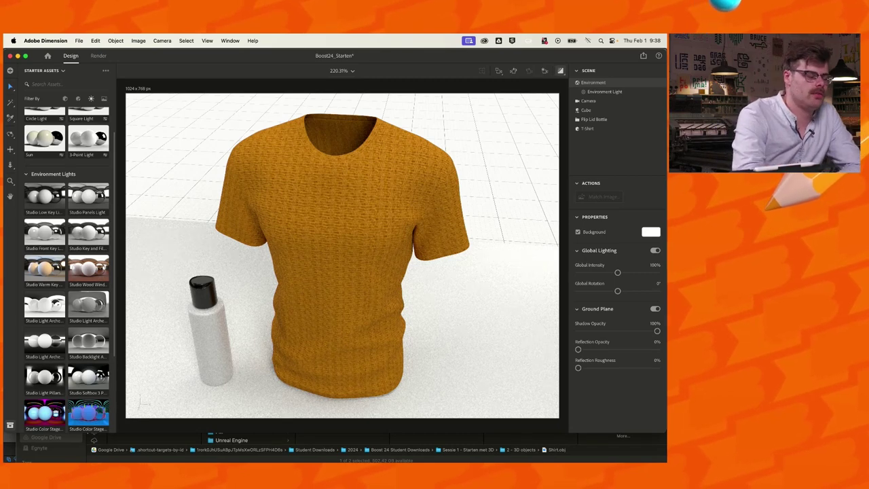
{"action": "key", "text": "super+z"}
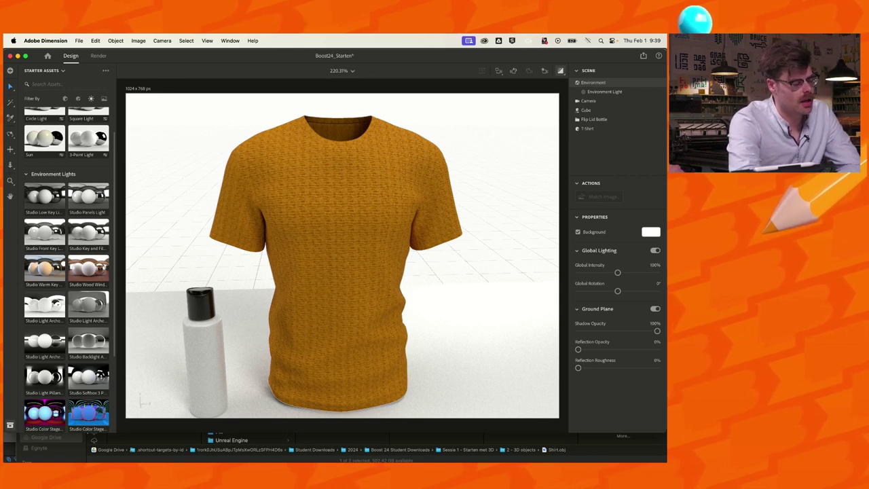
{"action": "scroll", "coordinate": [343, 256], "scroll_direction": "down", "scroll_amount": 3}
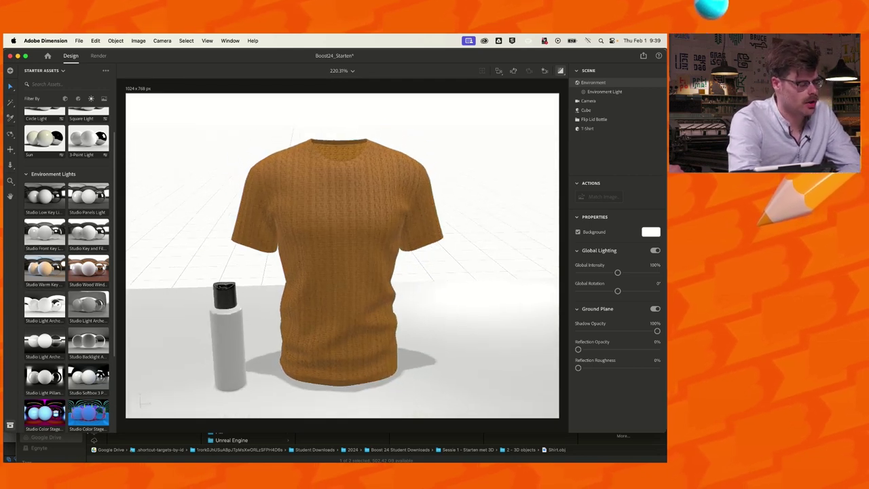
{"action": "scroll", "coordinate": [337, 302], "scroll_direction": "down", "scroll_amount": 2}
Apply the Studio Warm Key environment light preset to the scene
{"action": "left_click", "coordinate": [337, 302]}
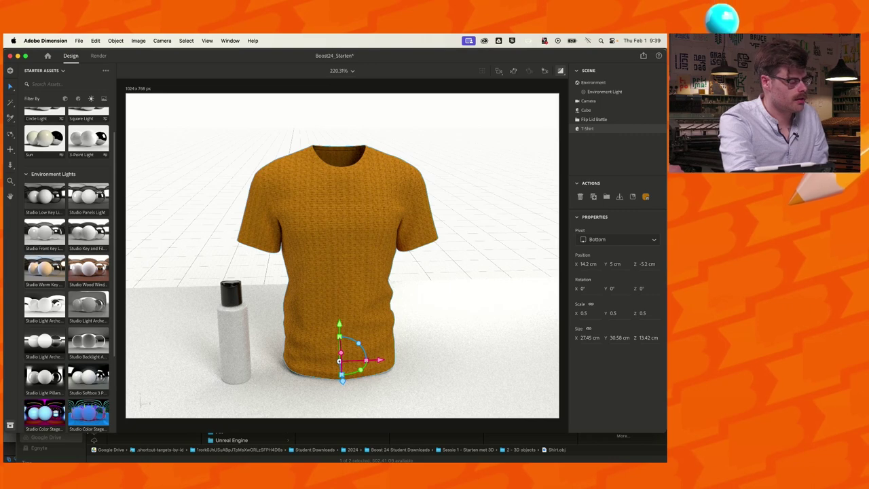
{"action": "left_click", "coordinate": [44, 268]}
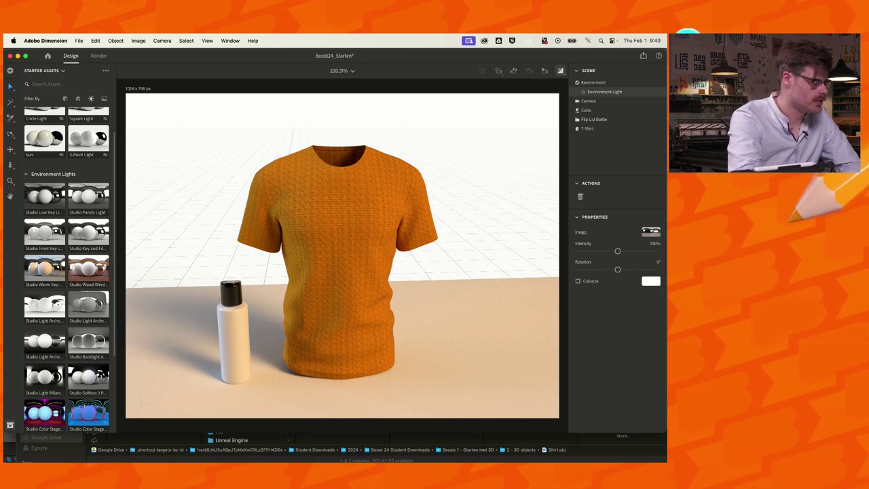
Switch to Finder and preview small_empty_room_1_4k.hdr from the 3 - Lighting folder
{"action": "key", "text": "super+Tab"}
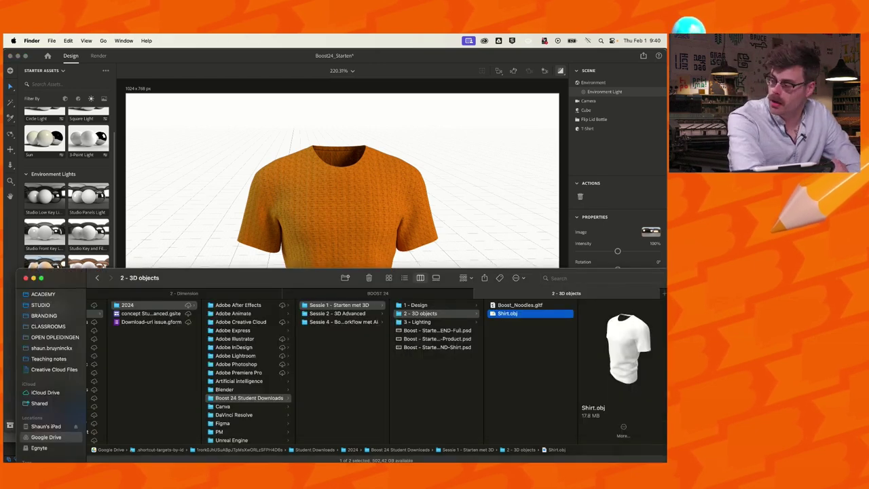
{"action": "left_click", "coordinate": [417, 322]}
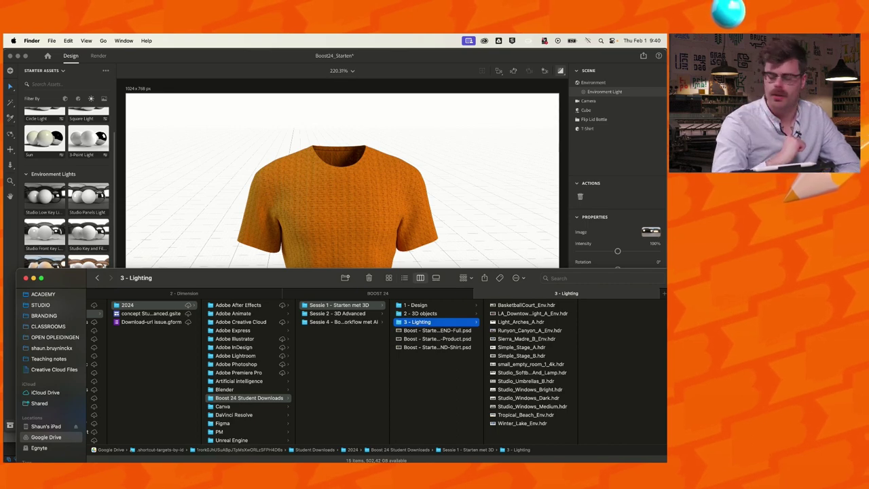
{"action": "left_click", "coordinate": [526, 381]}
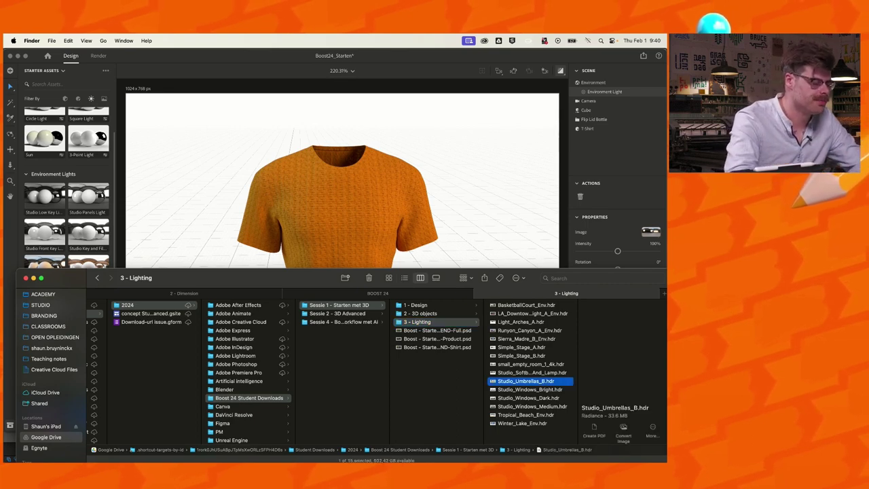
{"action": "left_click", "coordinate": [531, 364]}
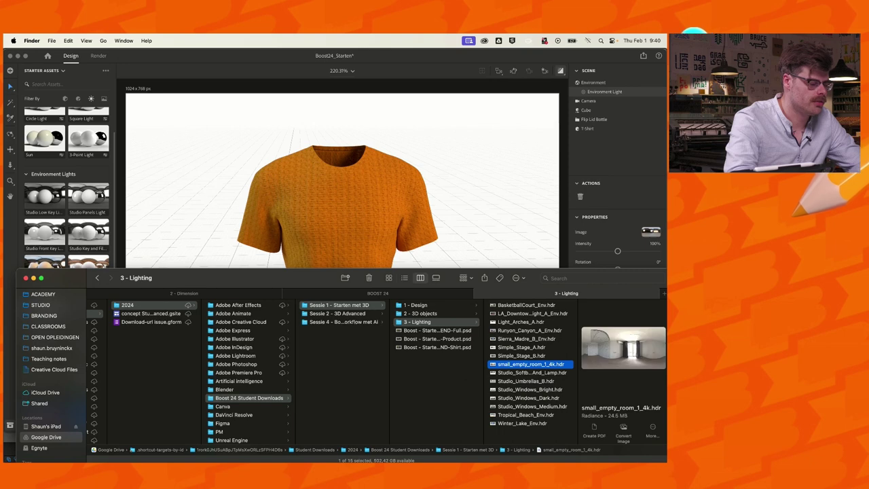
{"action": "key", "text": "space"}
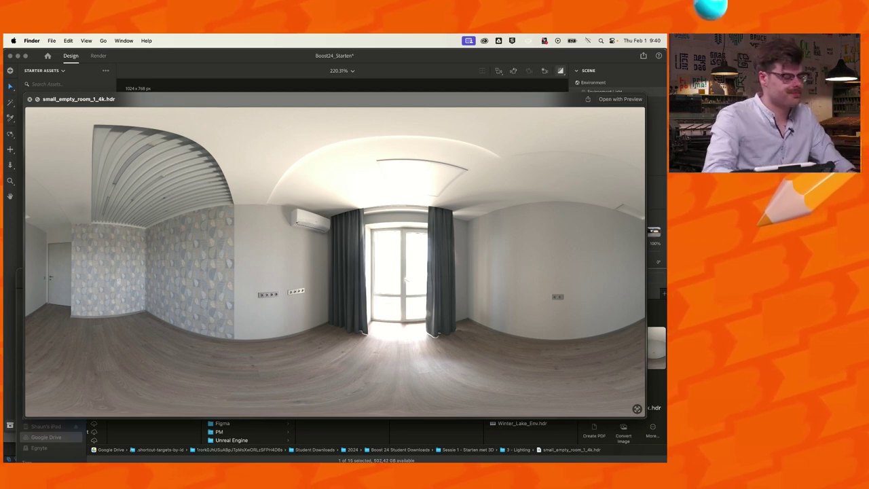
{"action": "key", "text": "space"}
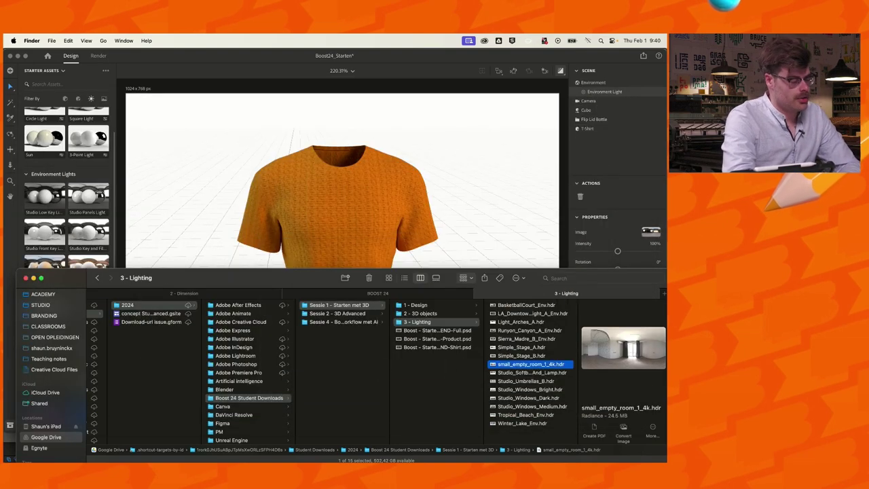
Switch back to Adobe Dimension and load small_empty_room_1_4k.hdr from the 3 - Lighting folder as the Environment Light's image
{"action": "key", "text": "super+Tab"}
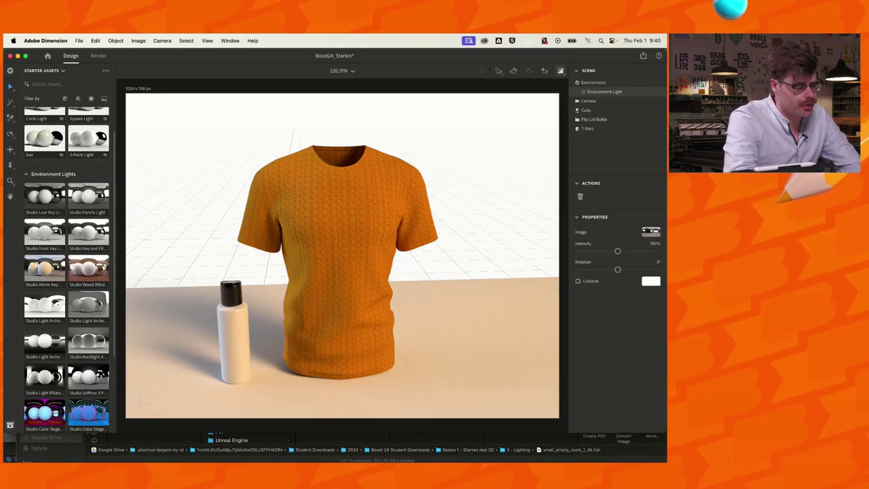
{"action": "left_click", "coordinate": [650, 231]}
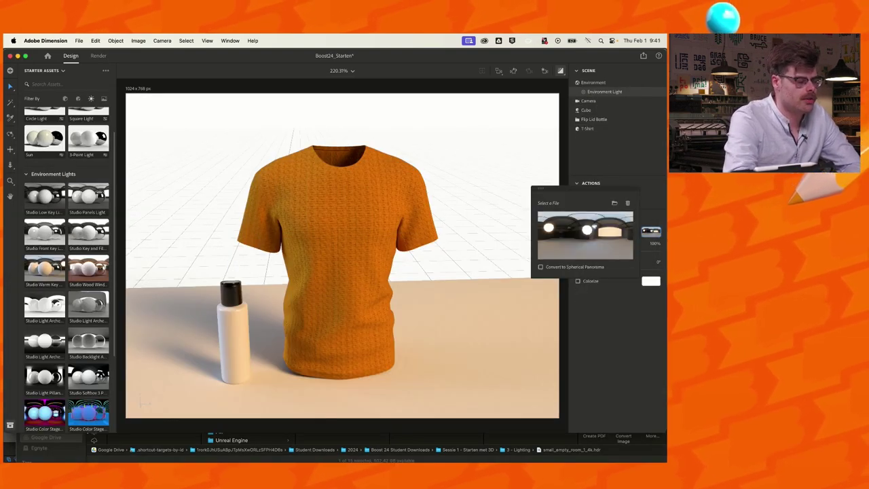
{"action": "left_click", "coordinate": [615, 203]}
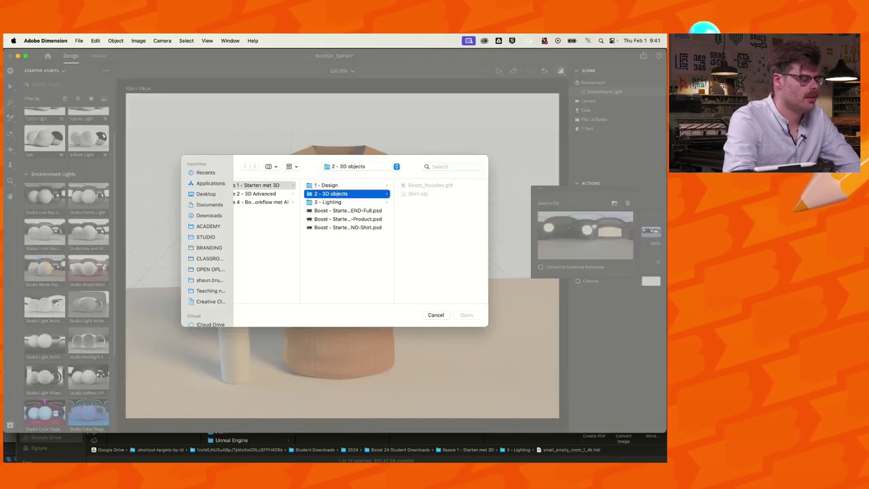
{"action": "left_click", "coordinate": [328, 201]}
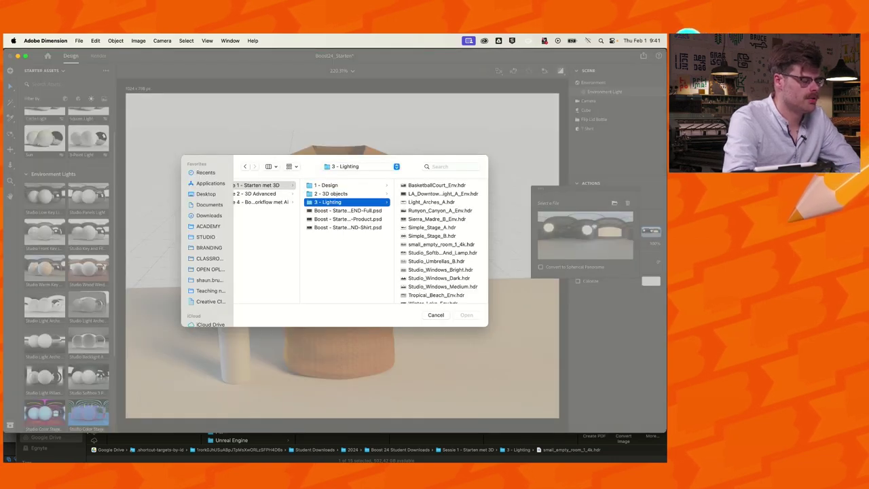
{"action": "left_click", "coordinate": [441, 244]}
{"action": "left_click", "coordinate": [467, 315]}
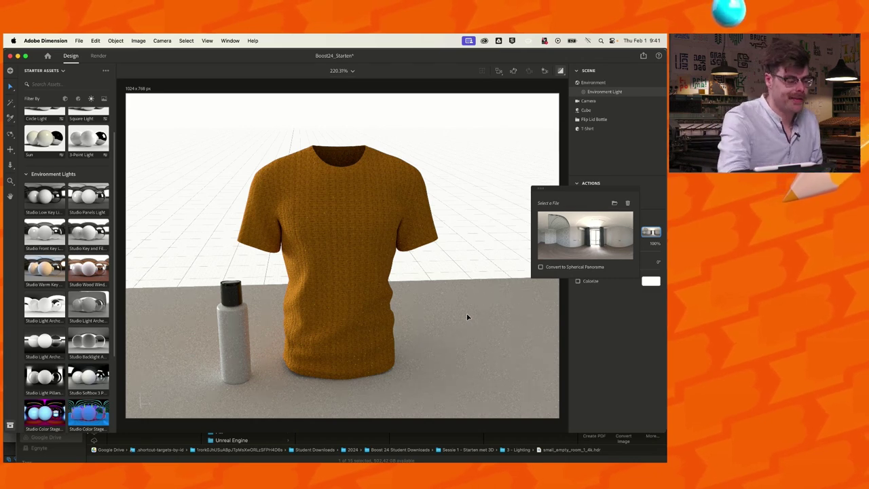
{"action": "left_click", "coordinate": [467, 317]}
Rotate the Environment Light to about -156° and check its lighting image
{"action": "left_click_drag", "start_coordinate": [617, 270], "coordinate": [583, 270]}
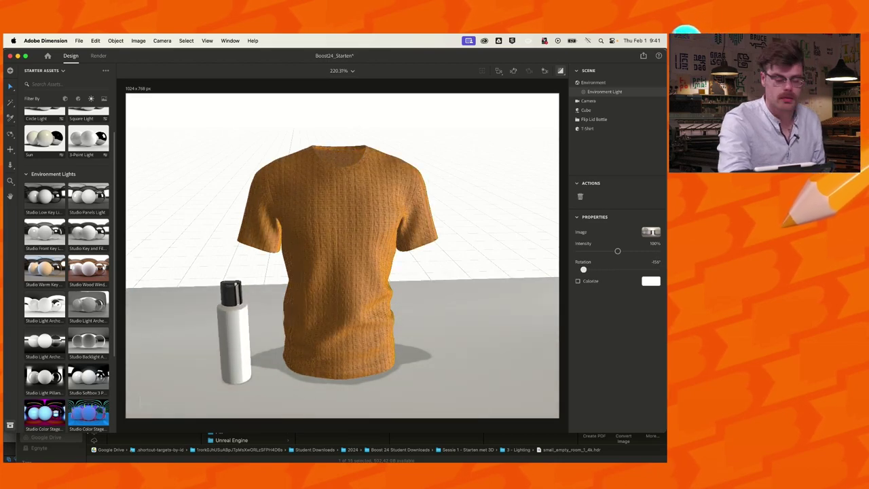
{"action": "left_click", "coordinate": [650, 231]}
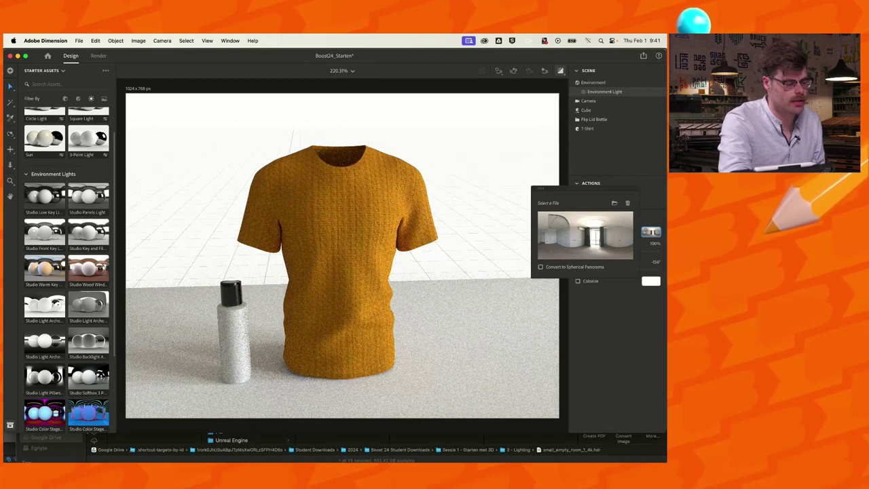
{"action": "key", "text": "Escape"}
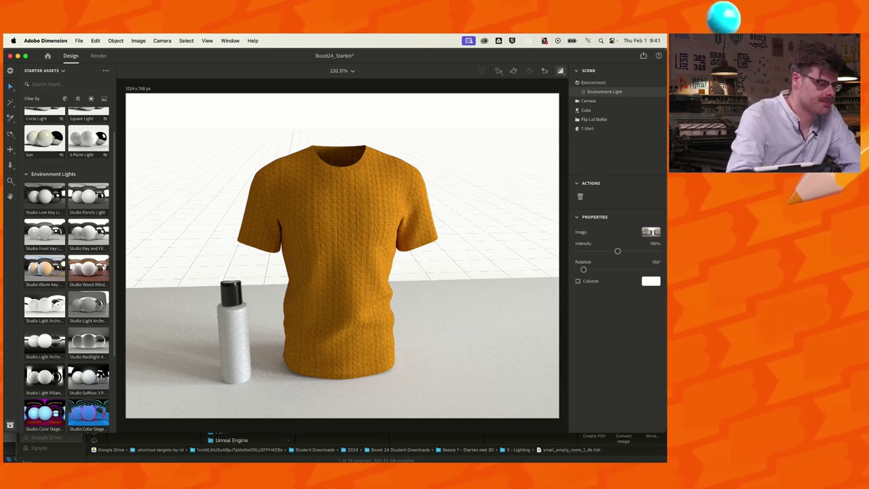
{"action": "key", "text": "Escape"}
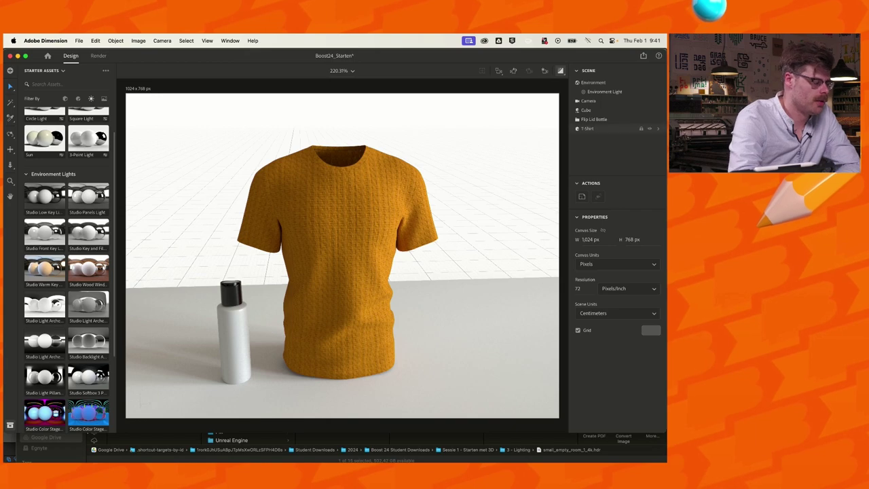
Frame the Flip Lid Bottle and apply the Metal material from the Adobe Standard Materials to it
{"action": "scroll", "coordinate": [342, 255], "scroll_direction": "up", "scroll_amount": 3}
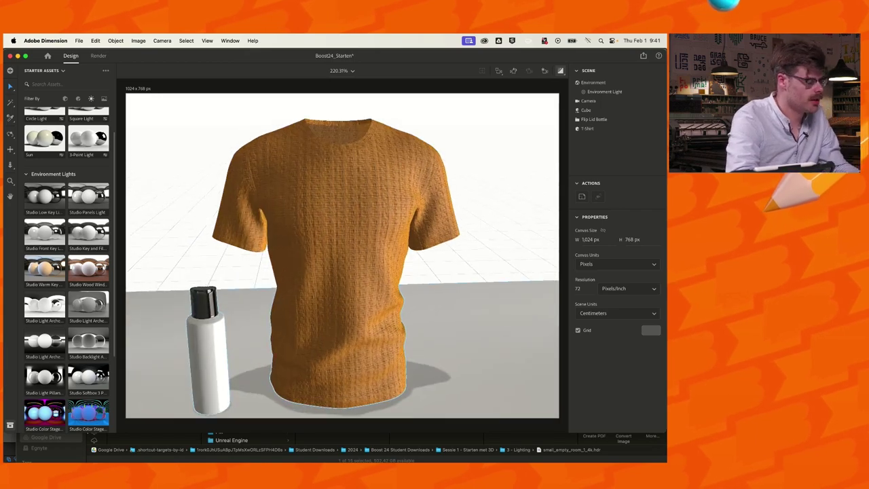
{"action": "scroll", "coordinate": [342, 255], "scroll_direction": "up", "scroll_amount": 1}
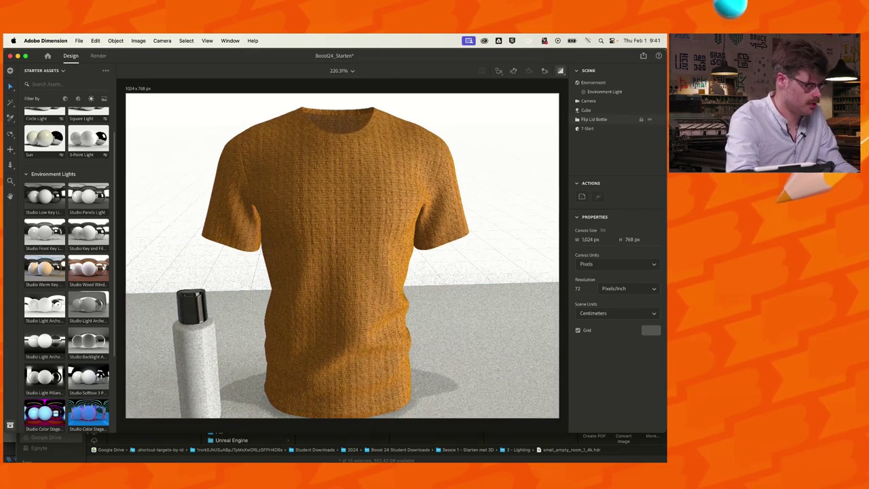
{"action": "left_click", "coordinate": [594, 119]}
{"action": "key", "text": "f"}
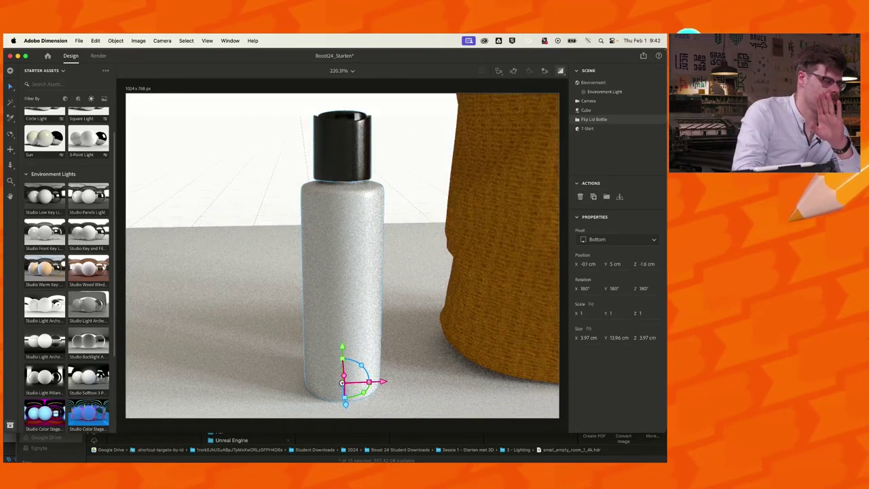
{"action": "left_click", "coordinate": [78, 98]}
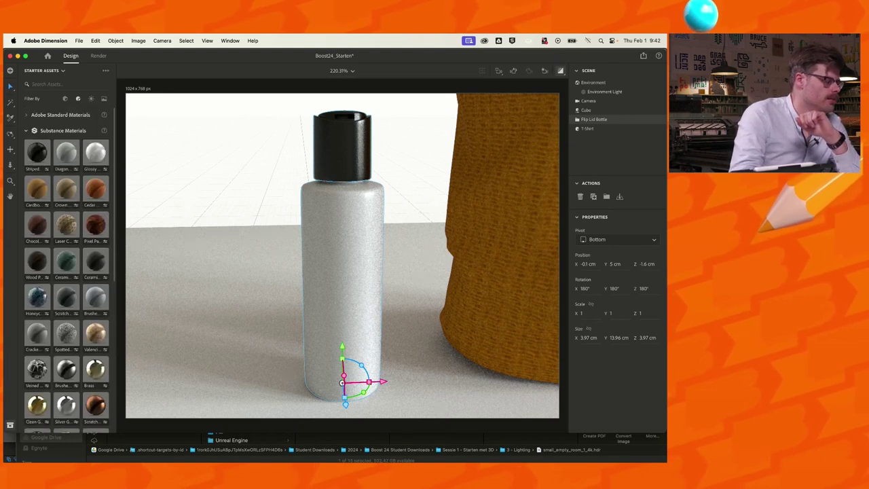
{"action": "left_click", "coordinate": [63, 130]}
{"action": "left_click", "coordinate": [60, 115]}
{"action": "left_click_drag", "start_coordinate": [37, 173], "coordinate": [351, 167]}
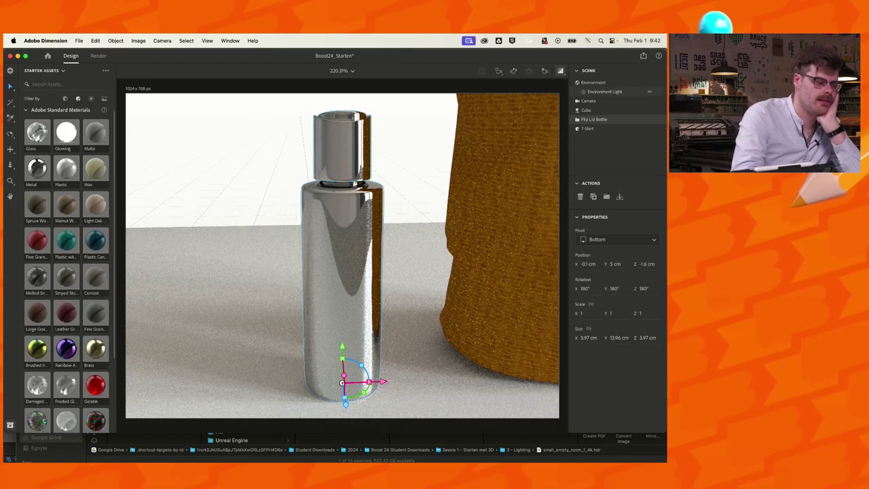
Rotate the Environment Light to about 37°
{"action": "left_click", "coordinate": [604, 91]}
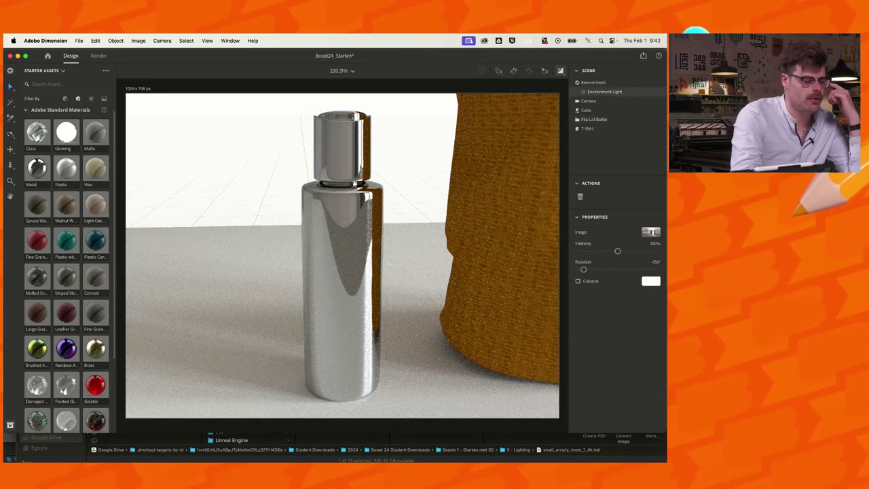
{"action": "left_click_drag", "start_coordinate": [583, 269], "coordinate": [625, 269]}
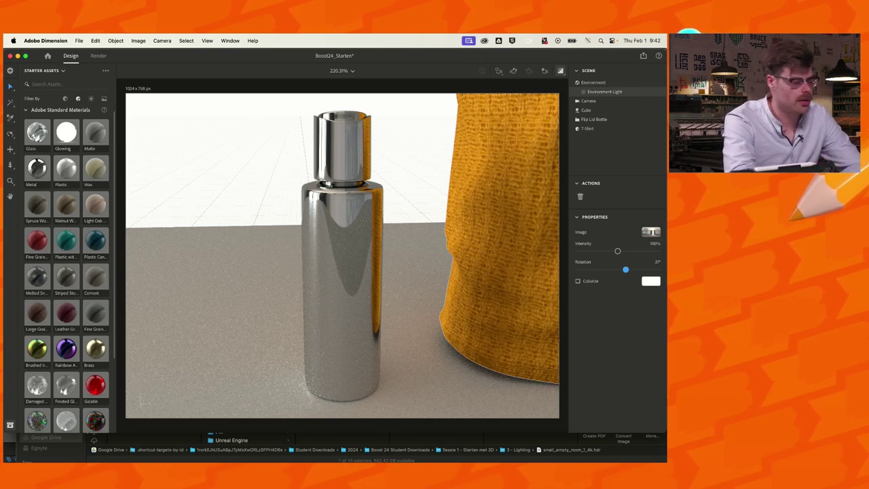
Expand the Flip Lid Bottle group and switch the Lid's and Bottle's visibility off and on to identify each part
{"action": "left_click", "coordinate": [342, 292]}
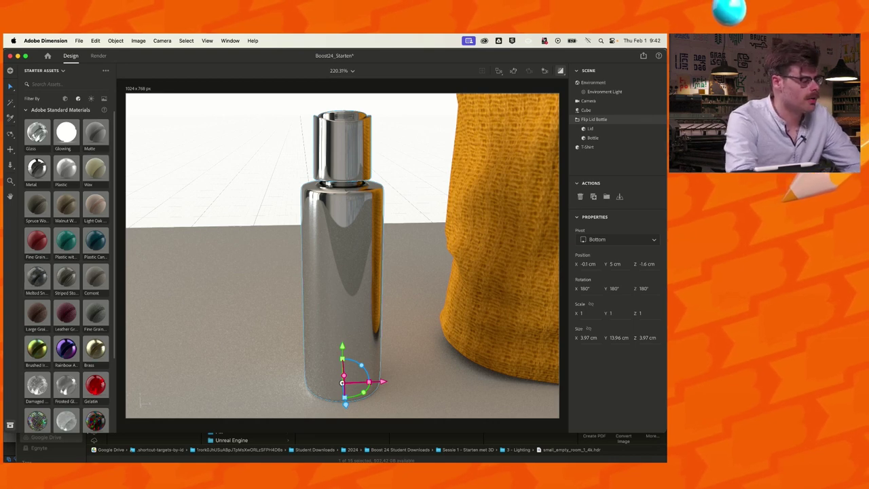
{"action": "left_click", "coordinate": [591, 129]}
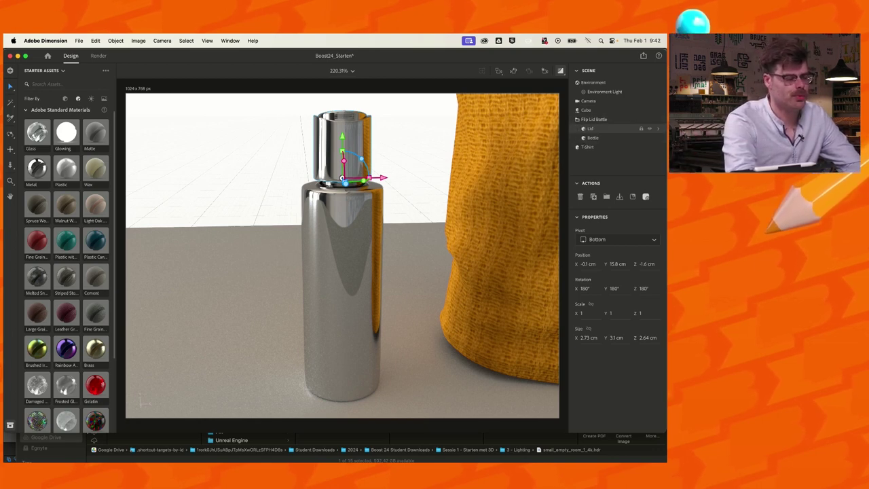
{"action": "left_click", "coordinate": [649, 128]}
{"action": "left_click", "coordinate": [649, 128]}
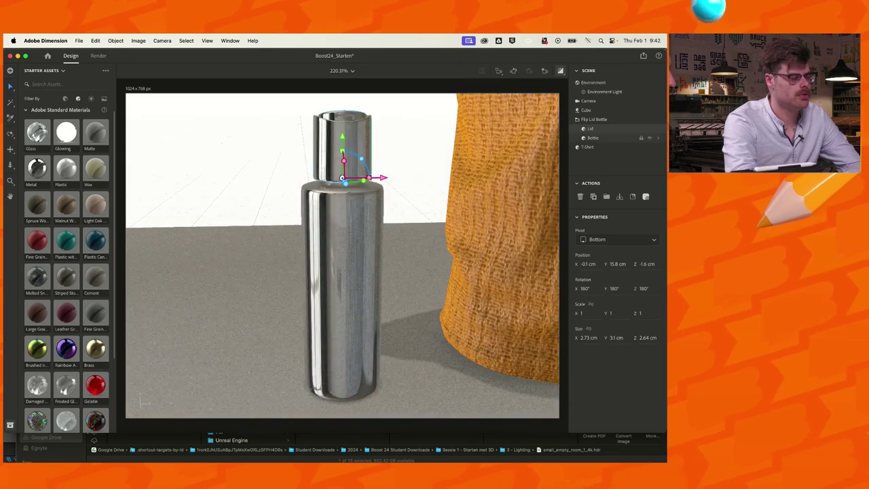
{"action": "left_click", "coordinate": [649, 138]}
{"action": "left_click", "coordinate": [649, 138]}
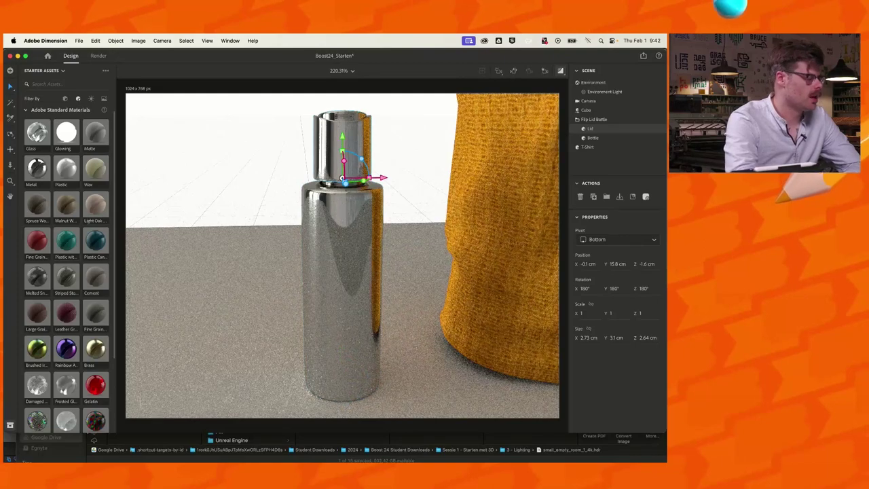
Try the dark teal plastic standard material on the Lid
{"action": "left_click_drag", "start_coordinate": [95, 241], "coordinate": [599, 129]}
{"action": "left_click", "coordinate": [601, 130]}
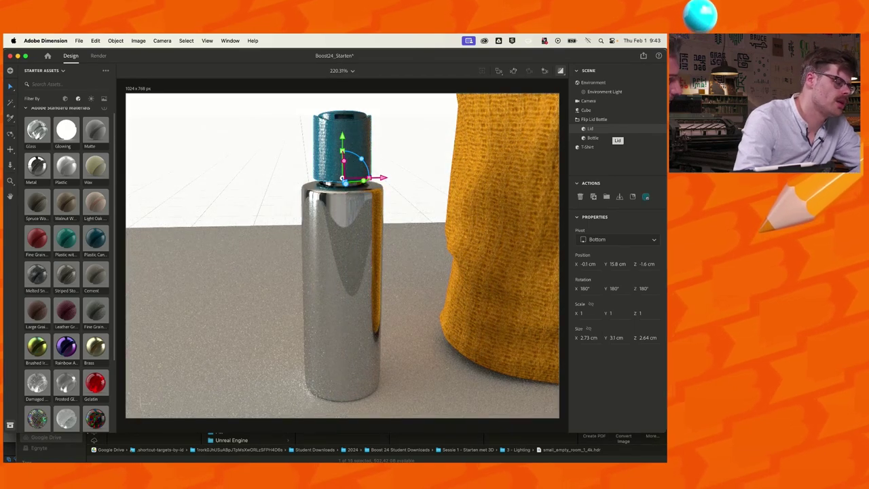
Apply the Plastic material to the Lid and set its base color to the saved orange swatch
{"action": "left_click_drag", "start_coordinate": [66, 166], "coordinate": [330, 153]}
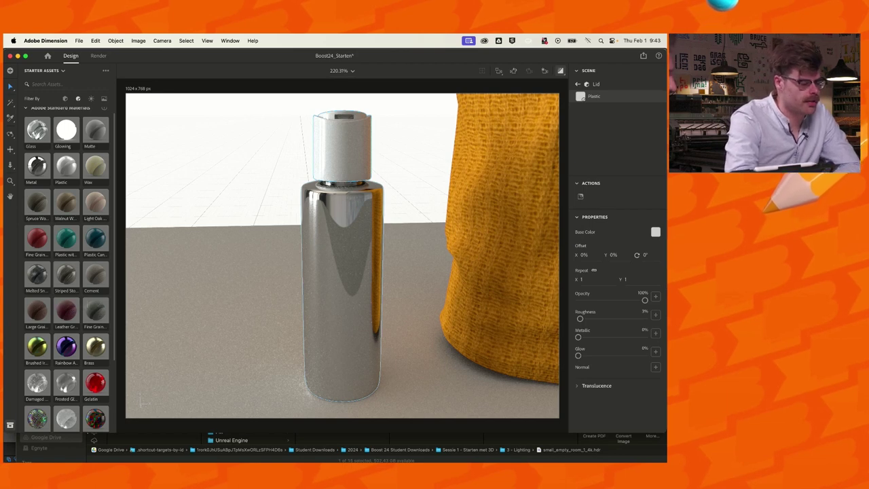
{"action": "left_click", "coordinate": [656, 232]}
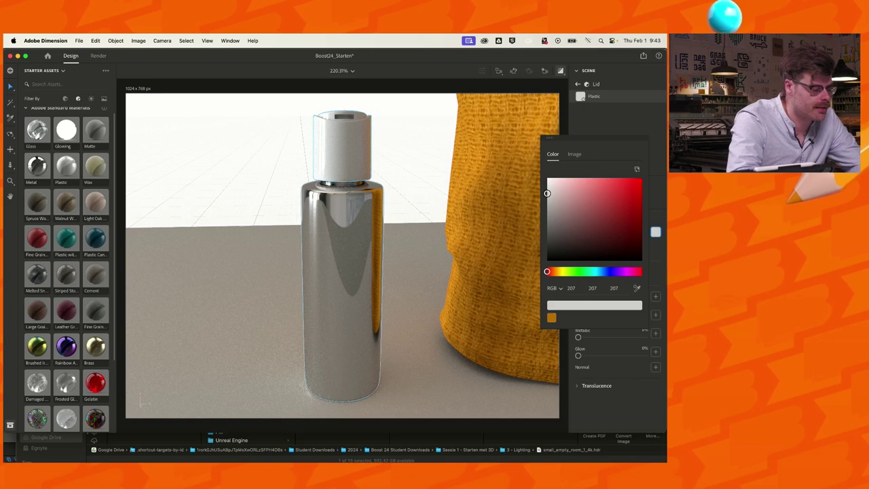
{"action": "left_click", "coordinate": [552, 317]}
{"action": "key", "text": "Escape"}
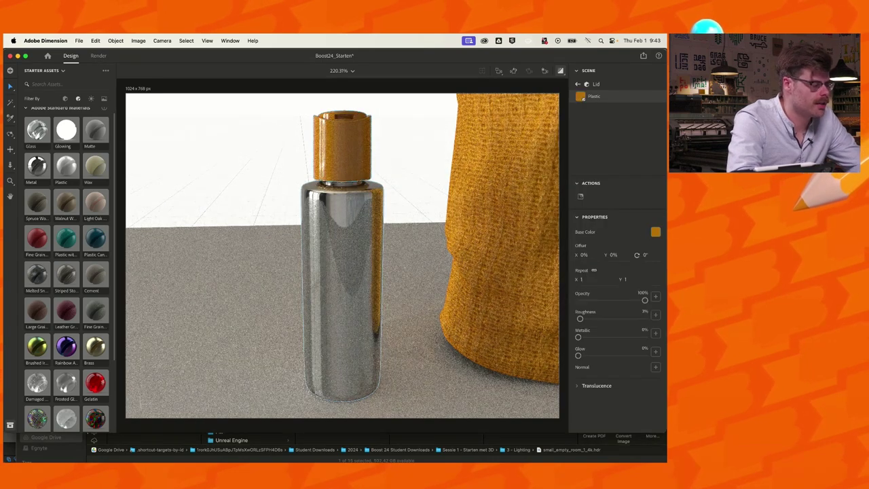
Raise the Lid material's Roughness to about 55% and check the finish from different angles
{"action": "right_click_drag", "start_coordinate": [342, 256], "coordinate": [360, 271]}
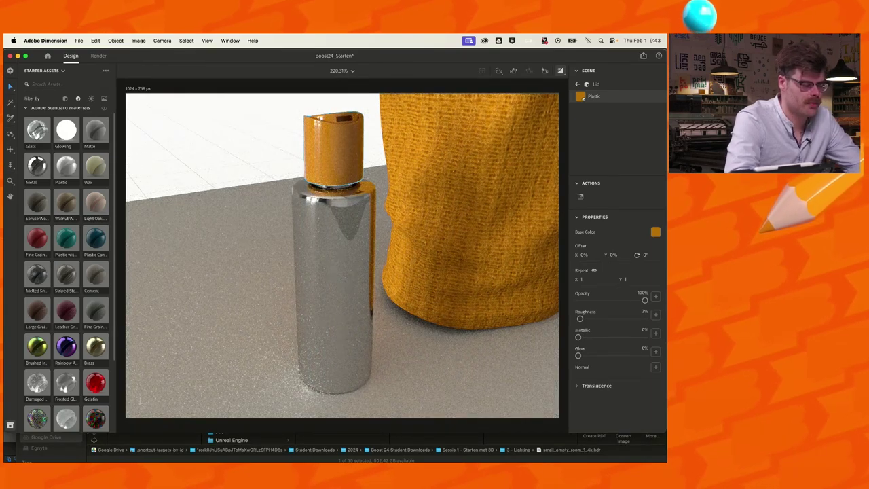
{"action": "left_click_drag", "start_coordinate": [581, 319], "coordinate": [616, 319]}
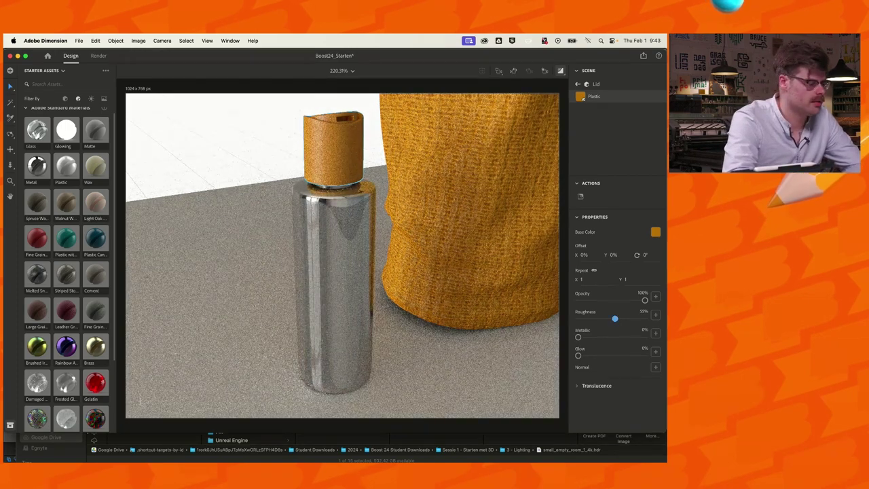
{"action": "right_click_drag", "start_coordinate": [342, 256], "coordinate": [285, 221]}
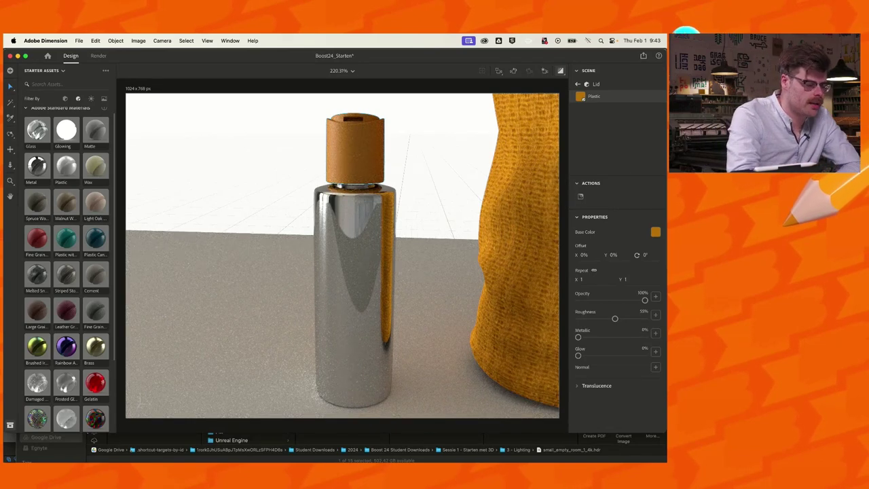
Try the Lid material's Metallic at about 88% and Glow at about 55%, returning each to 0%
{"action": "left_click_drag", "start_coordinate": [578, 337], "coordinate": [636, 337]}
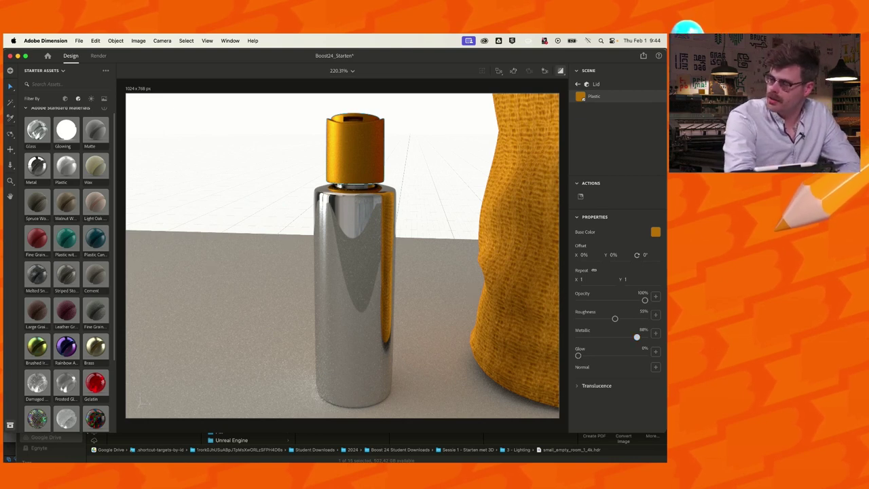
{"action": "left_click_drag", "start_coordinate": [636, 337], "coordinate": [579, 337]}
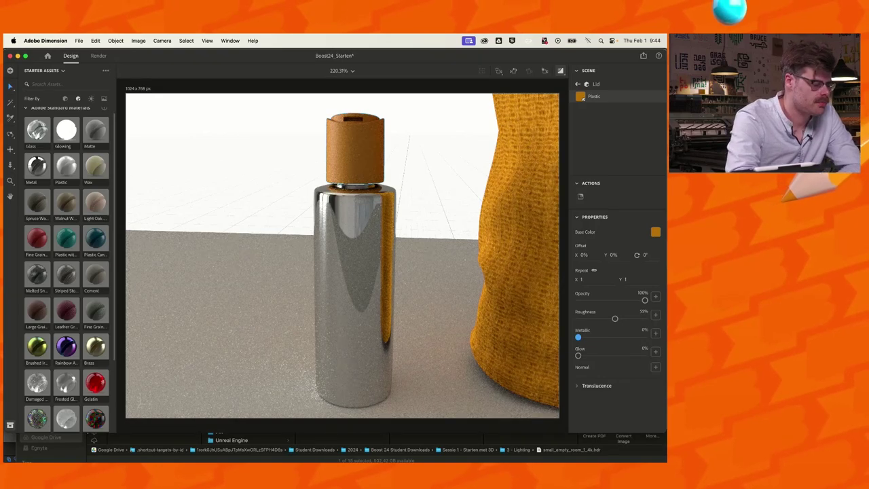
{"action": "left_click_drag", "start_coordinate": [577, 355], "coordinate": [614, 355]}
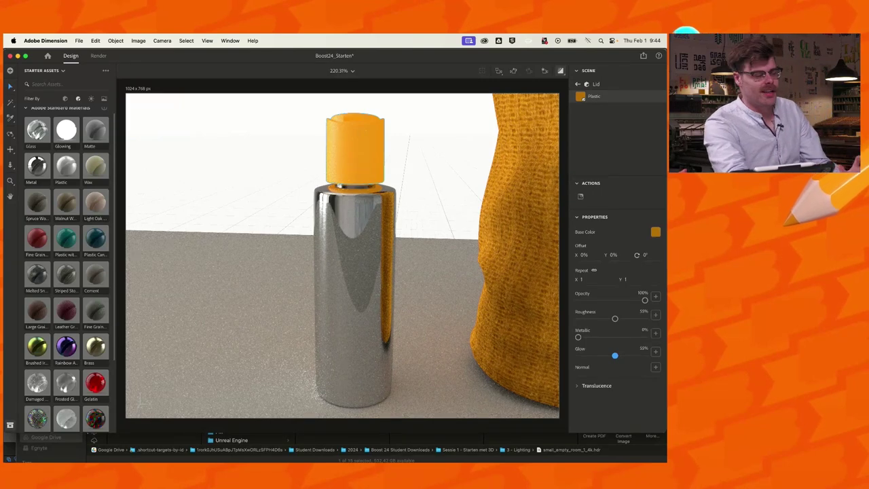
{"action": "left_click_drag", "start_coordinate": [615, 356], "coordinate": [578, 355]}
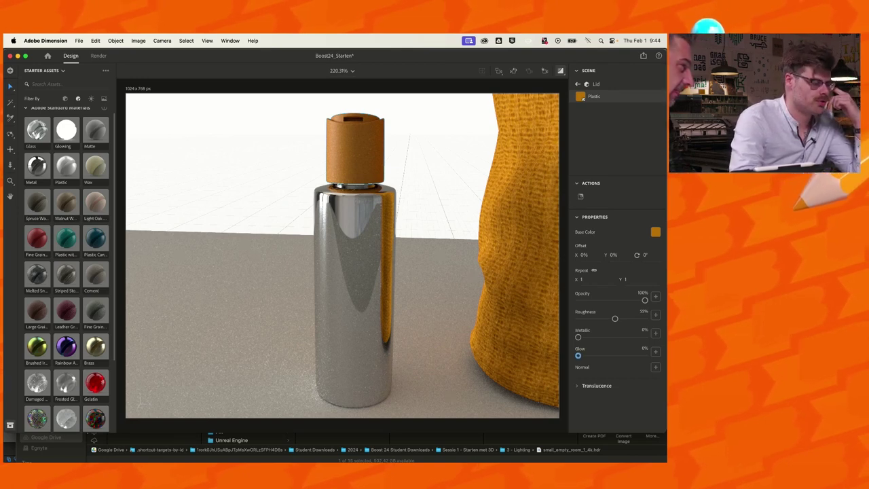
Apply the Plastic material to the Bottle part and set its base color to dark grey, RGB 51, 51, 51
{"action": "left_click", "coordinate": [578, 84]}
{"action": "left_click", "coordinate": [593, 138]}
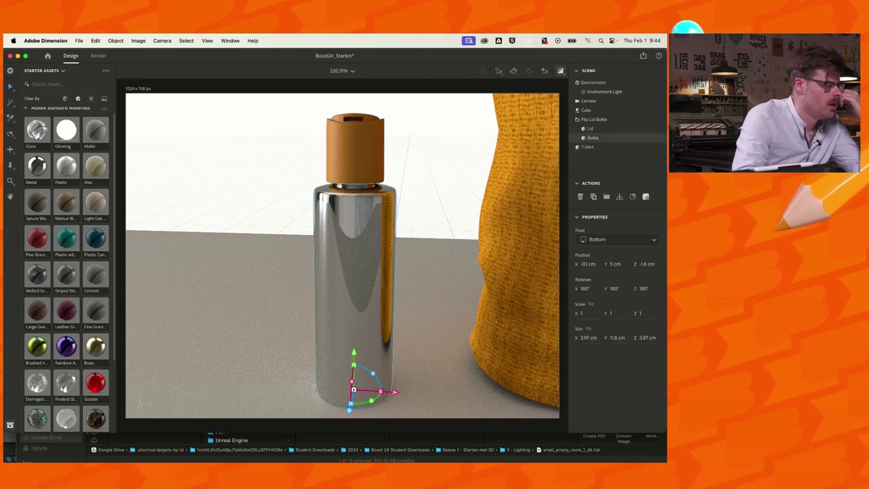
{"action": "left_click_drag", "start_coordinate": [66, 167], "coordinate": [608, 148]}
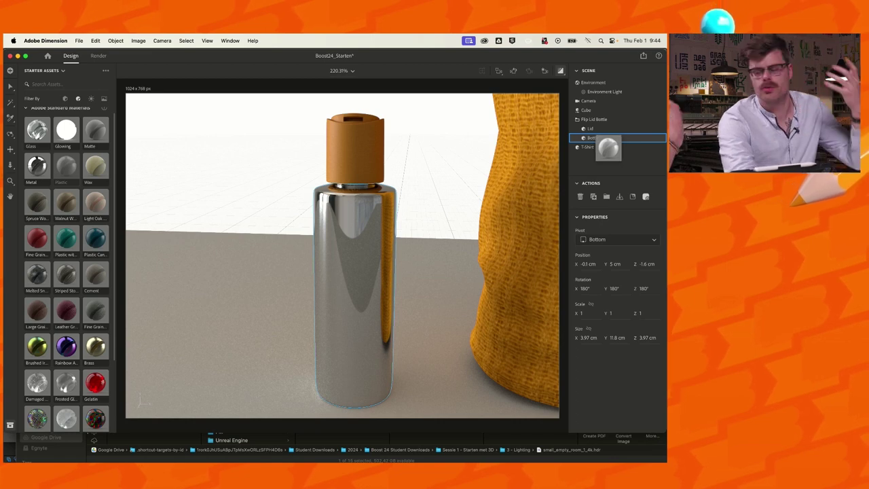
{"action": "left_click_drag", "start_coordinate": [607, 148], "coordinate": [606, 150]}
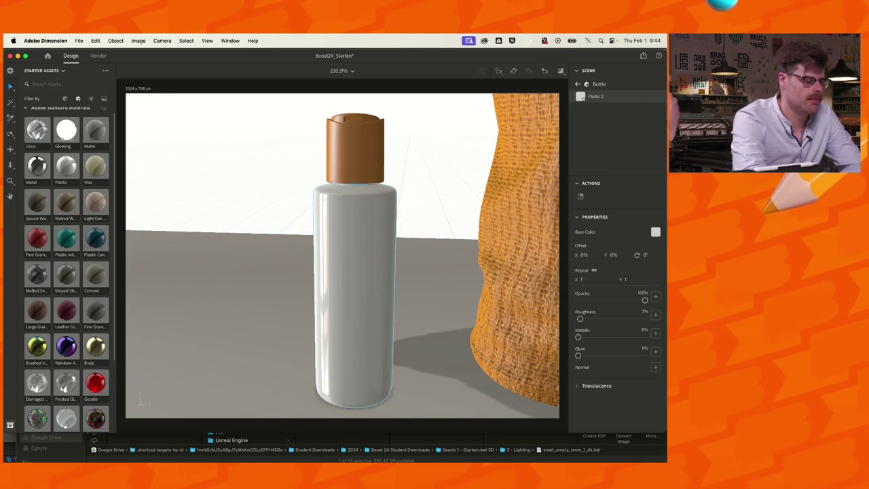
{"action": "left_click", "coordinate": [656, 232]}
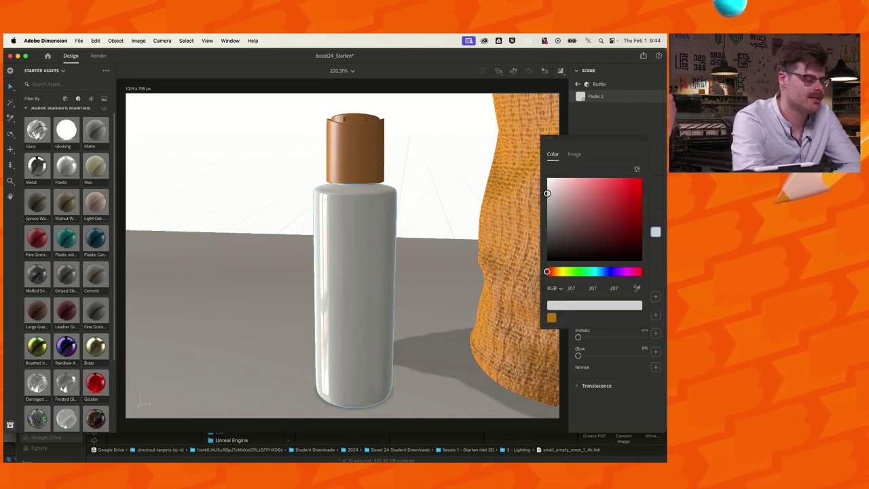
{"action": "left_click_drag", "start_coordinate": [547, 193], "coordinate": [546, 243]}
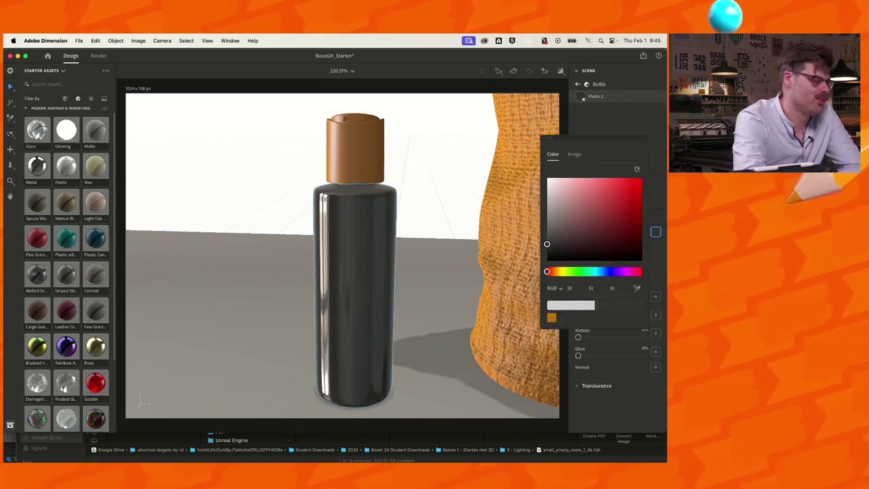
{"action": "key", "text": "Escape"}
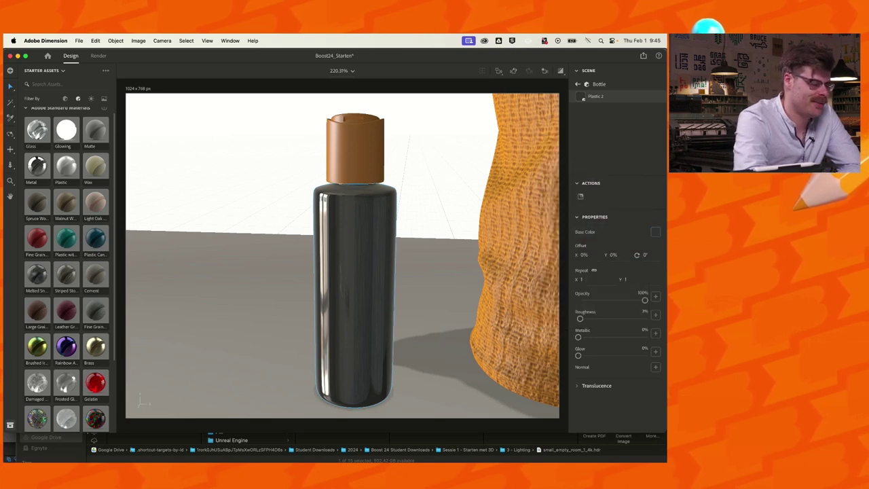
Raise the Bottle material's Roughness to about 58% and check the bottle beside the T-shirt
{"action": "left_click_drag", "start_coordinate": [585, 319], "coordinate": [617, 318]}
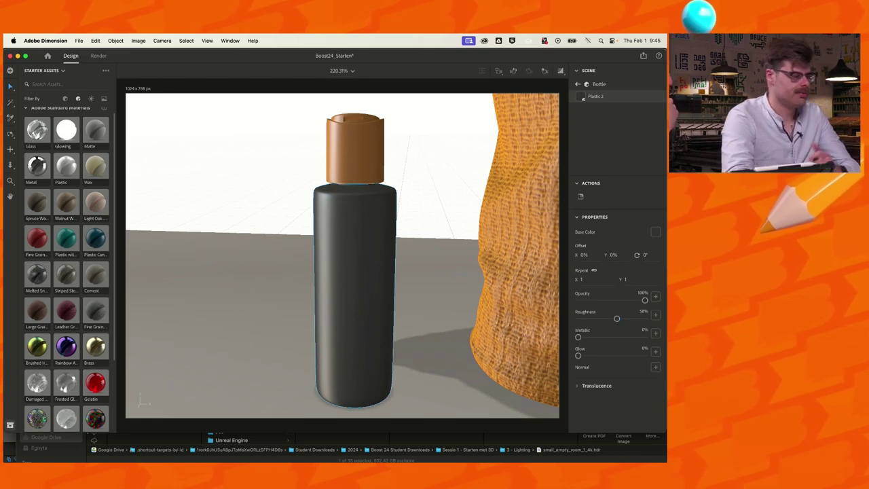
{"action": "scroll", "coordinate": [342, 255], "scroll_direction": "down", "scroll_amount": 5}
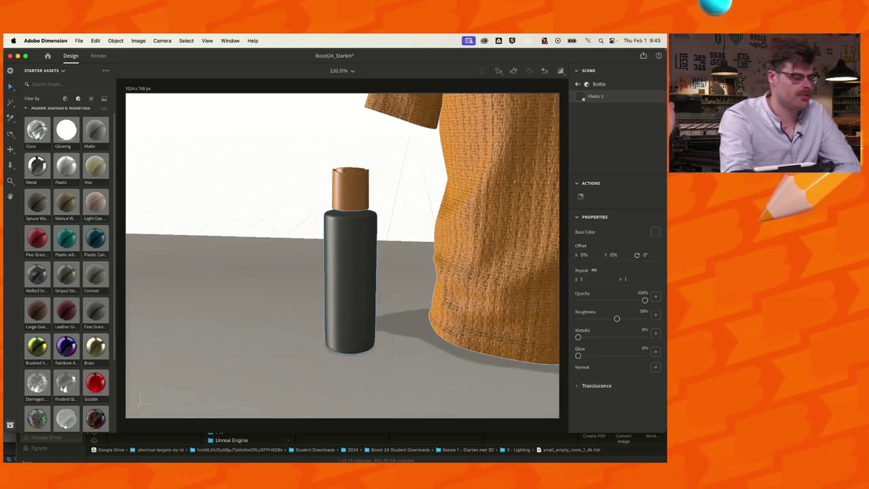
{"action": "scroll", "coordinate": [348, 258], "scroll_direction": "up", "scroll_amount": 4}
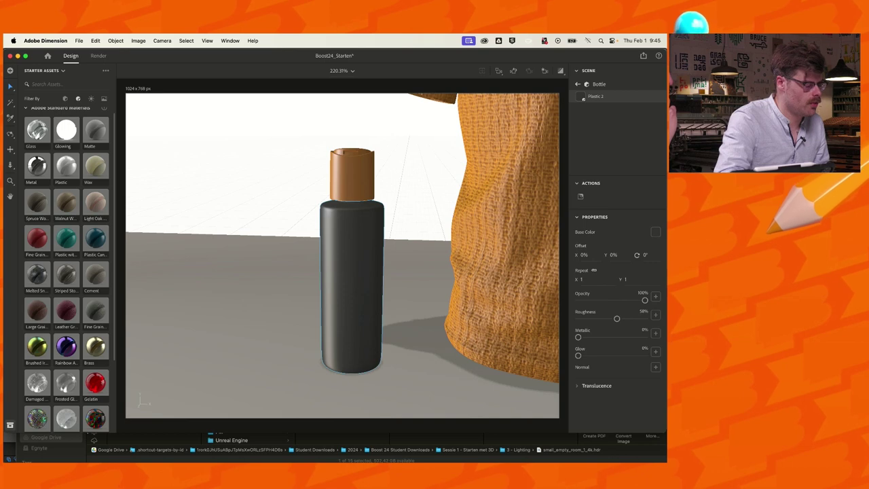
Switch to Finder, open Ramen_Gorilla_Branding.ai from the 1 - Design folder in Illustrator, and close its duplicate window
{"action": "key", "text": "super+Tab"}
{"action": "key", "text": "Left"}
{"action": "key", "text": "Up"}
{"action": "key", "text": "Up"}
{"action": "key", "text": "Right"}
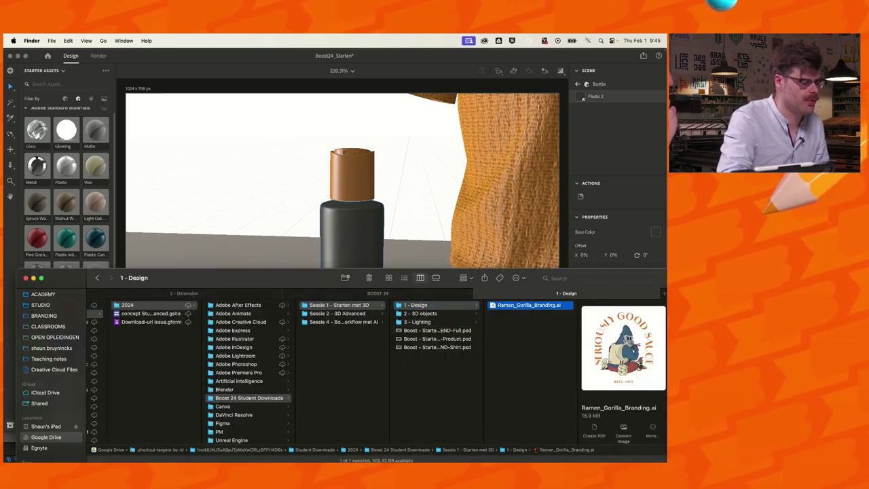
{"action": "key", "text": "super+Down"}
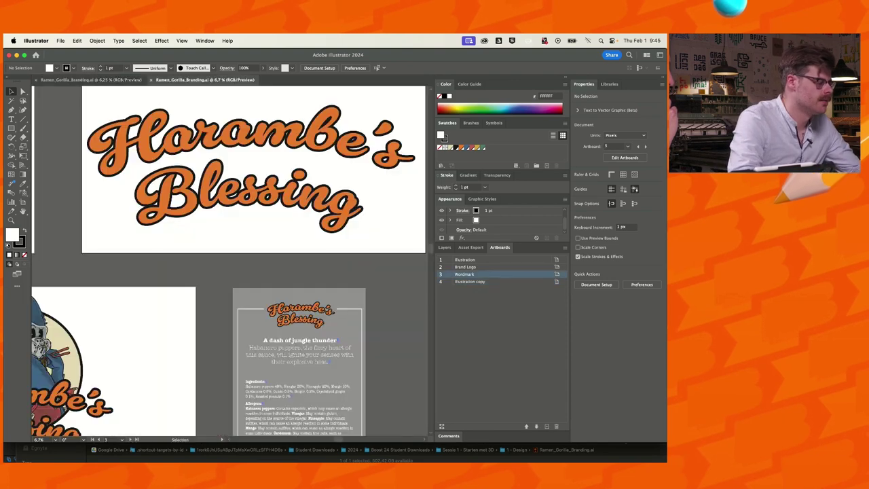
{"action": "key", "text": "super+w"}
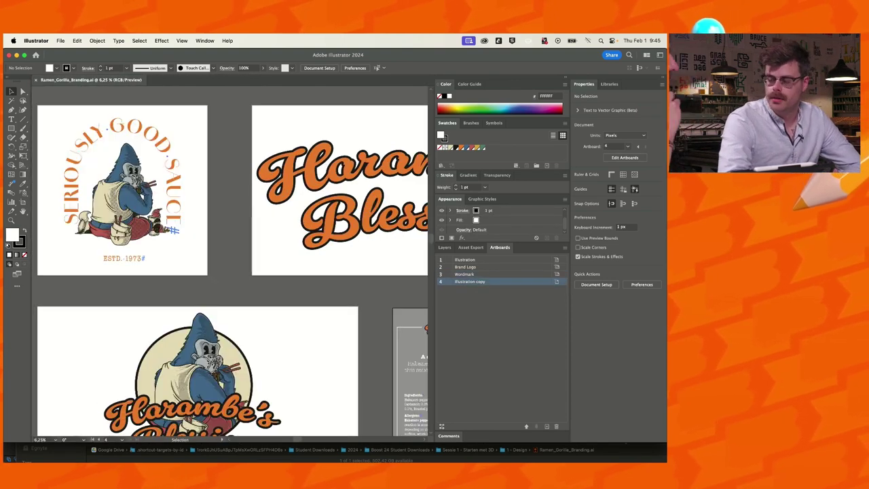
{"action": "scroll", "coordinate": [230, 270], "scroll_direction": "right", "scroll_amount": 4}
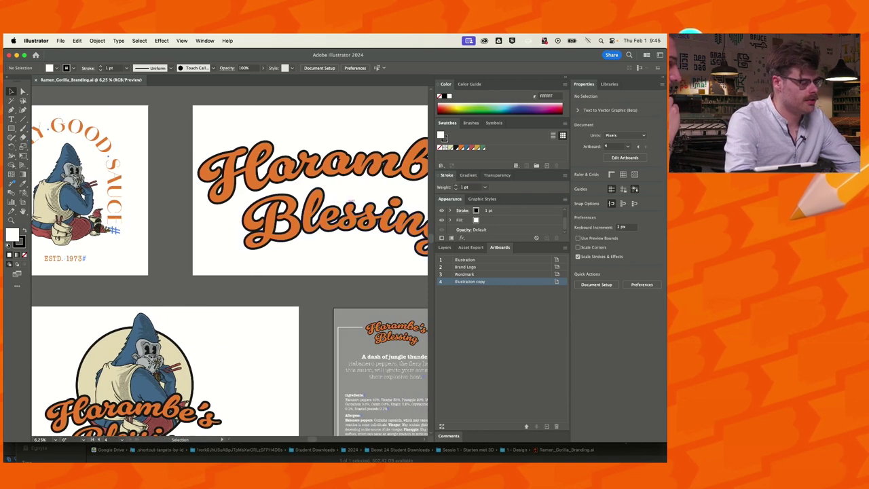
Examine the branding file's artboards: the gorilla illustration, the wordmark, the brand logo and the ingredients label
{"action": "scroll", "coordinate": [230, 270], "scroll_direction": "right", "scroll_amount": 2}
{"action": "scroll", "coordinate": [229, 270], "scroll_direction": "left", "scroll_amount": 5}
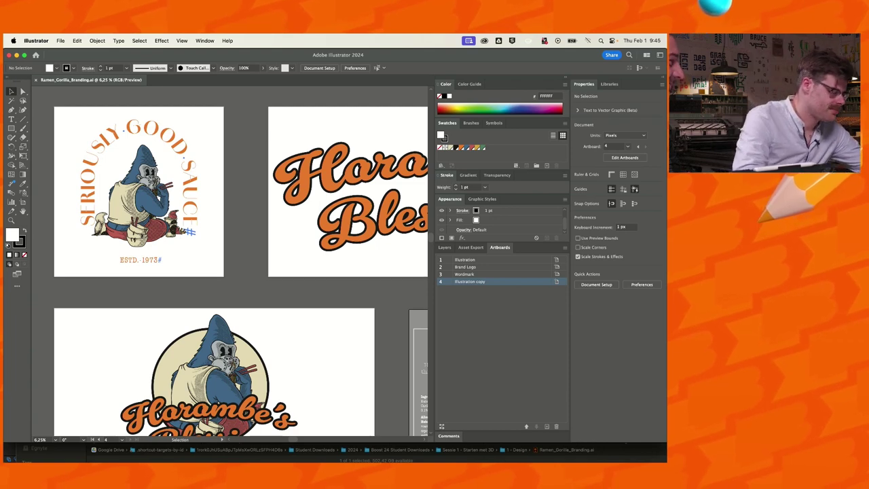
{"action": "scroll", "coordinate": [244, 261], "scroll_direction": "down", "scroll_amount": 3}
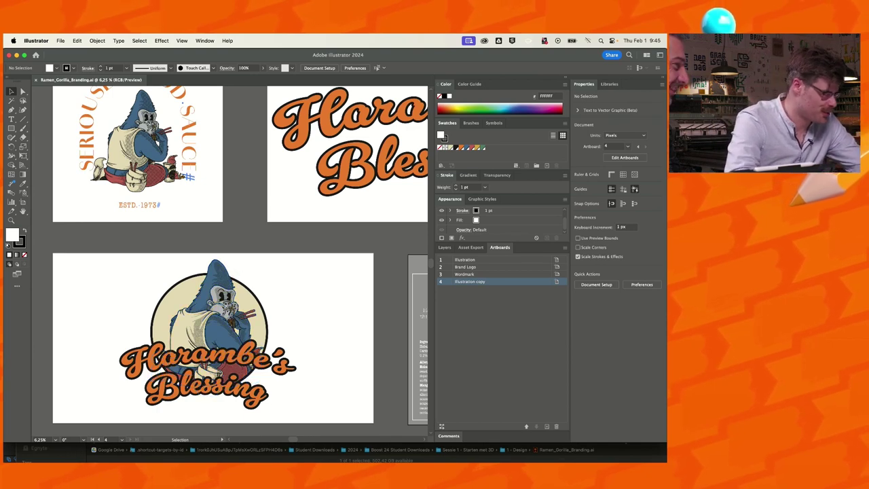
{"action": "scroll", "coordinate": [243, 261], "scroll_direction": "up", "scroll_amount": 3}
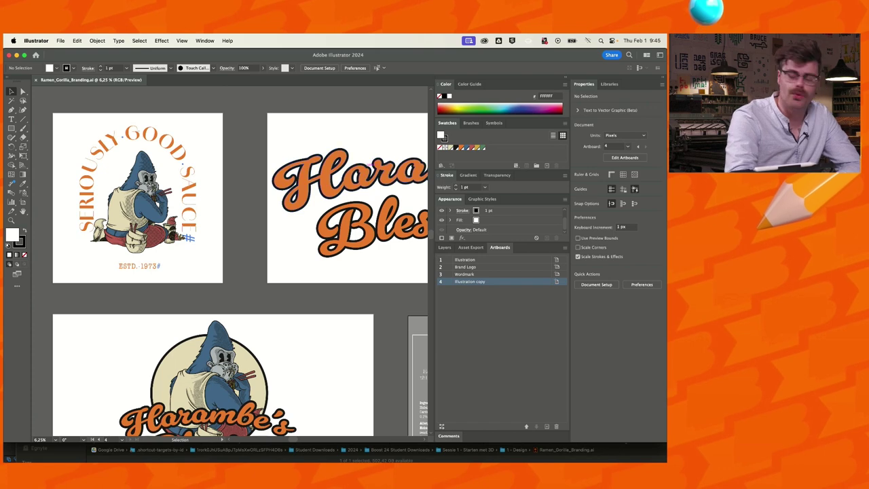
{"action": "scroll", "coordinate": [370, 166], "scroll_direction": "down", "scroll_amount": 3}
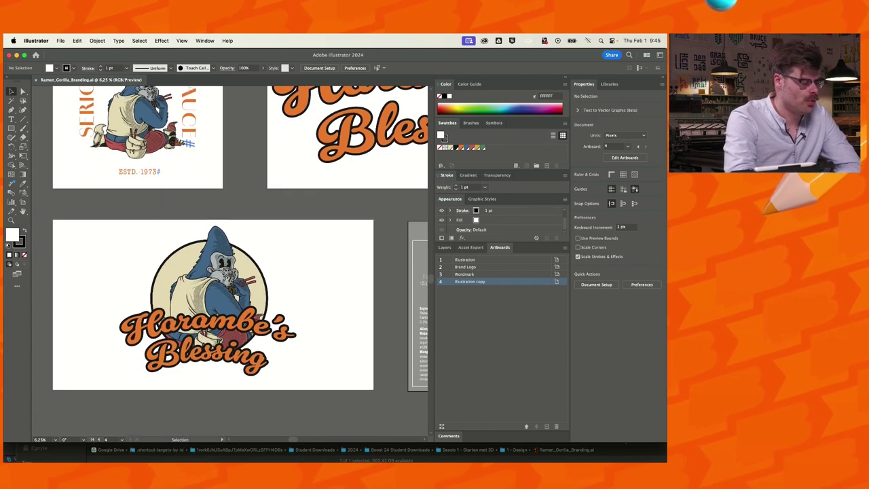
{"action": "scroll", "coordinate": [231, 258], "scroll_direction": "right", "scroll_amount": 3}
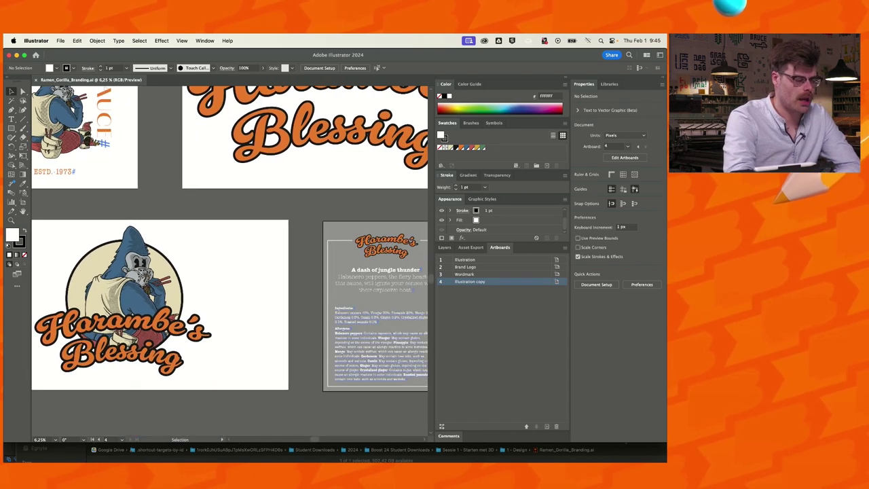
{"action": "scroll", "coordinate": [230, 258], "scroll_direction": "up", "scroll_amount": 2}
{"action": "scroll", "coordinate": [231, 258], "scroll_direction": "left", "scroll_amount": 1}
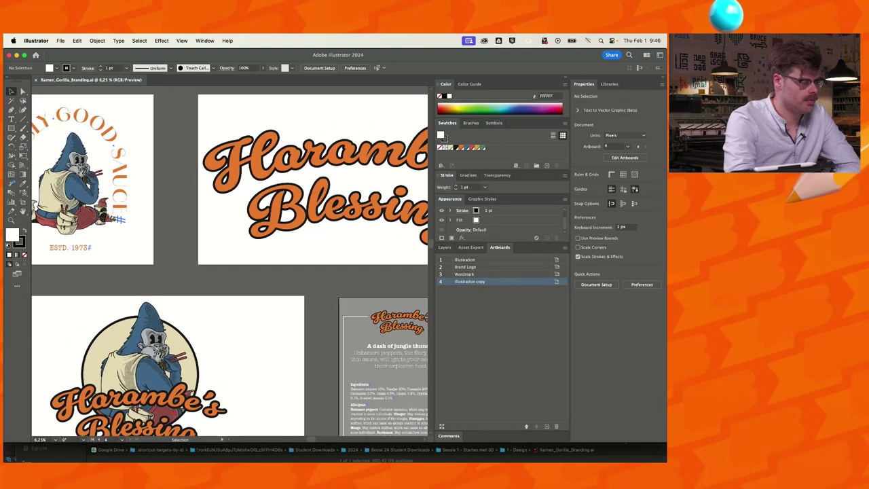
{"action": "left_click", "coordinate": [103, 178]}
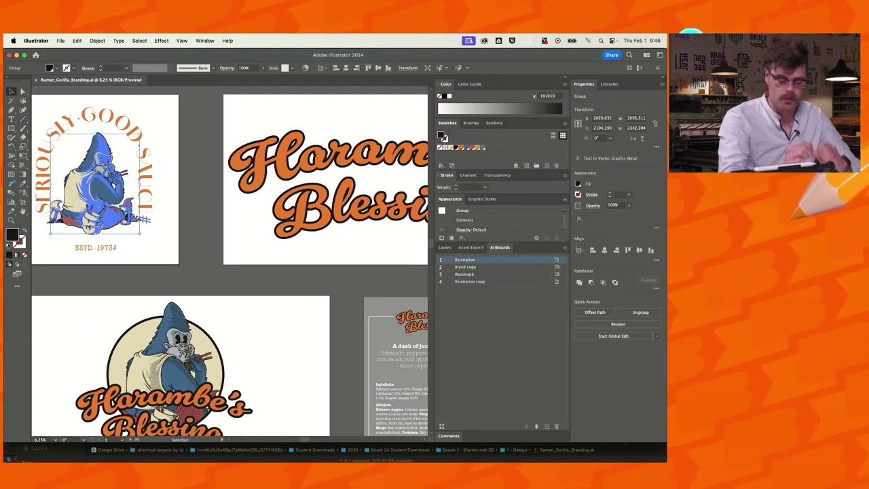
Switch to Dimension, select the Bottle part of the Flip Lid Bottle, and set the camera to the Front view
{"action": "key", "text": "super+Tab"}
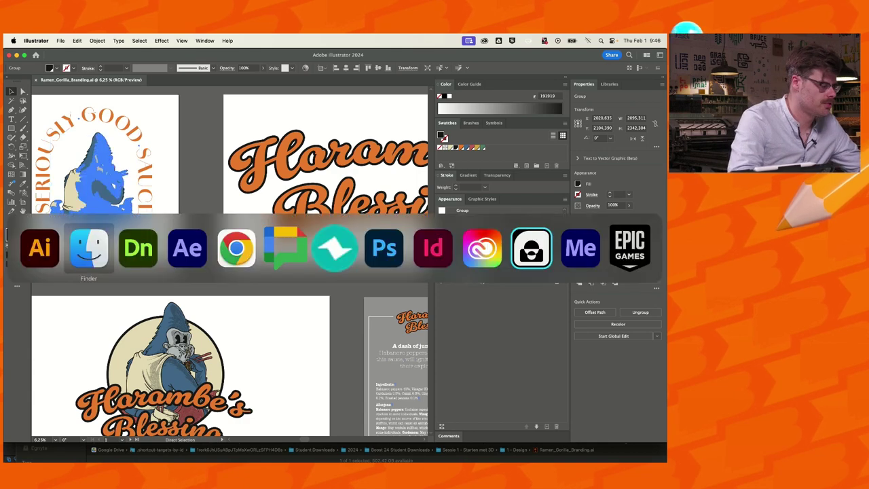
{"action": "left_click", "coordinate": [372, 311]}
{"action": "right_click_drag", "start_coordinate": [372, 311], "coordinate": [348, 268]}
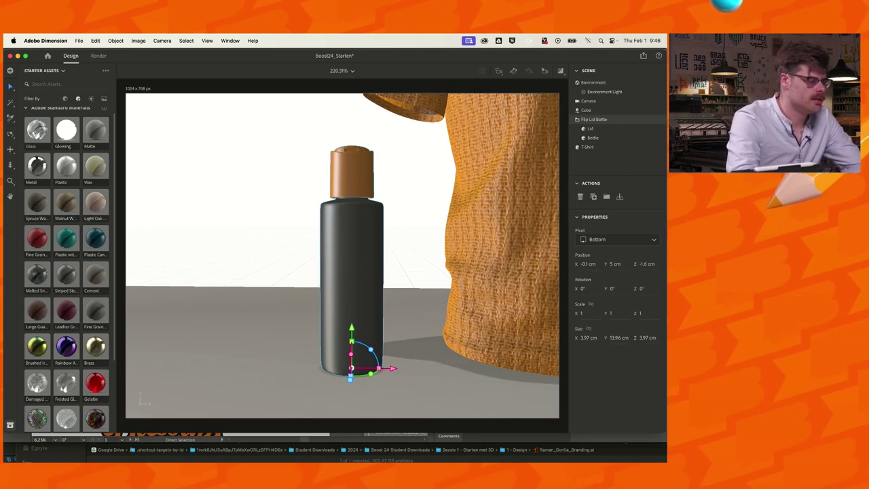
{"action": "left_click", "coordinate": [593, 138]}
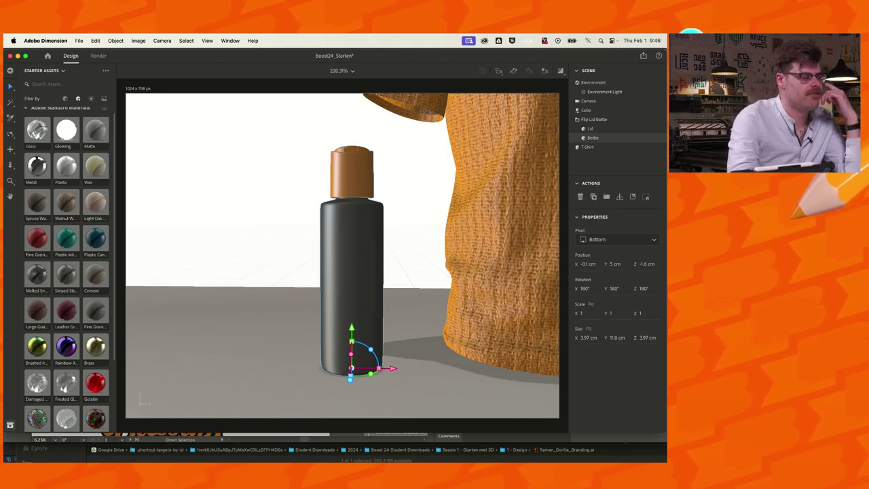
{"action": "left_click", "coordinate": [162, 40]}
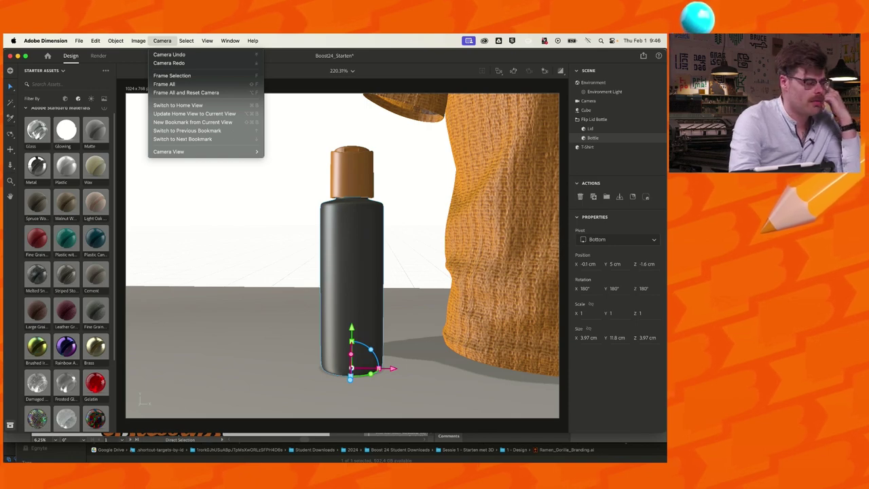
{"action": "mouse_move", "coordinate": [204, 152]}
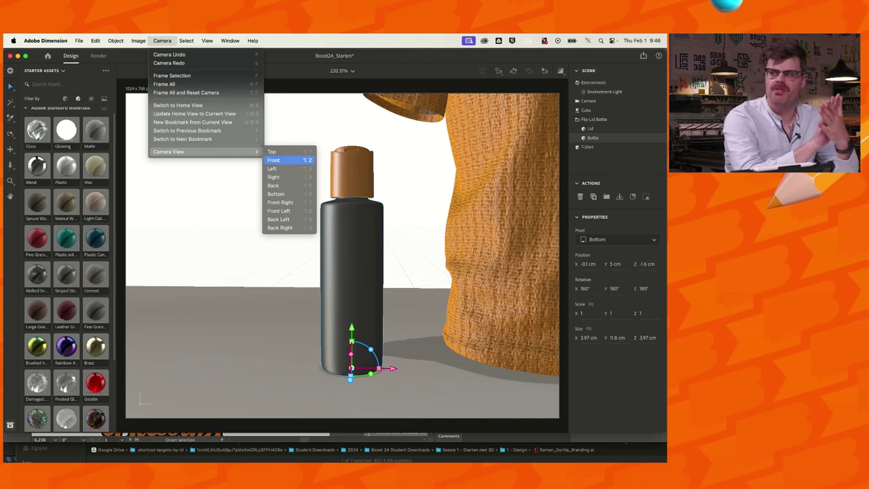
{"action": "left_click", "coordinate": [285, 161]}
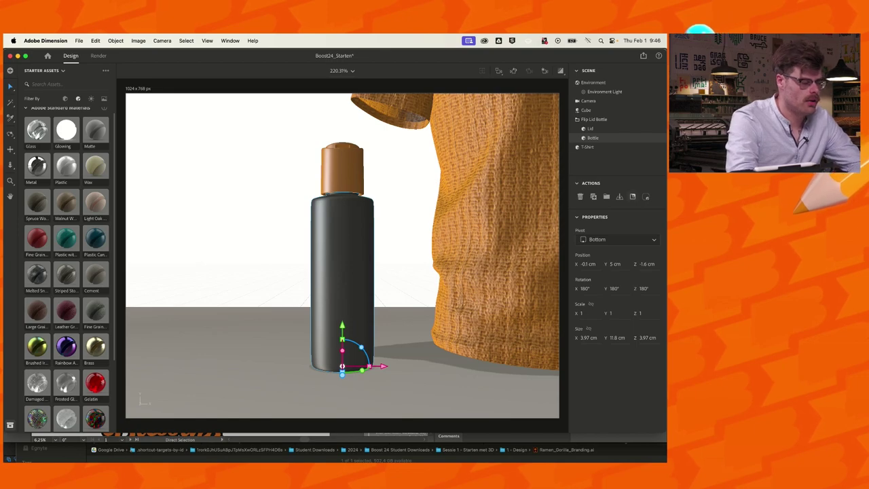
Place Ramen_Gorilla_Branding.ai from the 1 - Design folder as a graphic on the front of the bottle
{"action": "left_click", "coordinate": [632, 196]}
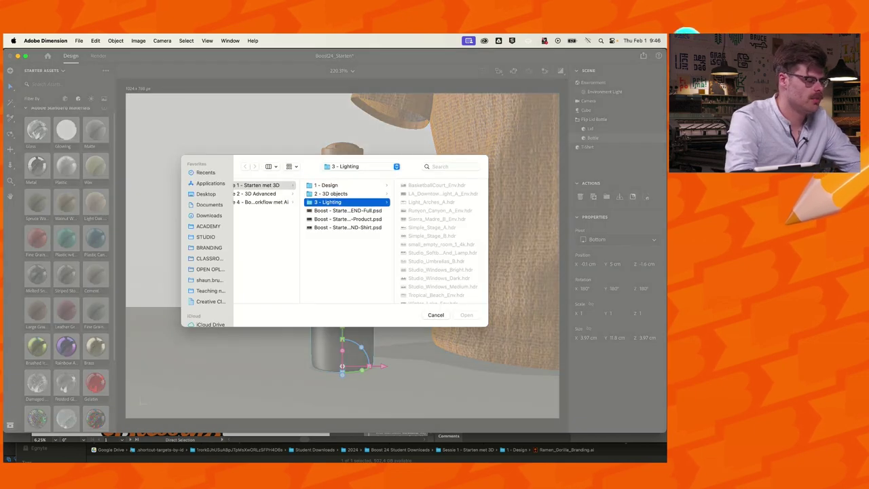
{"action": "left_click", "coordinate": [345, 185]}
{"action": "left_click", "coordinate": [438, 184]}
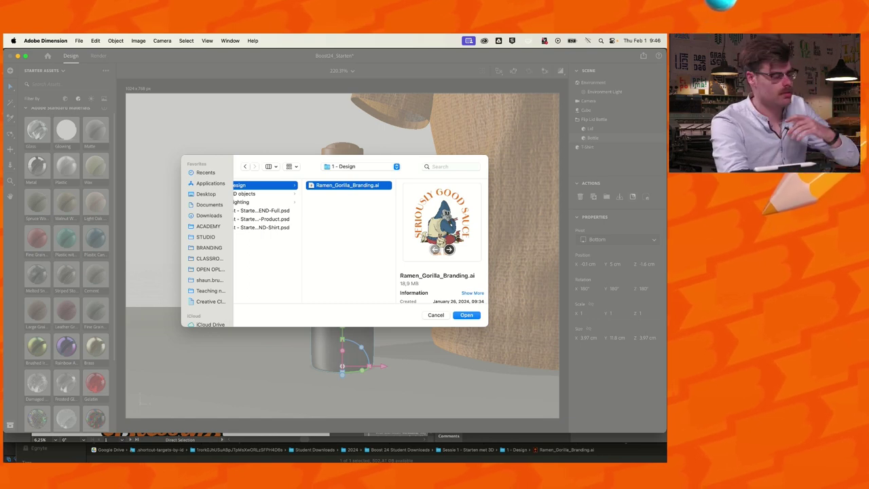
{"action": "key", "text": "Return"}
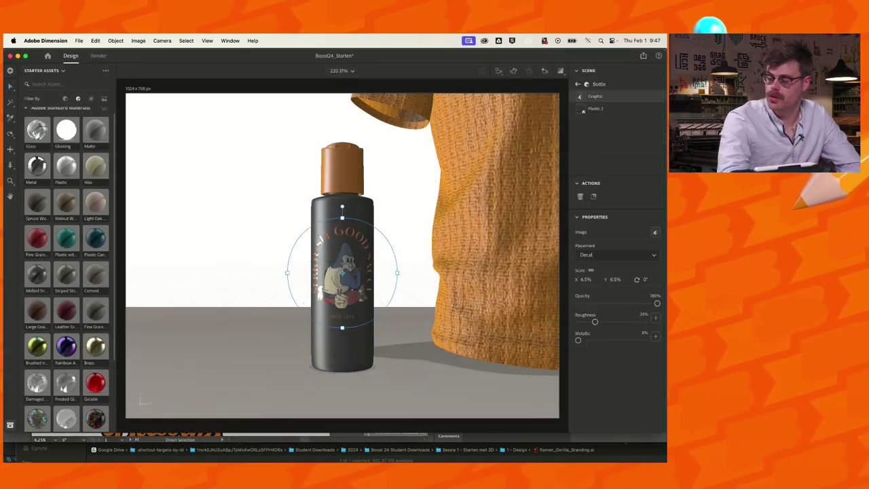
Move the gorilla decal slightly lower on the bottle, then try rotating it about 8° and undo the rotation
{"action": "mouse_move", "coordinate": [342, 273]}
{"action": "right_mouse_down"}
{"action": "mouse_move", "coordinate": [380, 298]}
{"action": "mouse_move", "coordinate": [462, 299]}
{"action": "mouse_move", "coordinate": [346, 289]}
{"action": "mouse_move", "coordinate": [272, 299]}
{"action": "mouse_move", "coordinate": [336, 281]}
{"action": "mouse_move", "coordinate": [340, 266]}
{"action": "right_mouse_up"}
{"action": "left_click_drag", "start_coordinate": [340, 278], "coordinate": [340, 288]}
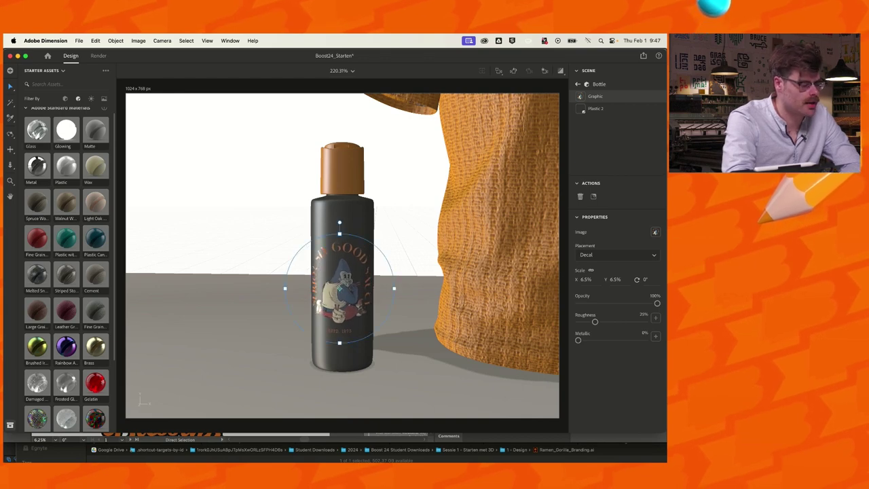
{"action": "mouse_move", "coordinate": [339, 223]}
{"action": "left_mouse_down"}
{"action": "mouse_move", "coordinate": [380, 237]}
{"action": "mouse_move", "coordinate": [349, 223]}
{"action": "left_mouse_up"}
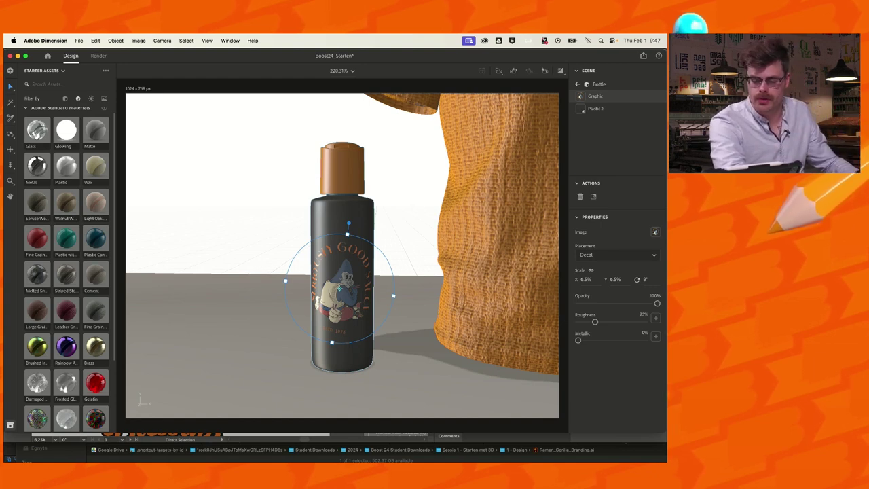
{"action": "key", "text": "super+z"}
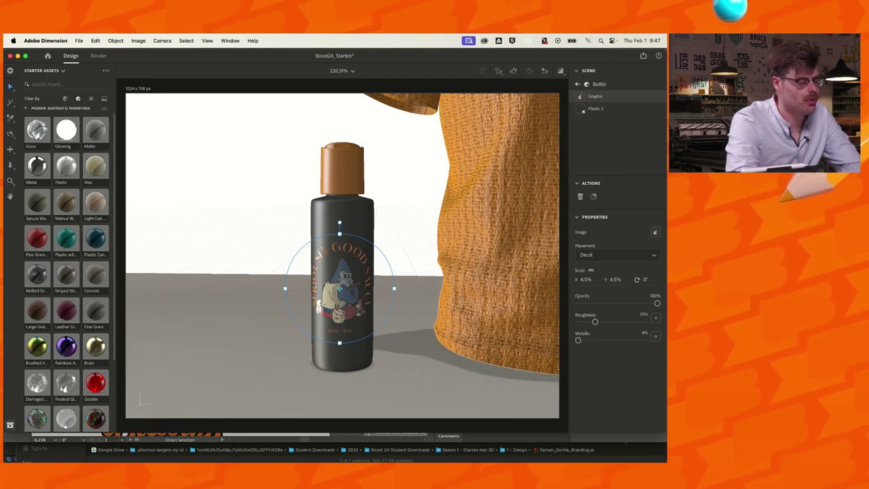
Try the gorilla decal's Roughness at 0% and about 86%, then set Roughness to about 10% and Metallic to about 51%
{"action": "scroll", "coordinate": [342, 244], "scroll_direction": "up", "scroll_amount": 5}
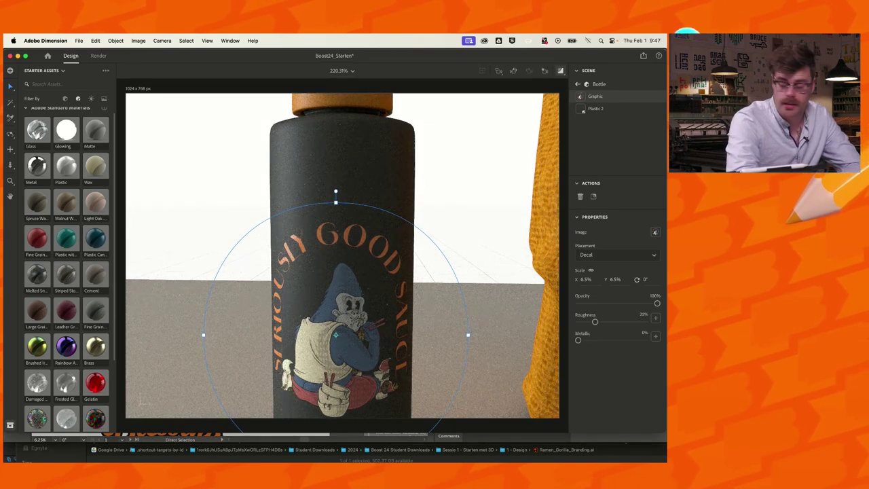
{"action": "left_click_drag", "start_coordinate": [595, 321], "coordinate": [578, 321]}
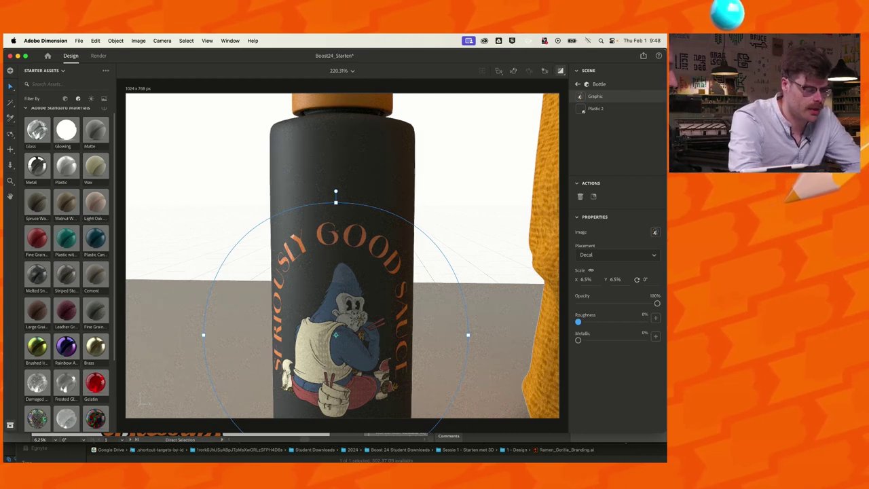
{"action": "left_click_drag", "start_coordinate": [578, 321], "coordinate": [635, 321]}
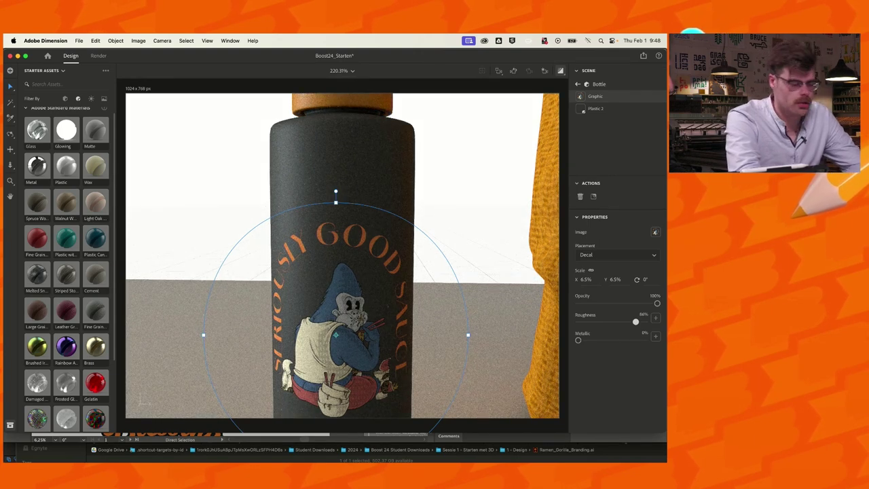
{"action": "left_click_drag", "start_coordinate": [635, 322], "coordinate": [612, 340]}
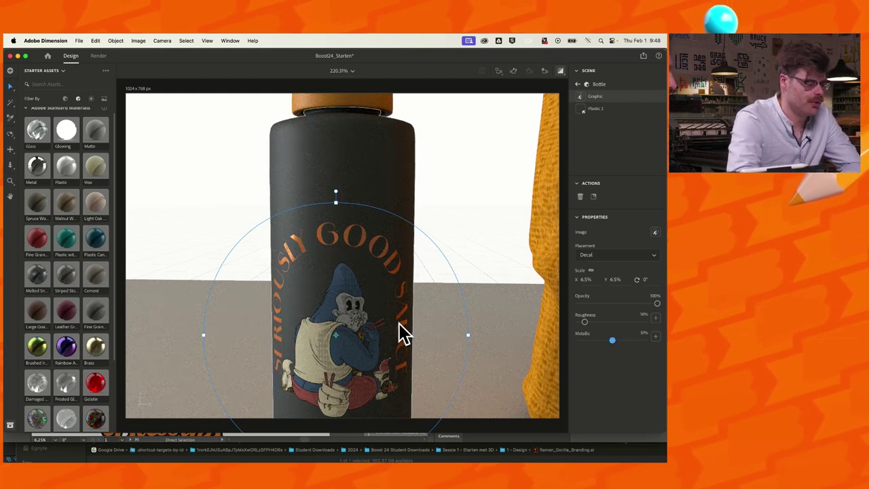
{"action": "scroll", "coordinate": [402, 334], "scroll_direction": "down", "scroll_amount": 3}
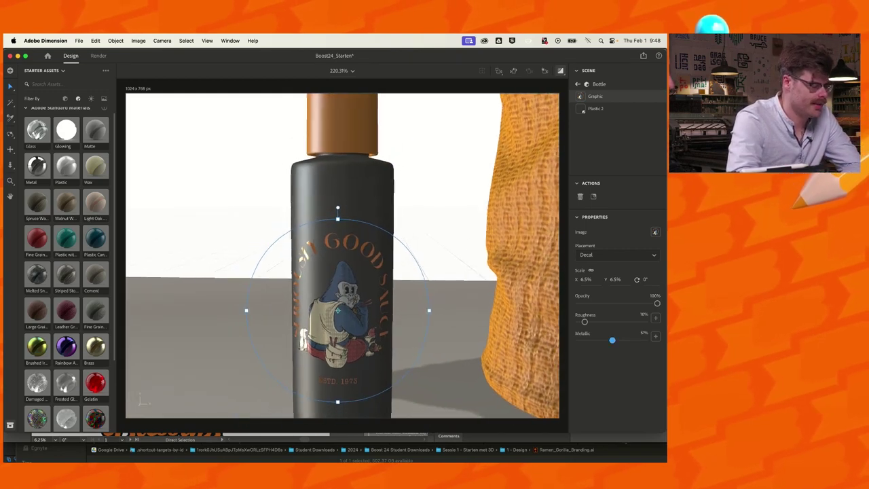
{"action": "scroll", "coordinate": [342, 255], "scroll_direction": "down", "scroll_amount": 1}
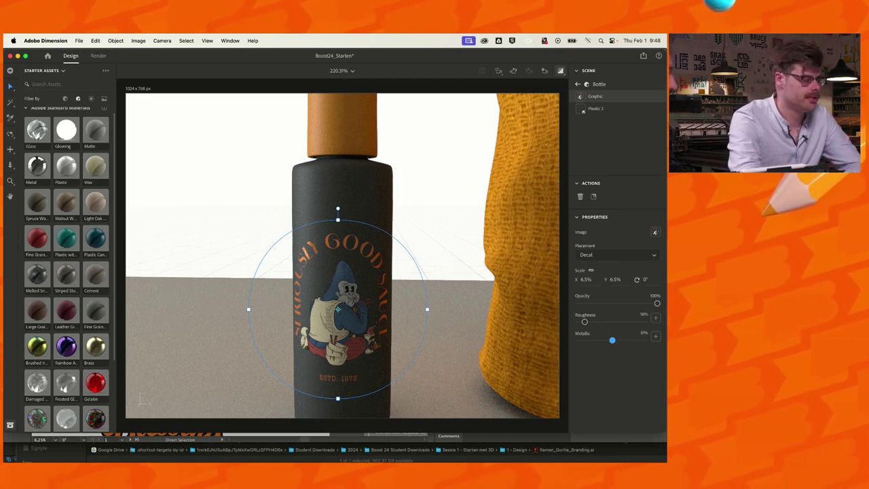
Set the camera to the Back view and place Ramen_Gorilla_Branding.ai as a second graphic on the bottle
{"action": "left_click", "coordinate": [162, 40]}
{"action": "mouse_move", "coordinate": [204, 152]}
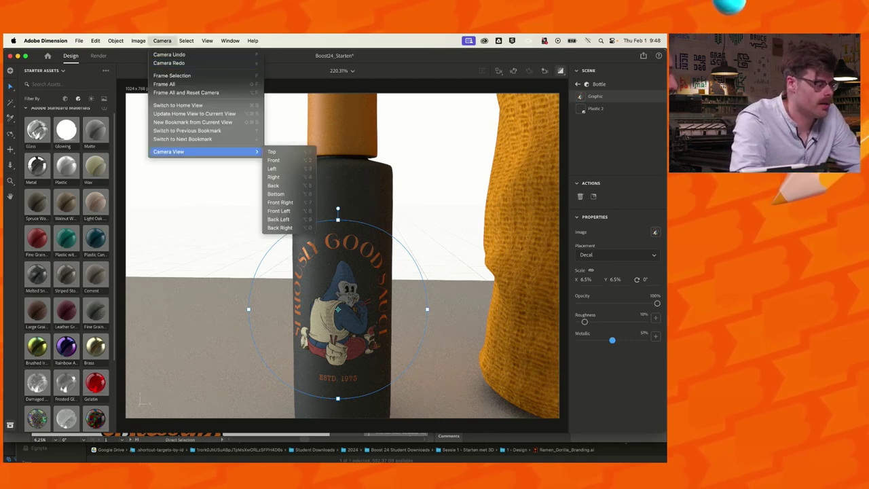
{"action": "left_click", "coordinate": [274, 186]}
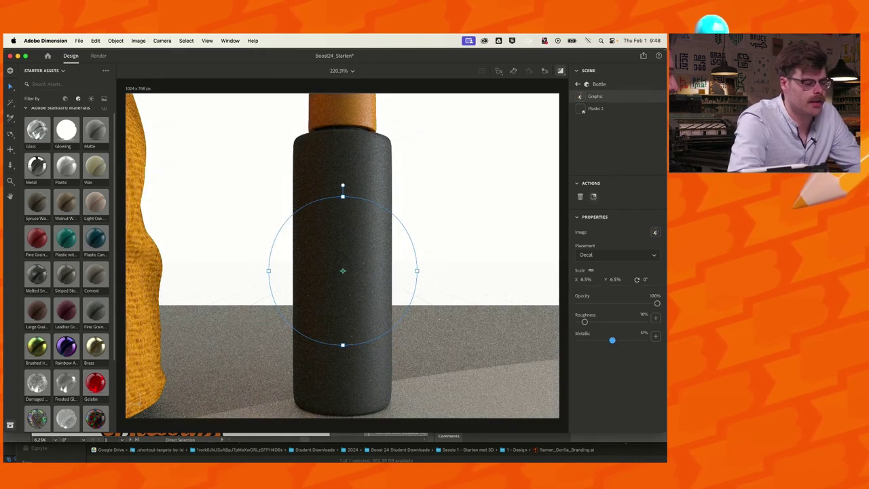
{"action": "left_click", "coordinate": [593, 196]}
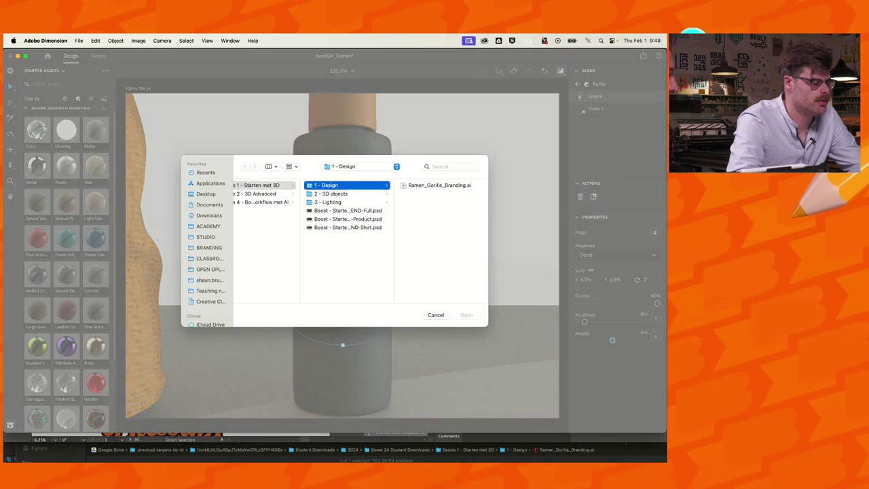
{"action": "left_click", "coordinate": [440, 185]}
{"action": "key", "text": "Return"}
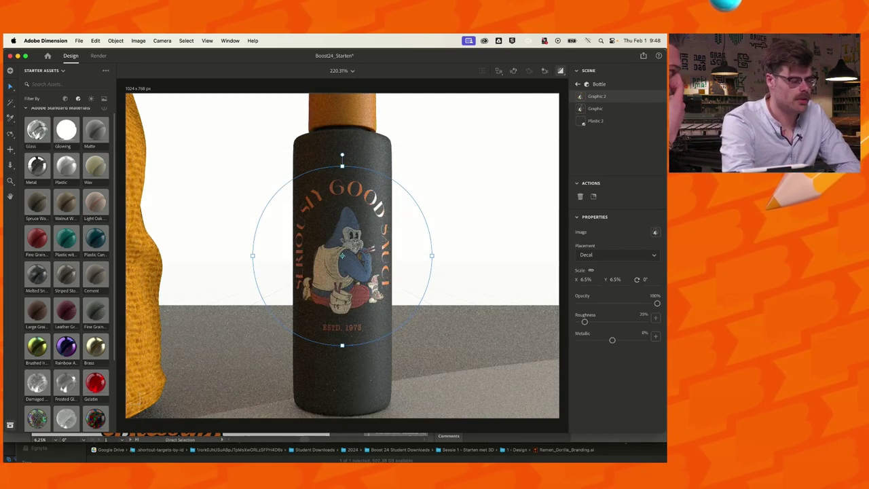
Change the back graphic's image to Artboard 4 of the branding file and close the image settings
{"action": "left_click", "coordinate": [655, 231]}
{"action": "left_click", "coordinate": [607, 285]}
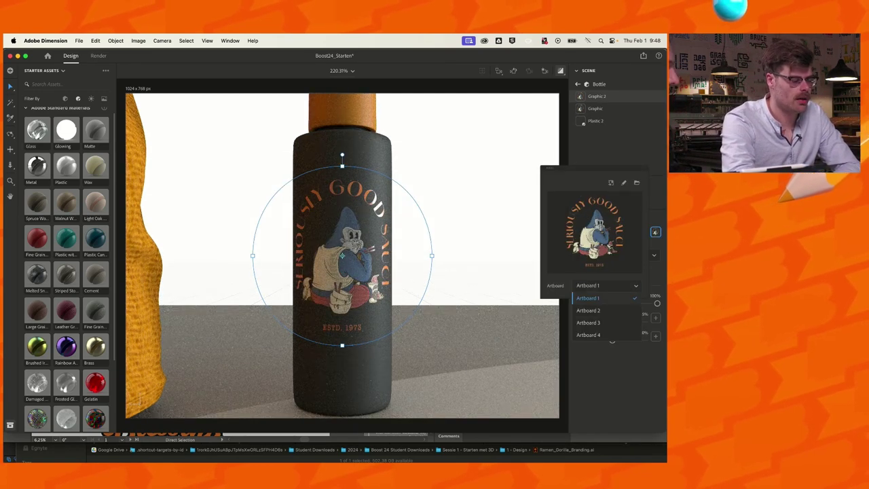
{"action": "left_click", "coordinate": [588, 334]}
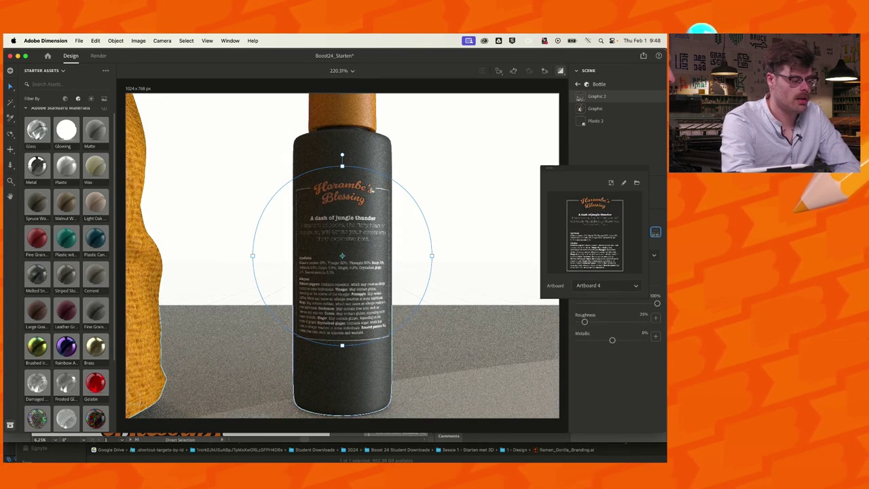
{"action": "key", "text": "Escape"}
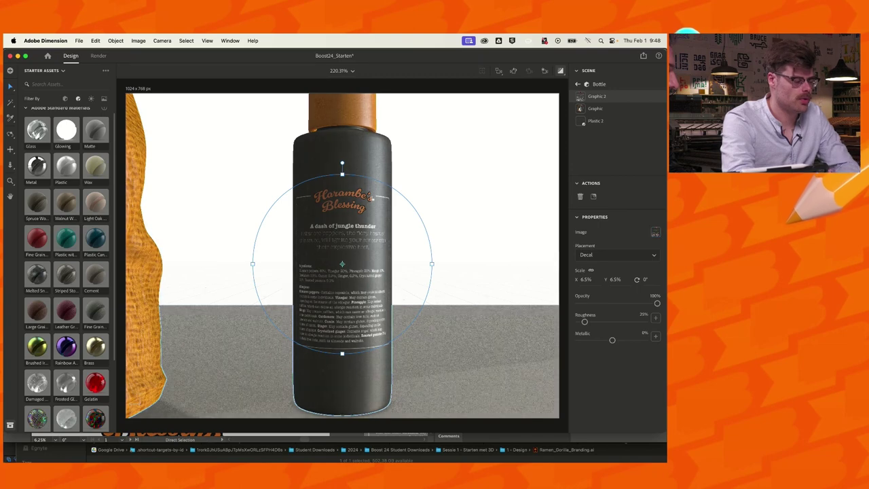
Scale the text label decal on the back of the bottle down to about 5.9%
{"action": "left_click_drag", "start_coordinate": [432, 263], "coordinate": [424, 263]}
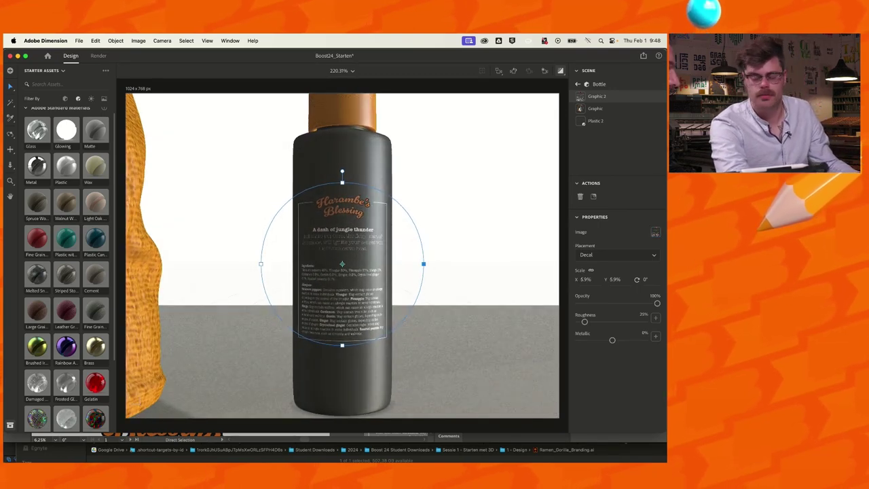
{"action": "mouse_move", "coordinate": [434, 272]}
{"action": "right_mouse_down"}
{"action": "mouse_move", "coordinate": [407, 292]}
{"action": "mouse_move", "coordinate": [339, 296]}
{"action": "mouse_move", "coordinate": [272, 275]}
{"action": "mouse_move", "coordinate": [340, 285]}
{"action": "mouse_move", "coordinate": [434, 272]}
{"action": "right_mouse_up"}
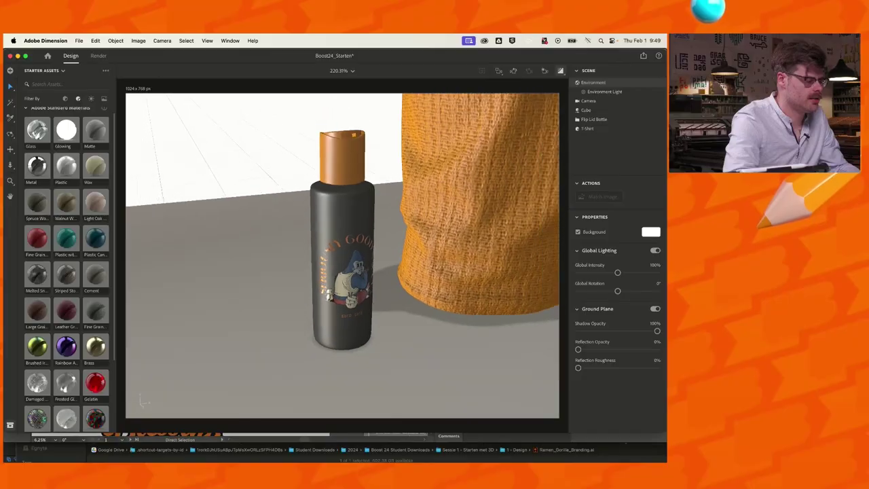
Place the graphic Ramen_Gorilla_Branding.ai from the 1 - Design folder on the T-shirt model
{"action": "mouse_move", "coordinate": [434, 224]}
{"action": "right_mouse_down"}
{"action": "mouse_move", "coordinate": [476, 258]}
{"action": "mouse_move", "coordinate": [422, 216]}
{"action": "right_mouse_up"}
{"action": "key", "text": "2"}
{"action": "left_click_drag", "start_coordinate": [462, 152], "coordinate": [380, 237]}
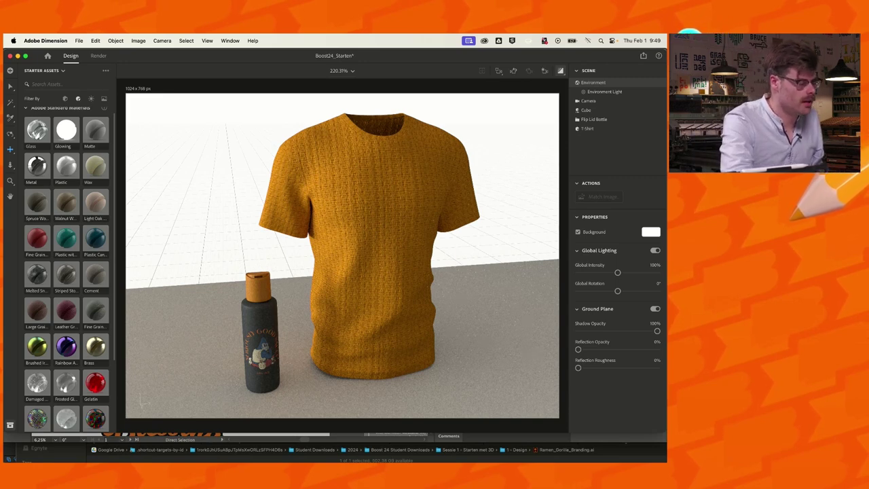
{"action": "key", "text": "v"}
{"action": "left_click", "coordinate": [372, 244]}
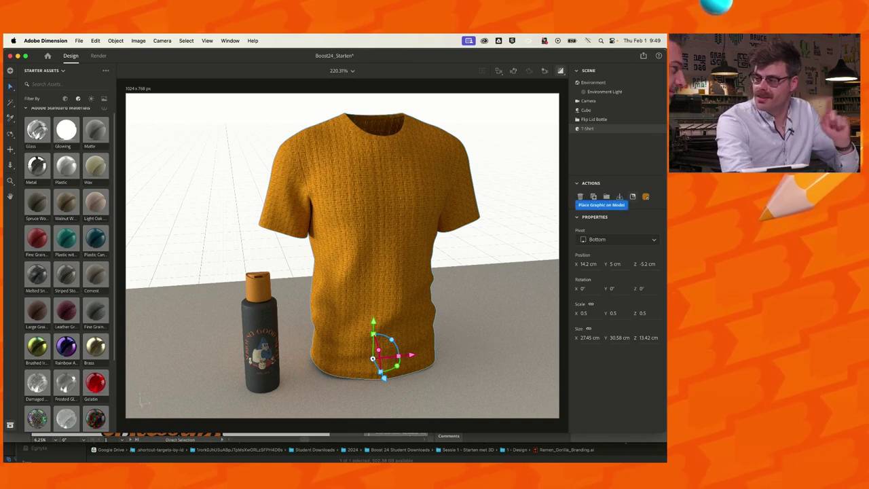
{"action": "left_click", "coordinate": [593, 196]}
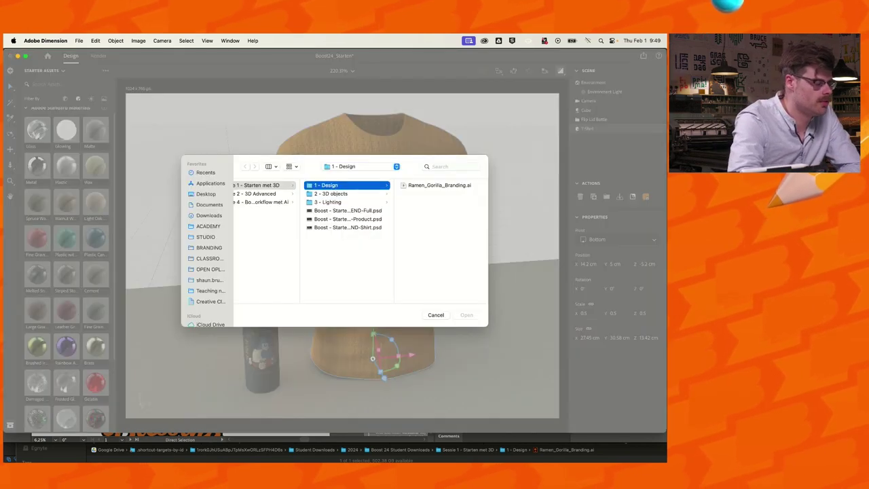
{"action": "left_click", "coordinate": [439, 184]}
{"action": "key", "text": "Return"}
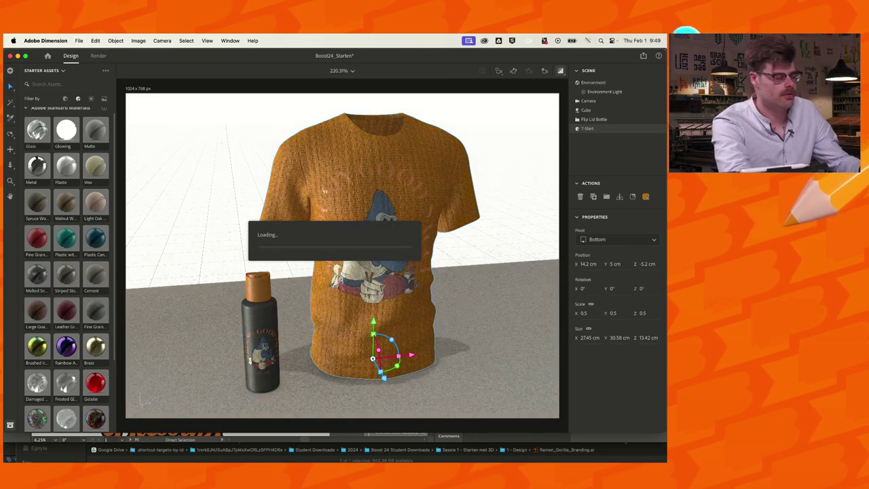
Scale the gorilla decal on the T-shirt to about 38.5% and centre it on the chest
{"action": "right_click_drag", "start_coordinate": [326, 191], "coordinate": [318, 182]}
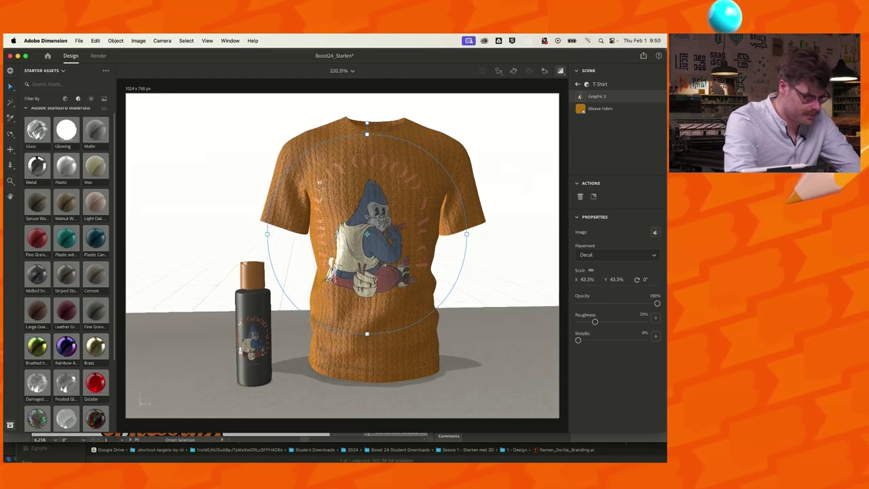
{"action": "left_click_drag", "start_coordinate": [466, 234], "coordinate": [455, 234]}
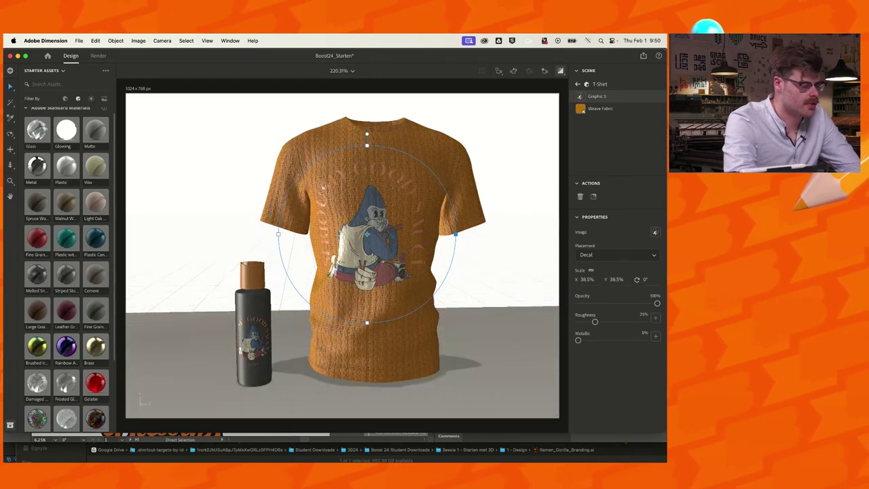
{"action": "left_click_drag", "start_coordinate": [367, 234], "coordinate": [375, 241]}
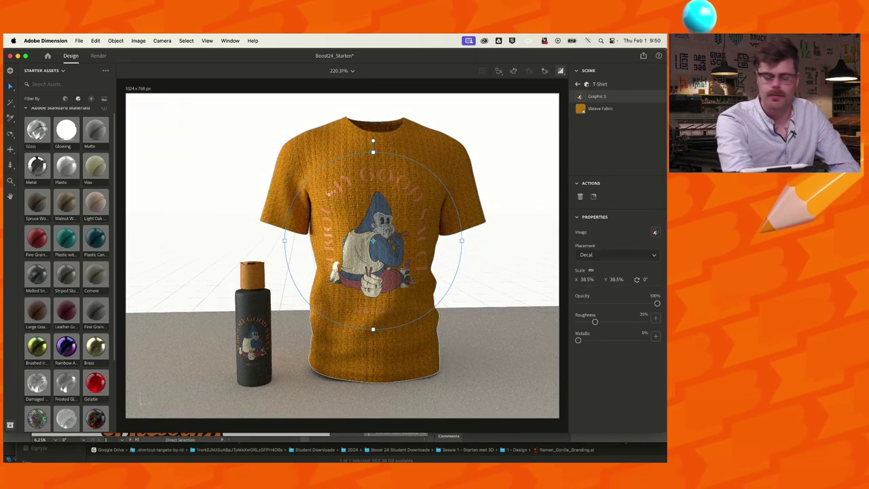
Change the colour of the T-shirt's Weave Fabric material to black
{"action": "left_click", "coordinate": [600, 108]}
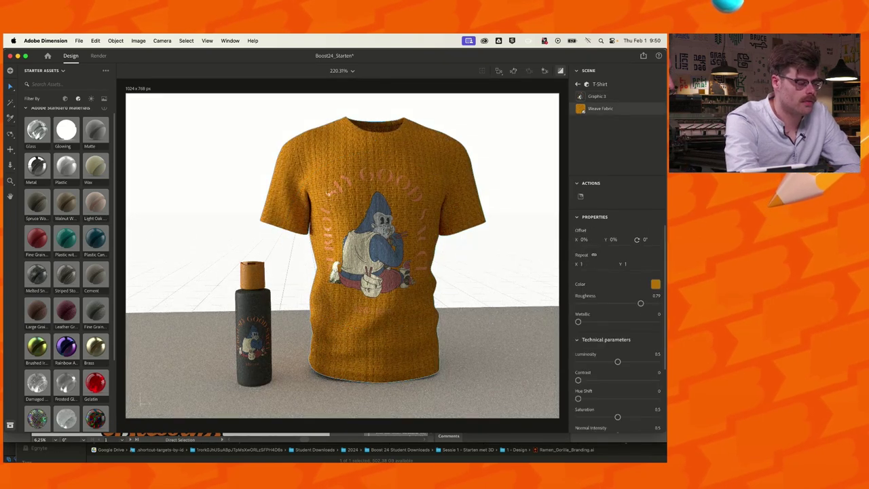
{"action": "left_click", "coordinate": [656, 283]}
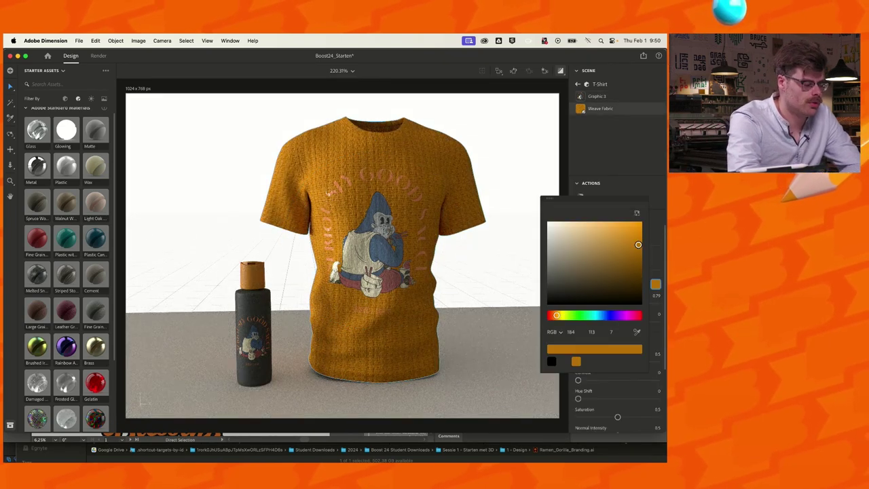
{"action": "left_click", "coordinate": [548, 303]}
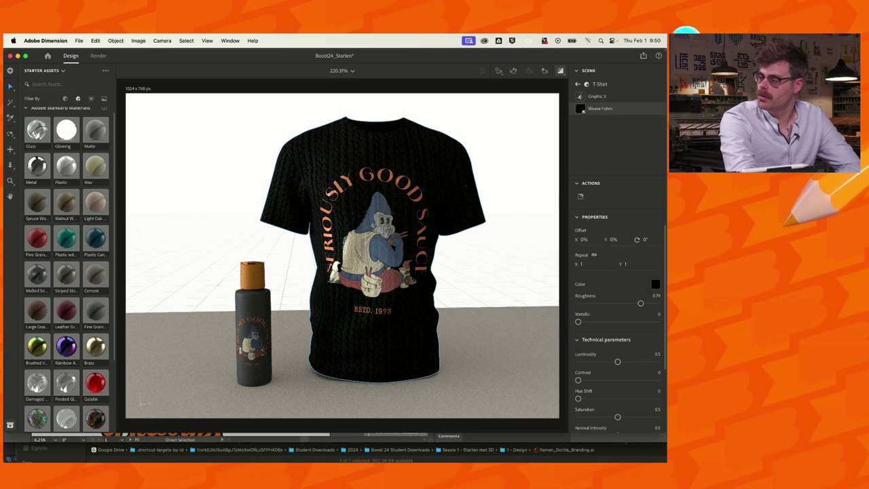
{"action": "mouse_move", "coordinate": [407, 258]}
{"action": "right_mouse_down"}
{"action": "mouse_move", "coordinate": [325, 299]}
{"action": "mouse_move", "coordinate": [271, 272]}
{"action": "mouse_move", "coordinate": [319, 279]}
{"action": "mouse_move", "coordinate": [428, 263]}
{"action": "right_mouse_up"}
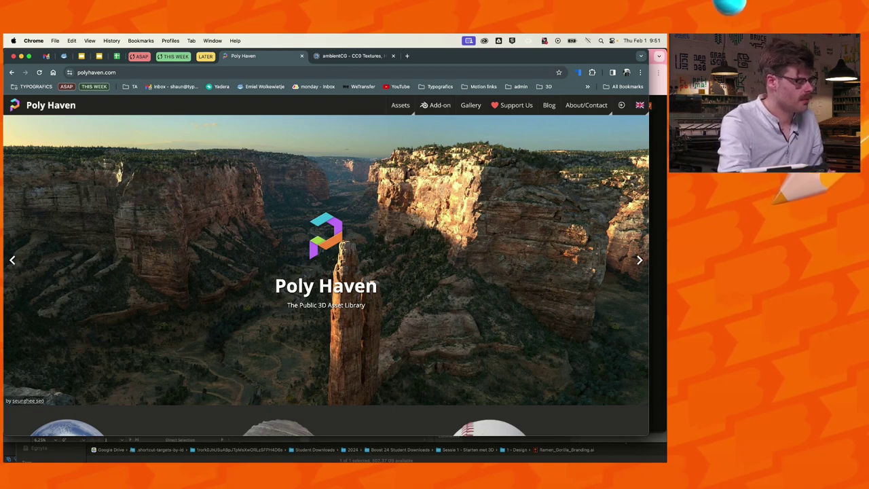
Switch to Chrome and browse the HDRI category in Poly Haven's asset library
{"action": "left_click", "coordinate": [410, 110]}
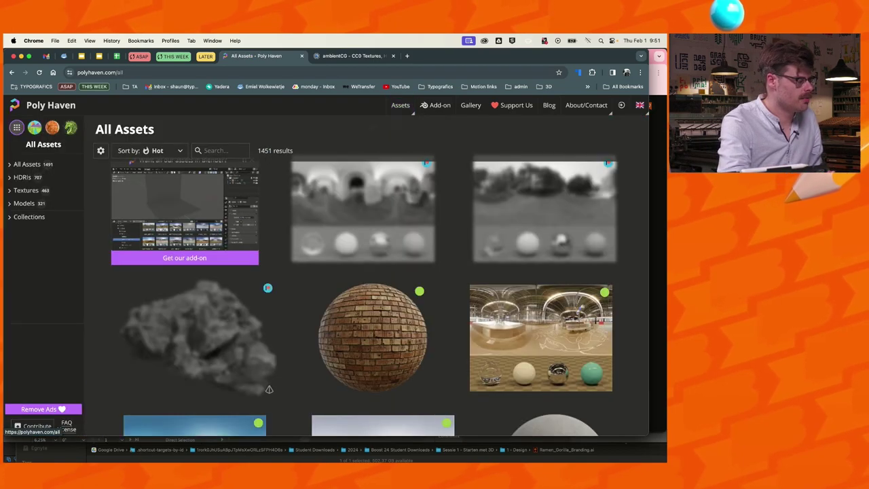
{"action": "left_click", "coordinate": [24, 175]}
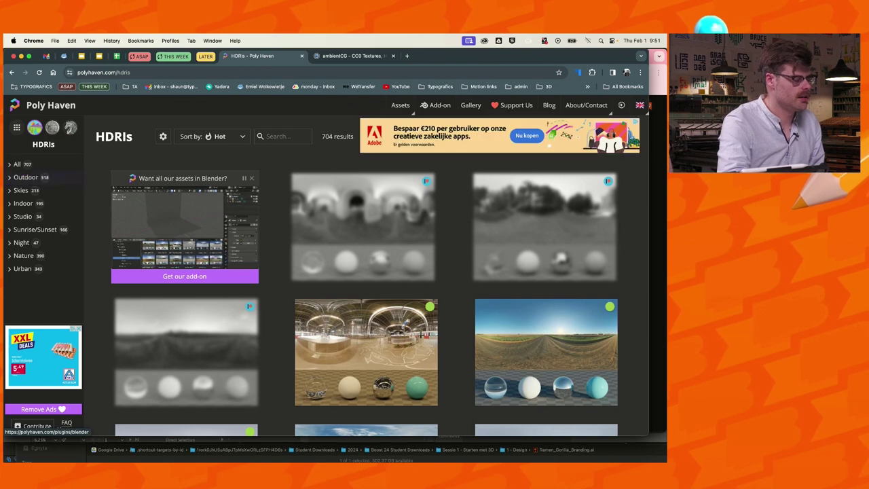
{"action": "scroll", "coordinate": [366, 285], "scroll_direction": "down", "scroll_amount": 5}
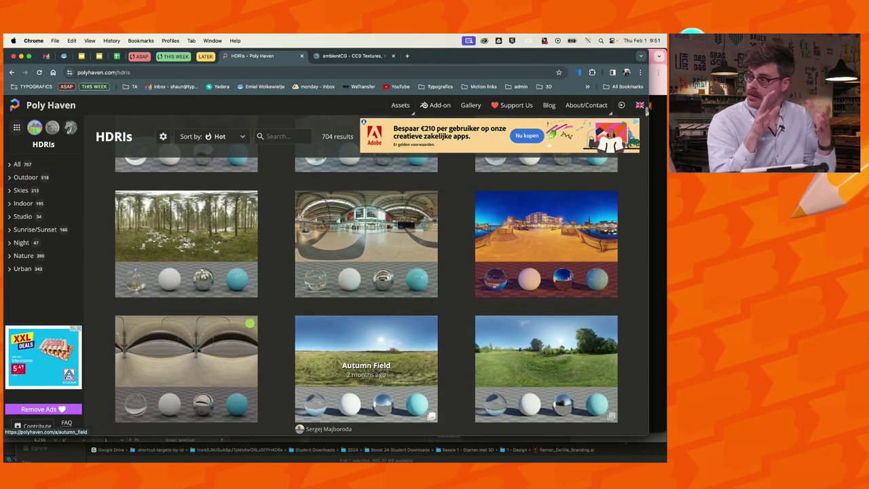
{"action": "scroll", "coordinate": [367, 340], "scroll_direction": "down", "scroll_amount": 2}
{"action": "scroll", "coordinate": [366, 298], "scroll_direction": "down", "scroll_amount": 2}
{"action": "scroll", "coordinate": [366, 299], "scroll_direction": "up", "scroll_amount": 5}
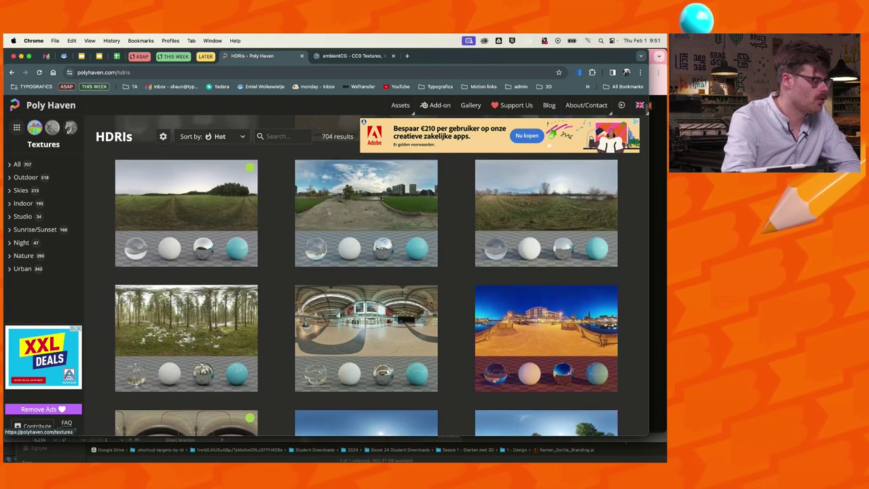
Browse Poly Haven's textures and 3D models, and view the ambientCG home page
{"action": "left_click", "coordinate": [52, 127]}
{"action": "scroll", "coordinate": [435, 299], "scroll_direction": "down", "scroll_amount": 1}
{"action": "scroll", "coordinate": [435, 275], "scroll_direction": "down", "scroll_amount": 3}
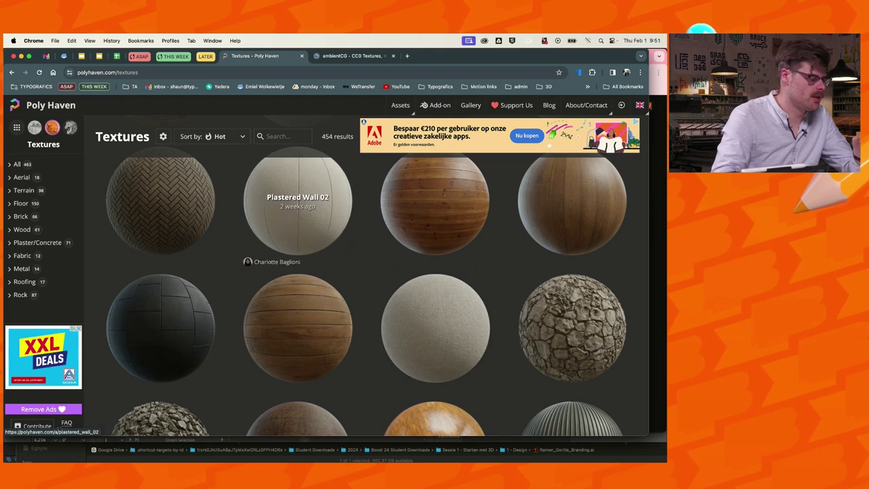
{"action": "left_click", "coordinate": [69, 127]}
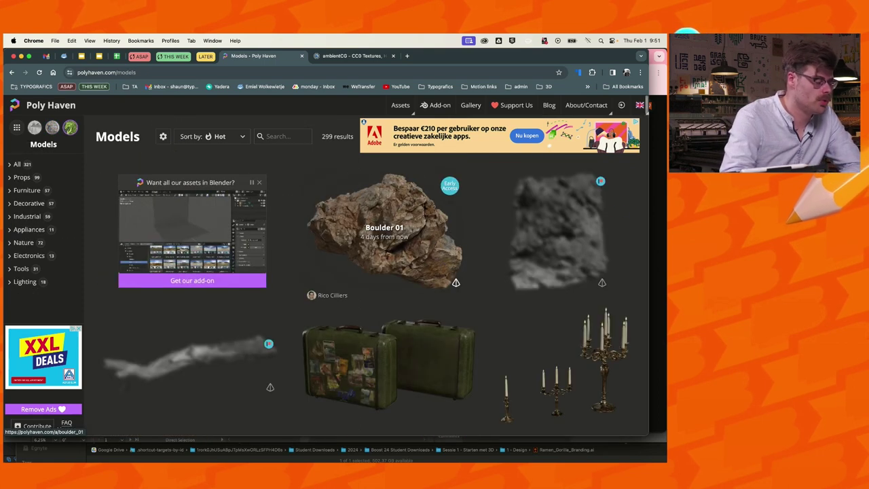
{"action": "scroll", "coordinate": [344, 312], "scroll_direction": "down", "scroll_amount": 10}
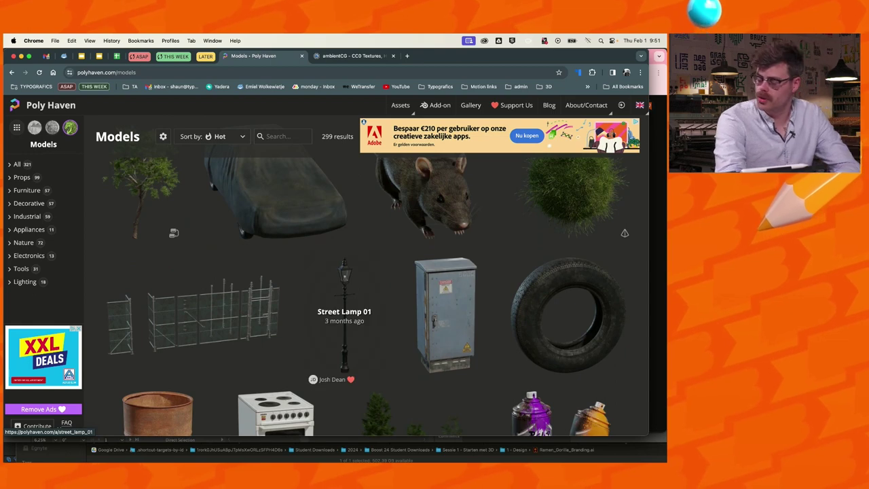
{"action": "scroll", "coordinate": [345, 312], "scroll_direction": "down", "scroll_amount": 5}
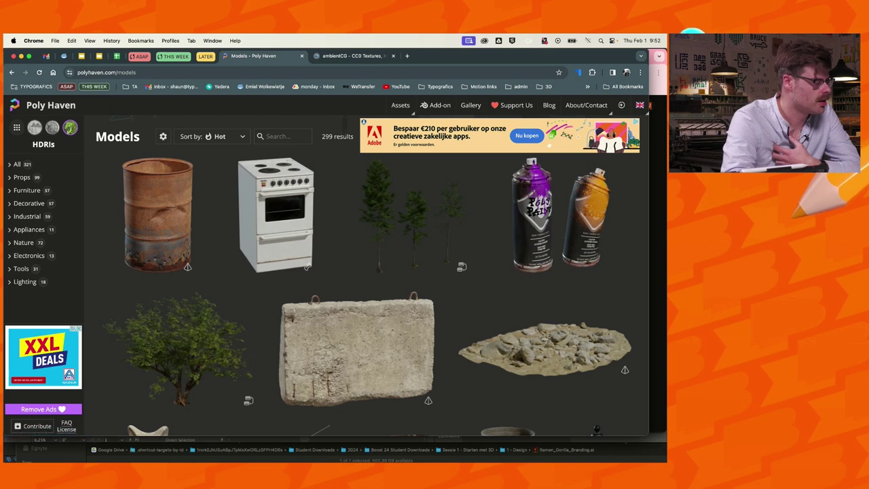
{"action": "left_click", "coordinate": [35, 128]}
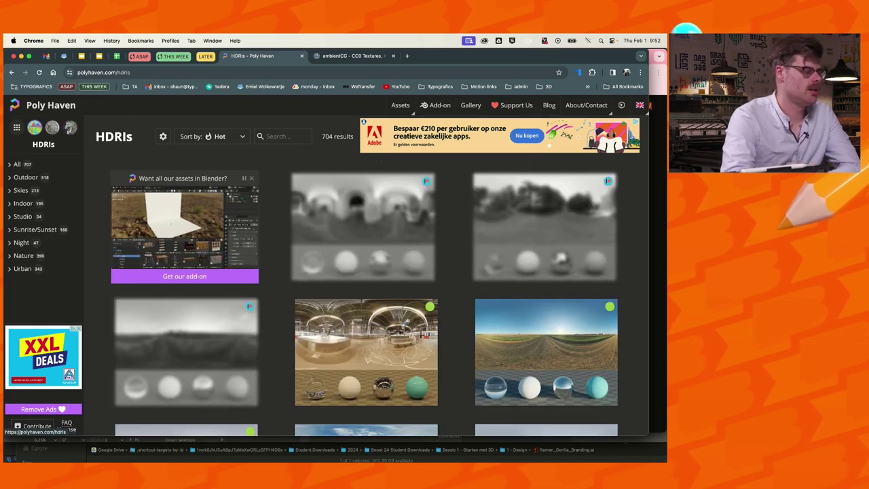
{"action": "left_click", "coordinate": [350, 56]}
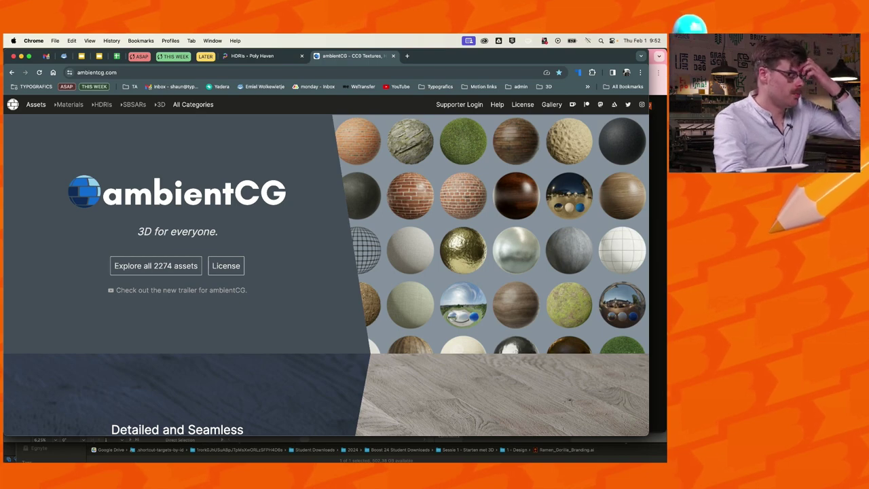
Switch to Adobe Dimension, paste the Flip Lid Bottle as an instance and move it left beside the original, to about X -4.6 cm
{"action": "key", "text": "super+Tab"}
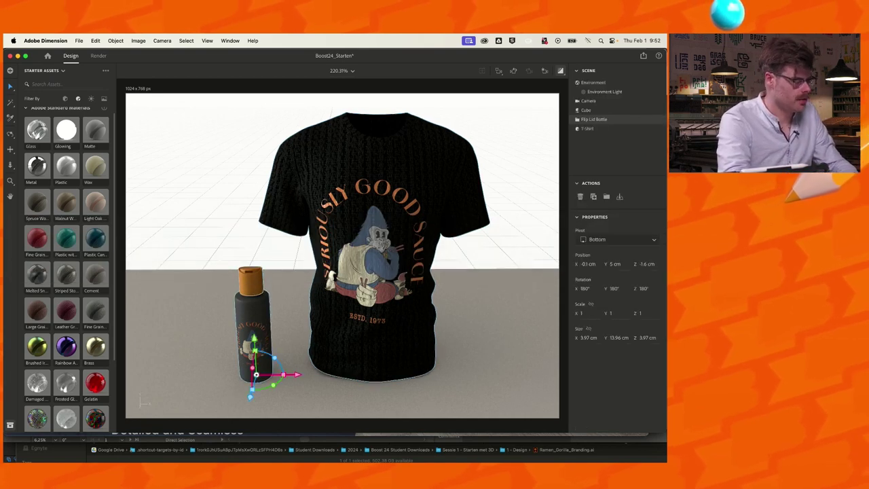
{"action": "key", "text": "f"}
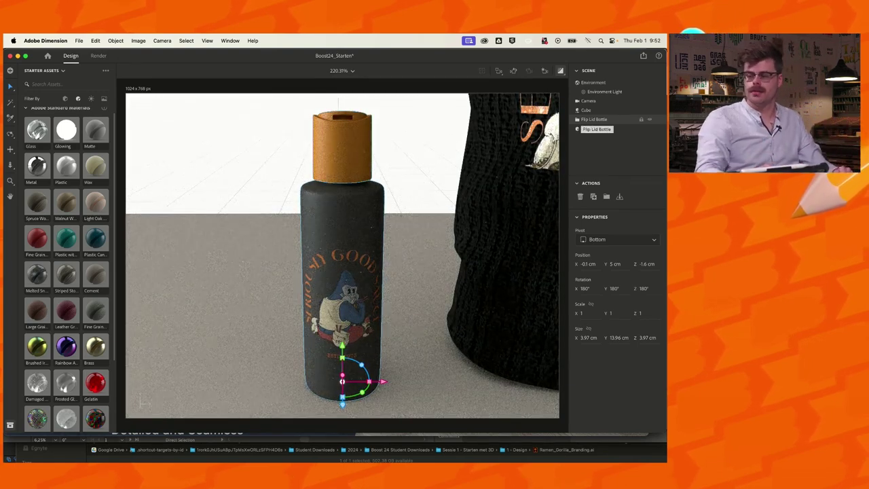
{"action": "left_click", "coordinate": [577, 119]}
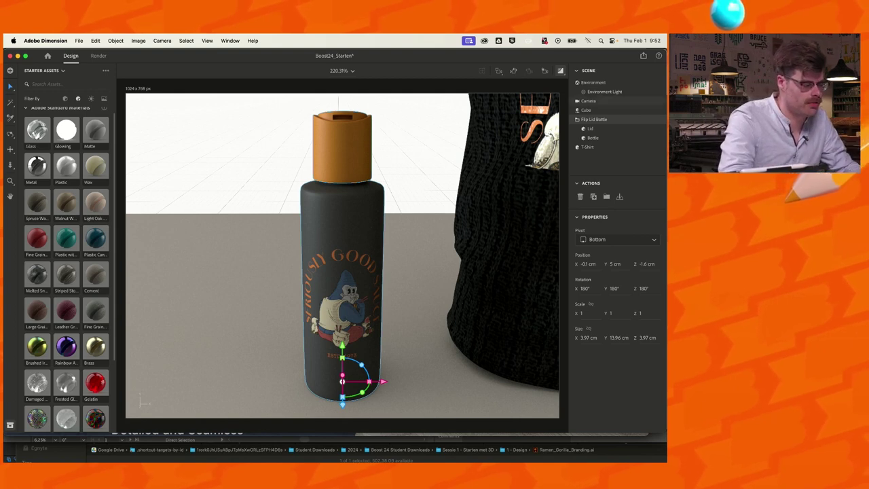
{"action": "left_click", "coordinate": [577, 119]}
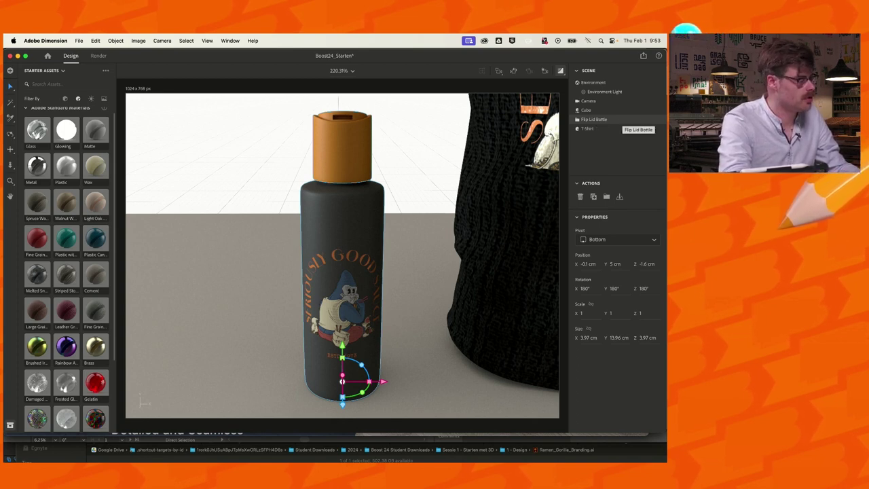
{"action": "left_click", "coordinate": [95, 40]}
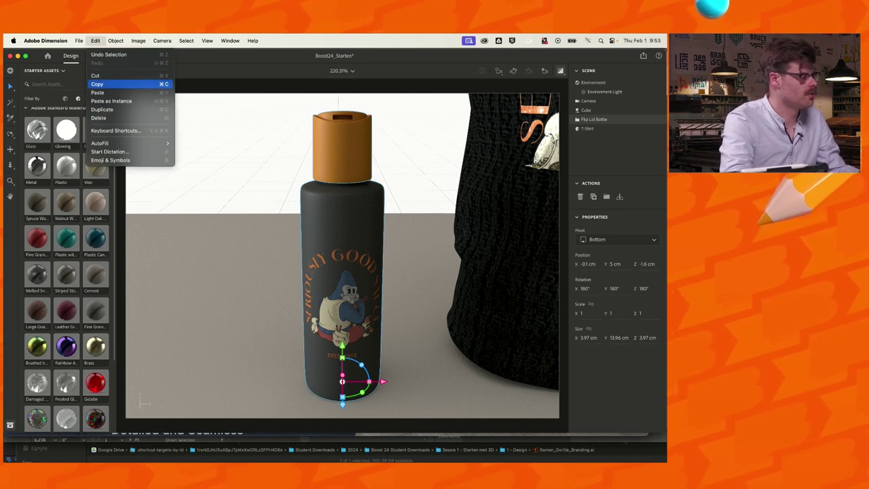
{"action": "left_click", "coordinate": [97, 84]}
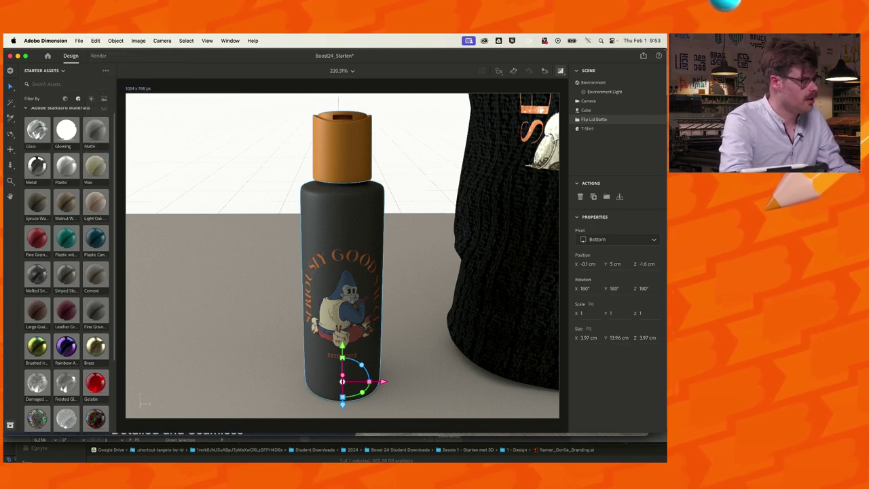
{"action": "left_click", "coordinate": [96, 40]}
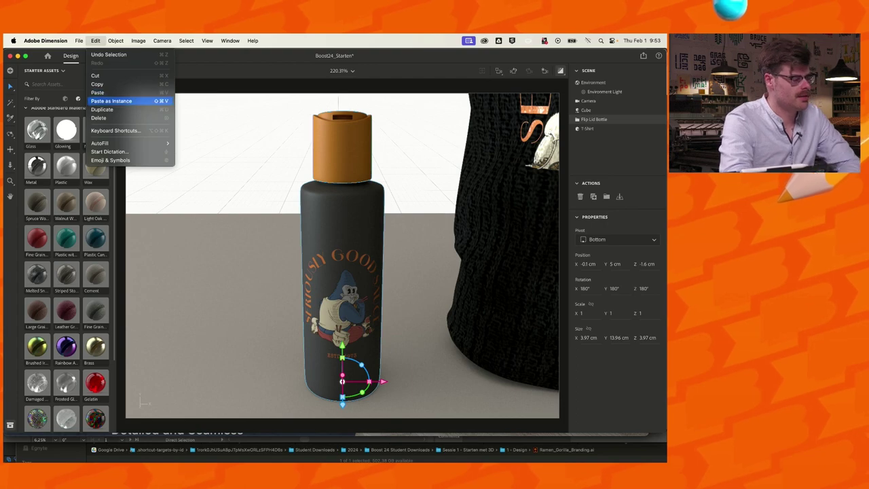
{"action": "left_click", "coordinate": [111, 101]}
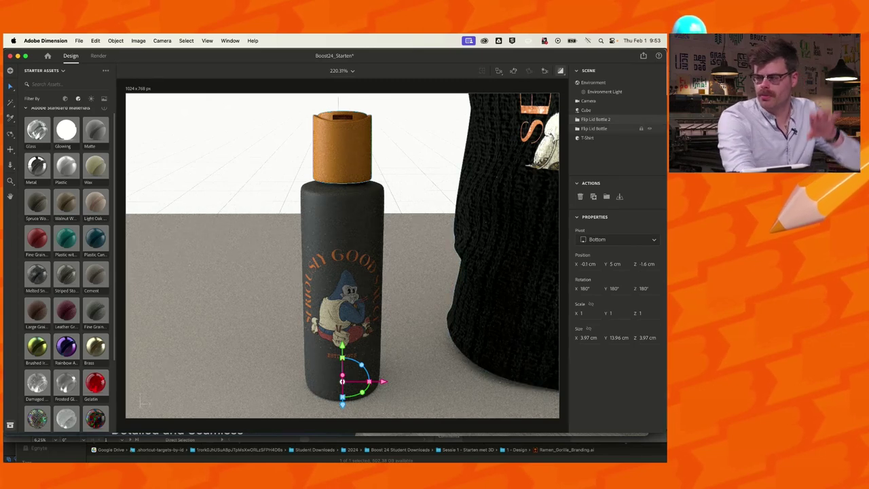
{"action": "left_click_drag", "start_coordinate": [382, 381], "coordinate": [294, 382]}
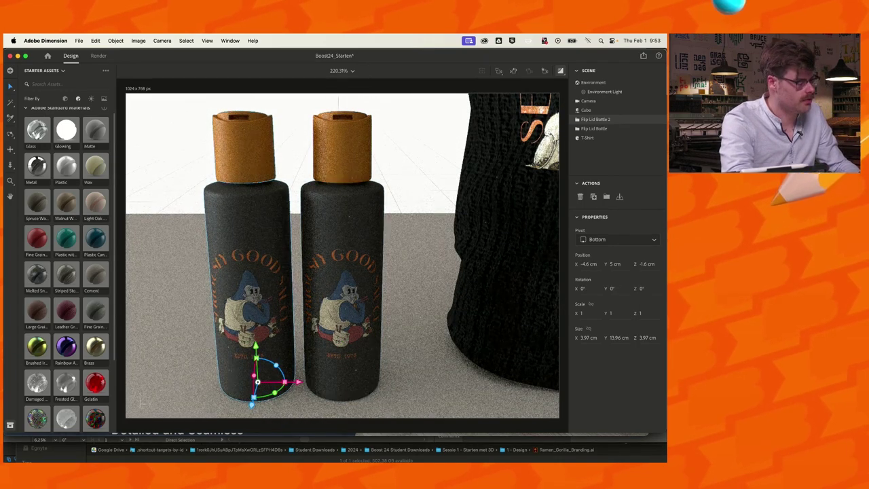
Duplicate the bottle instance and position the copy behind and between the two front bottles
{"action": "key", "text": "super+d"}
{"action": "left_click_drag", "start_coordinate": [341, 405], "coordinate": [342, 357]}
{"action": "left_click_drag", "start_coordinate": [386, 339], "coordinate": [309, 352]}
Rotate the left front bottle to about -39° on Y so its back text label faces the camera
{"action": "left_click", "coordinate": [270, 357]}
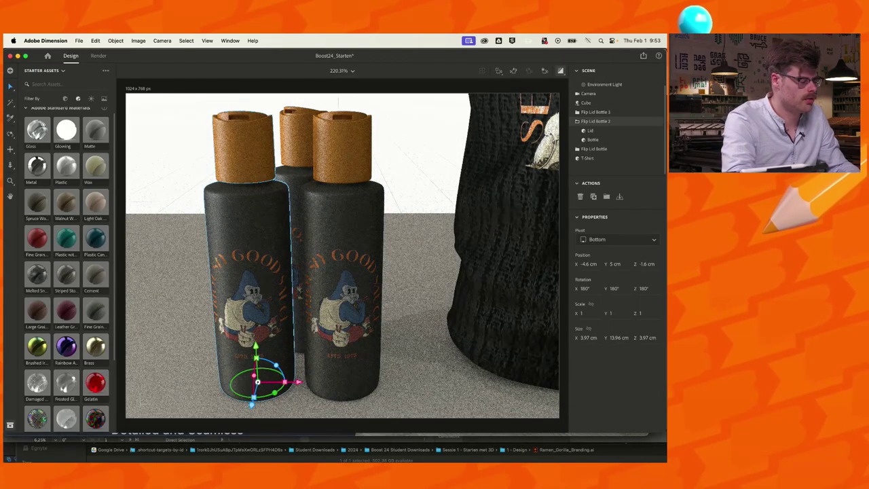
{"action": "left_click_drag", "start_coordinate": [282, 394], "coordinate": [258, 382]}
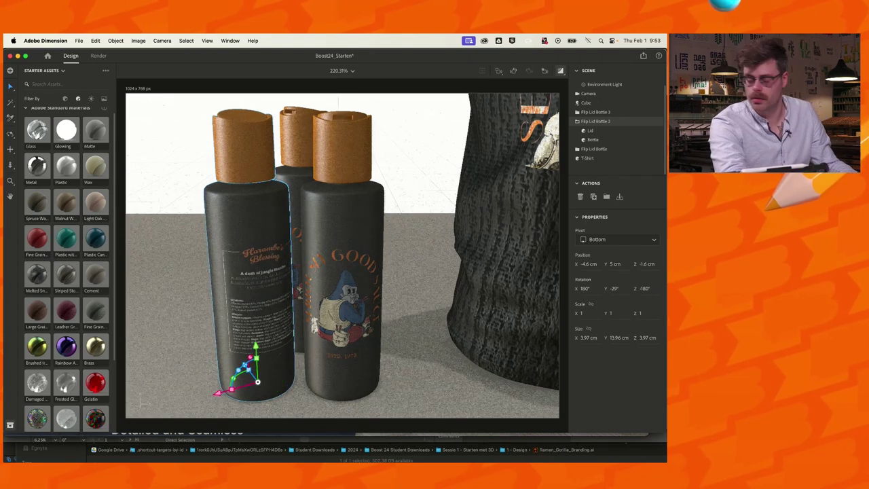
{"action": "left_click", "coordinate": [578, 120]}
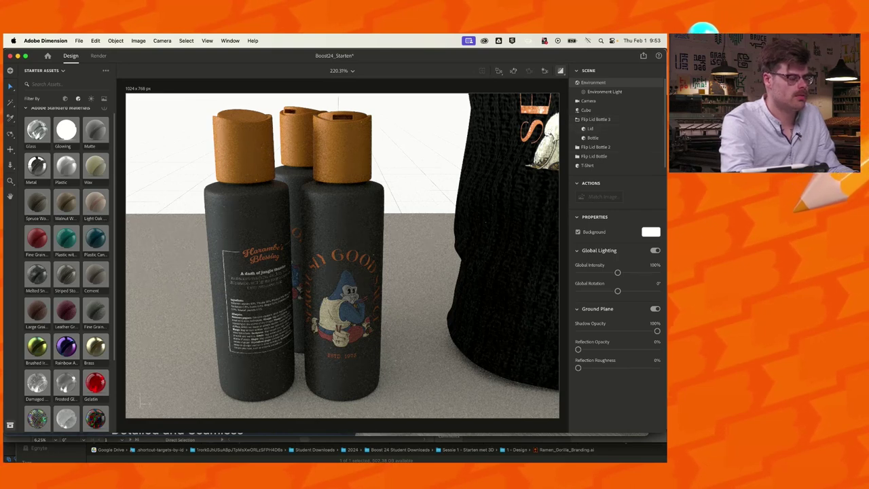
Change the Flip Lid Bottle's lid plastic to a bright orange-red, RGB 247, 60, 2
{"action": "left_click", "coordinate": [657, 128]}
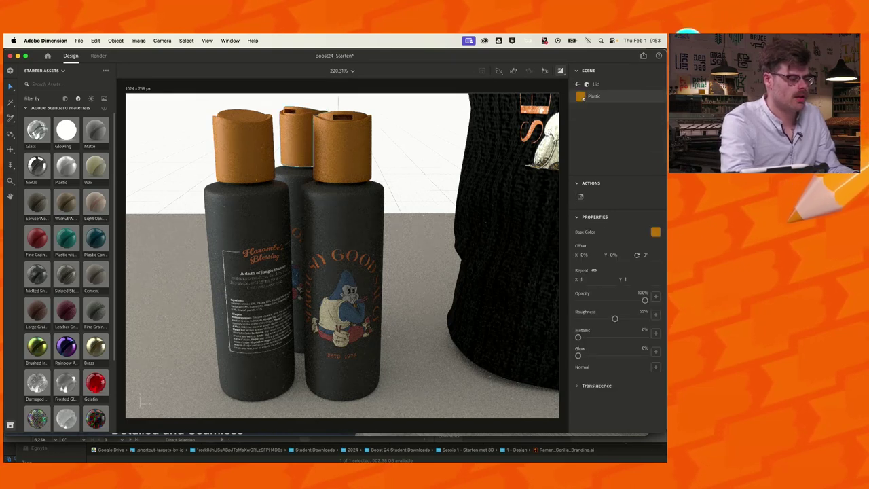
{"action": "left_click", "coordinate": [655, 232]}
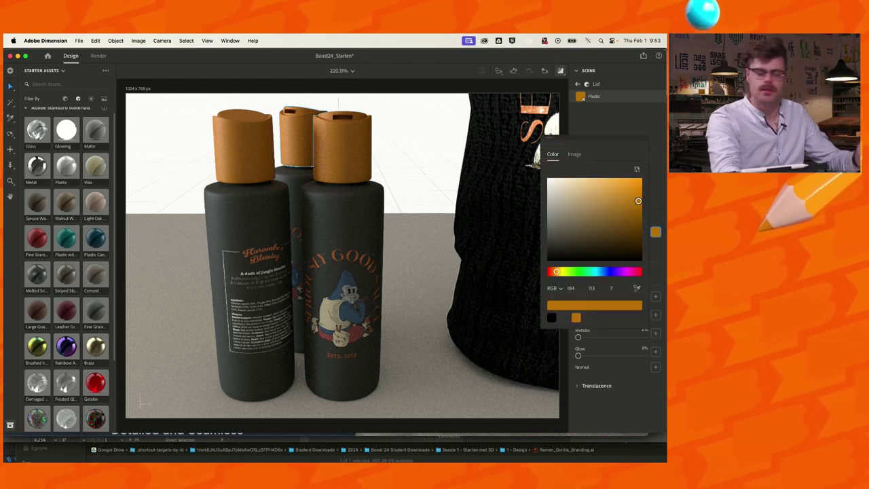
{"action": "left_click_drag", "start_coordinate": [556, 271], "coordinate": [550, 271]}
{"action": "left_click_drag", "start_coordinate": [638, 201], "coordinate": [641, 180]}
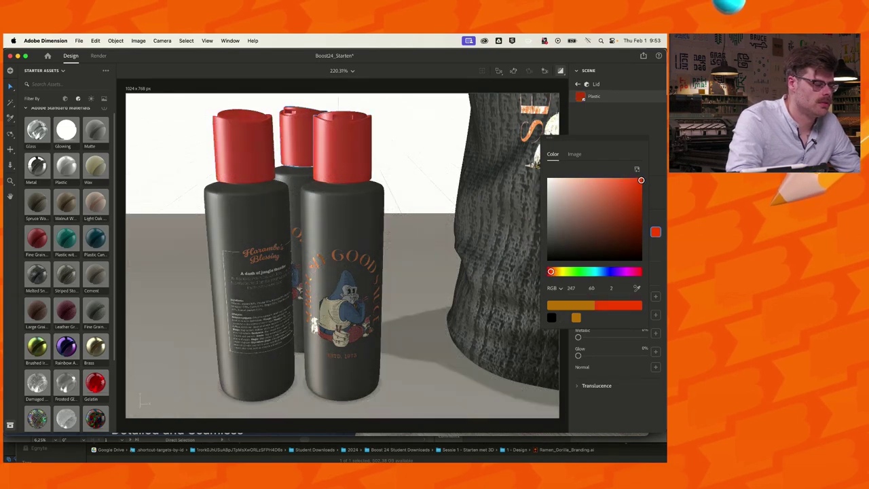
{"action": "key", "text": "Escape"}
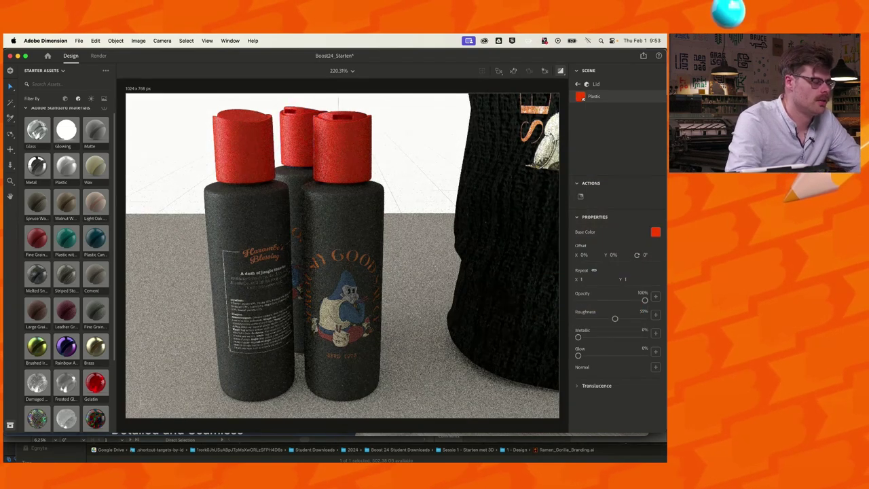
{"action": "key", "text": "Escape"}
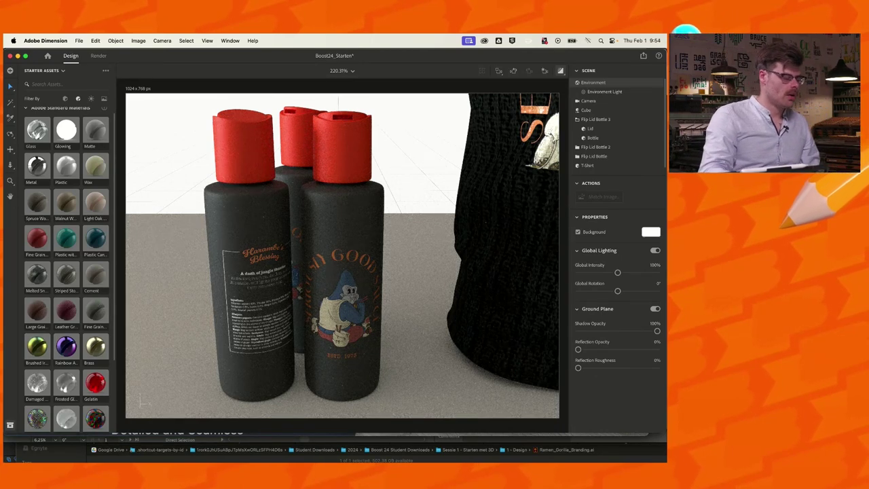
Import the Boost_Noodles.gltf model from the 2 - 3D objects folder into the scene
{"action": "scroll", "coordinate": [342, 255], "scroll_direction": "down", "scroll_amount": 10}
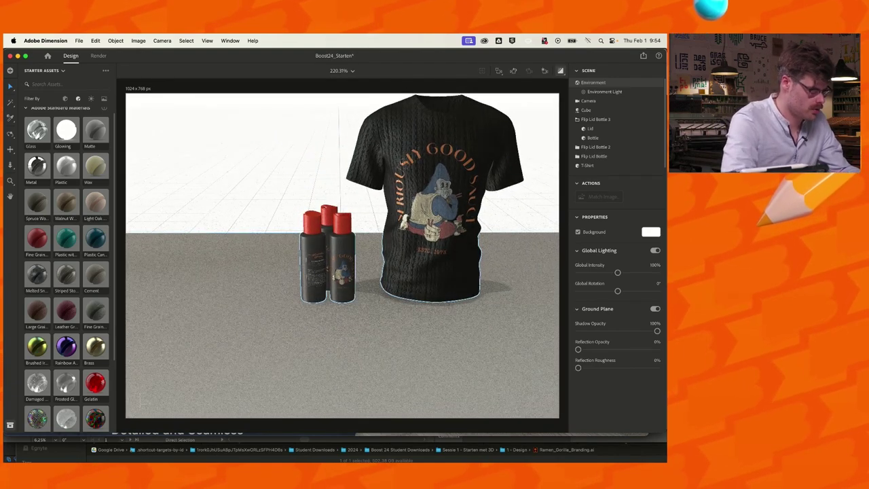
{"action": "key", "text": "super+i"}
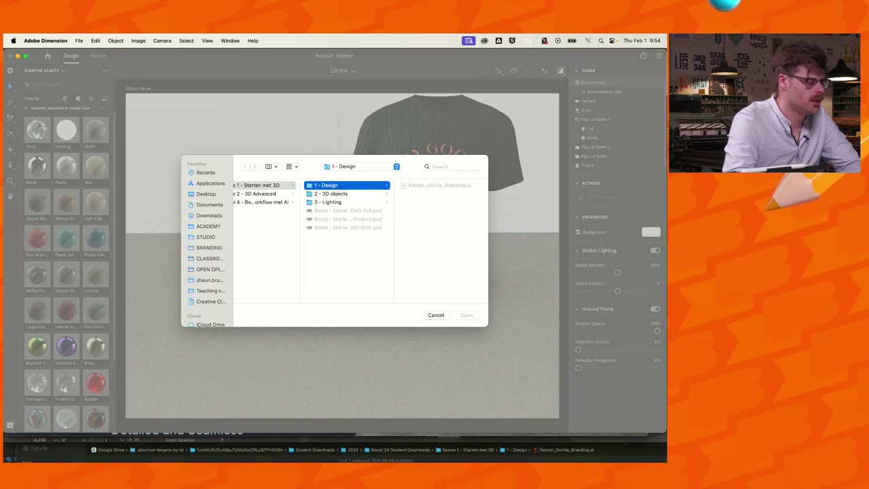
{"action": "left_click", "coordinate": [346, 194]}
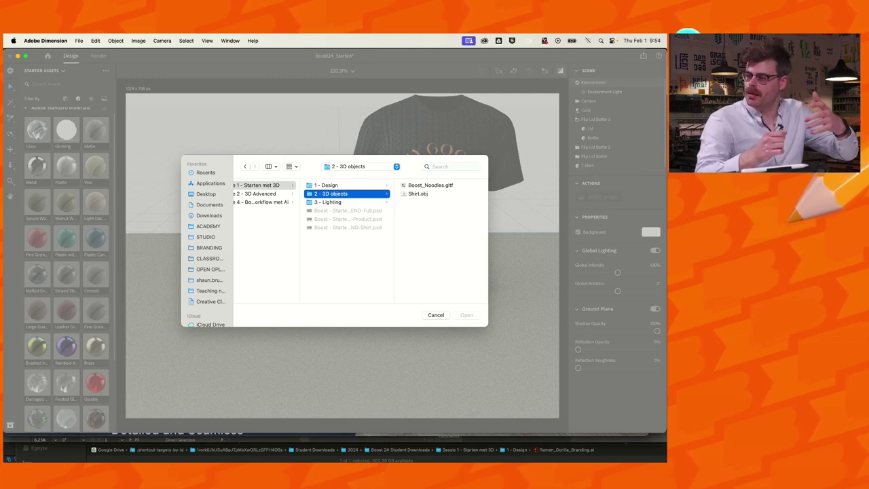
{"action": "left_click", "coordinate": [431, 185]}
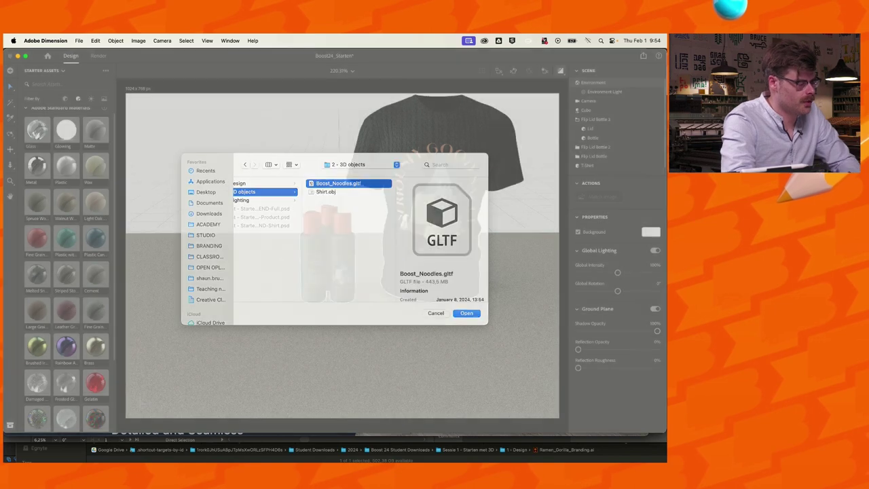
{"action": "key", "text": "Return"}
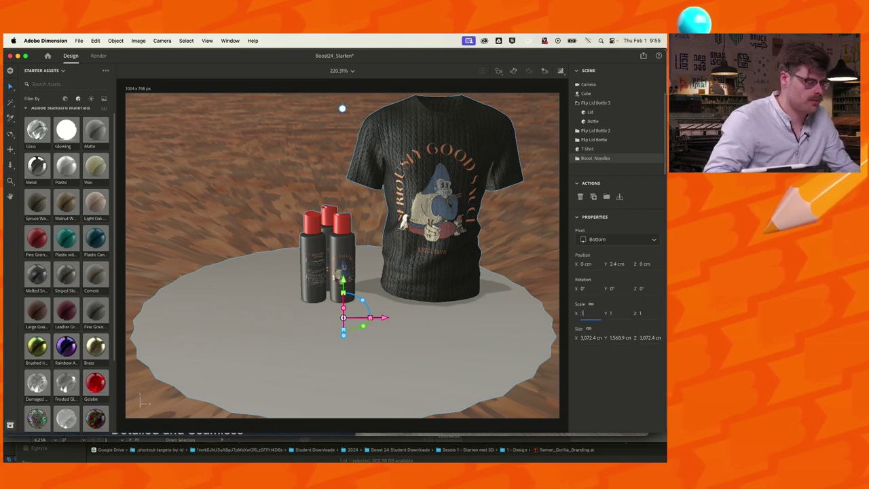
Try scaling the imported noodle bowl with linked factors of 0.1, 0.21 and 0.01
{"action": "type", "text": "0.1"}
{"action": "key", "text": "Tab"}
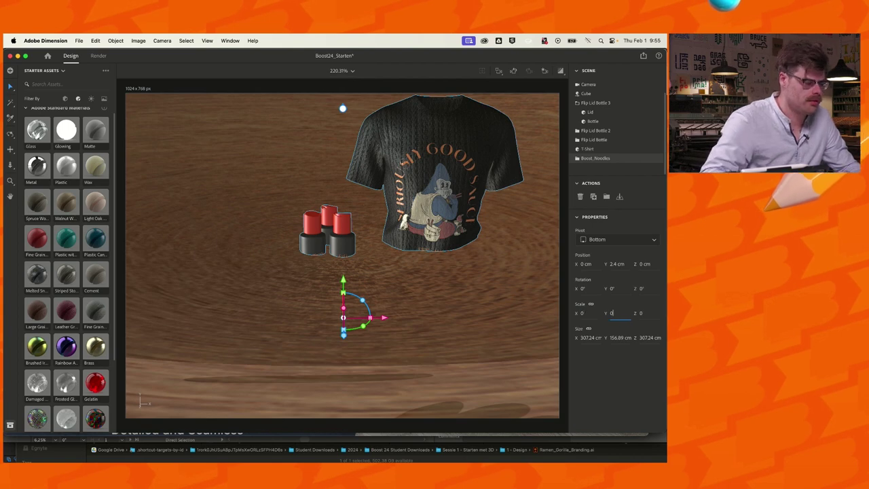
{"action": "key", "text": "Return"}
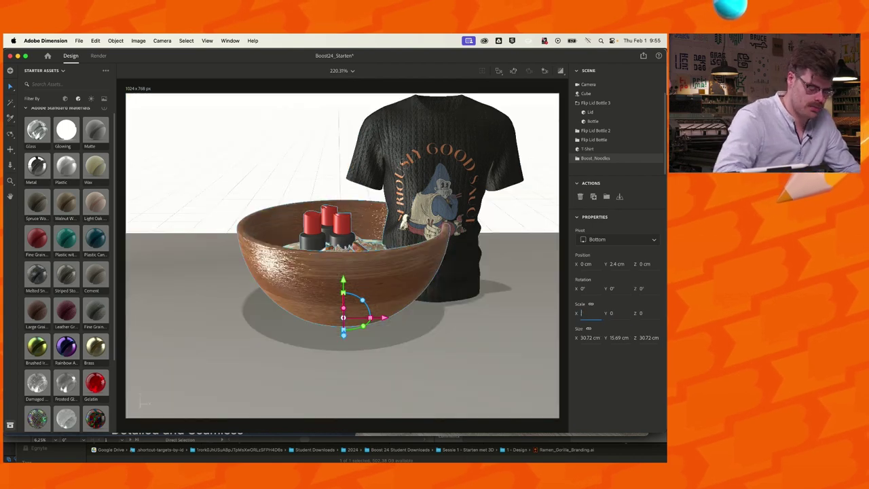
{"action": "key", "text": "Tab"}
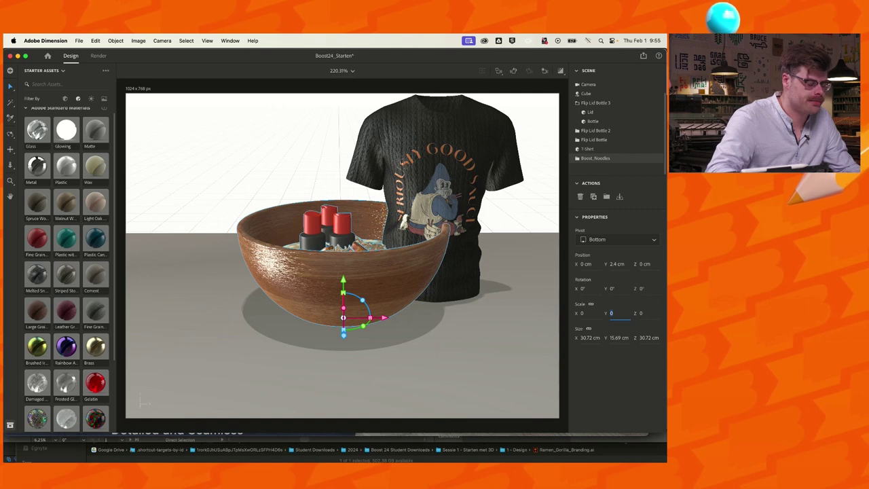
{"action": "type", "text": ".21"}
{"action": "key", "text": "Return"}
{"action": "left_click", "coordinate": [584, 313]}
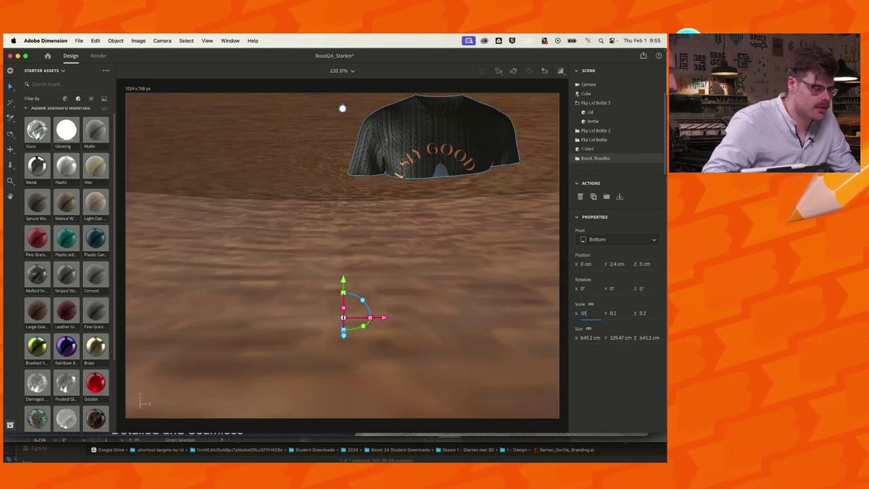
{"action": "type", "text": ".01"}
{"action": "key", "text": "Return"}
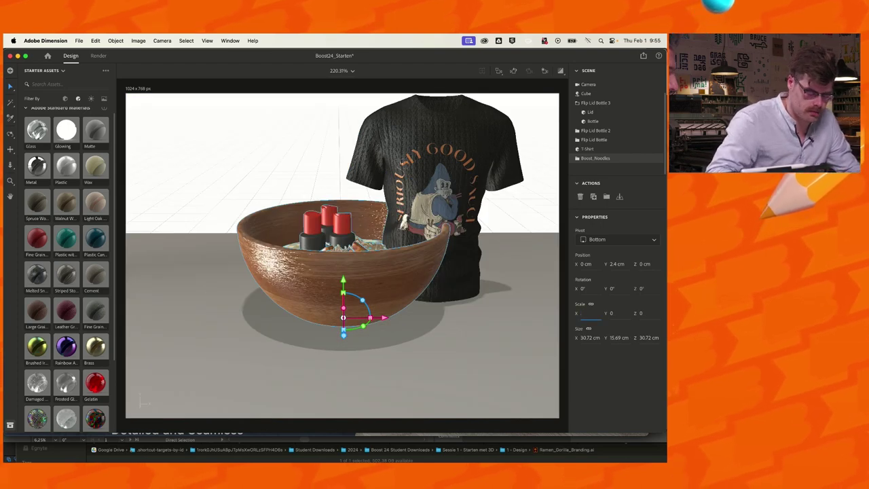
Try refining the noodle bowl's scale with a factor of 0.05 and small stepwise adjustments
{"action": "type", "text": "01"}
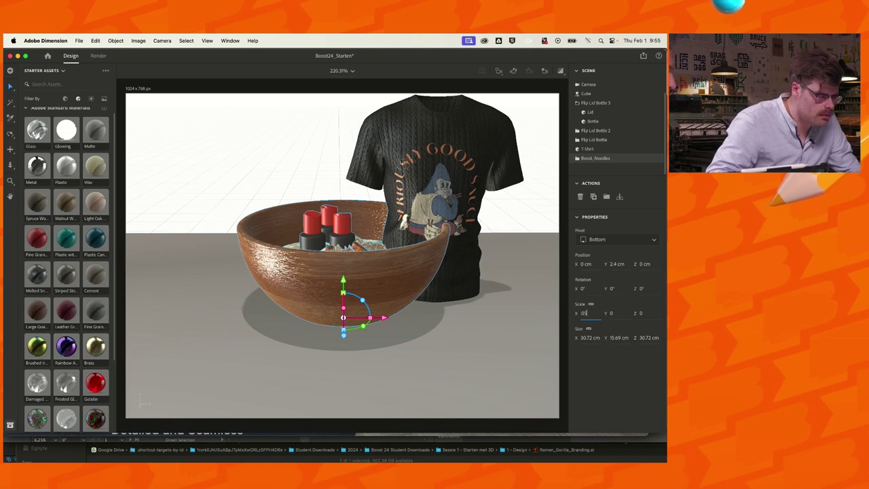
{"action": "type", "text": ".1"}
{"action": "key", "text": "Return"}
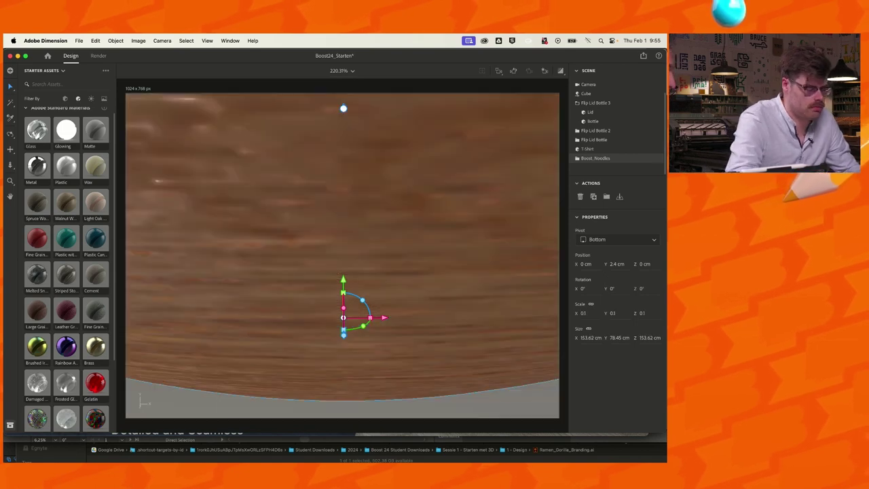
{"action": "key", "text": "super+z"}
{"action": "key", "text": "Up"}
{"action": "key", "text": "Up"}
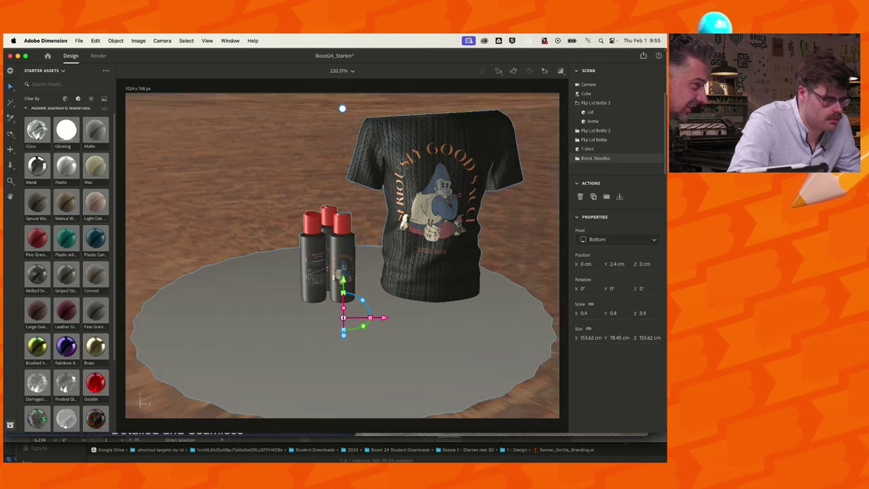
{"action": "key", "text": "Down"}
{"action": "key", "text": "Down"}
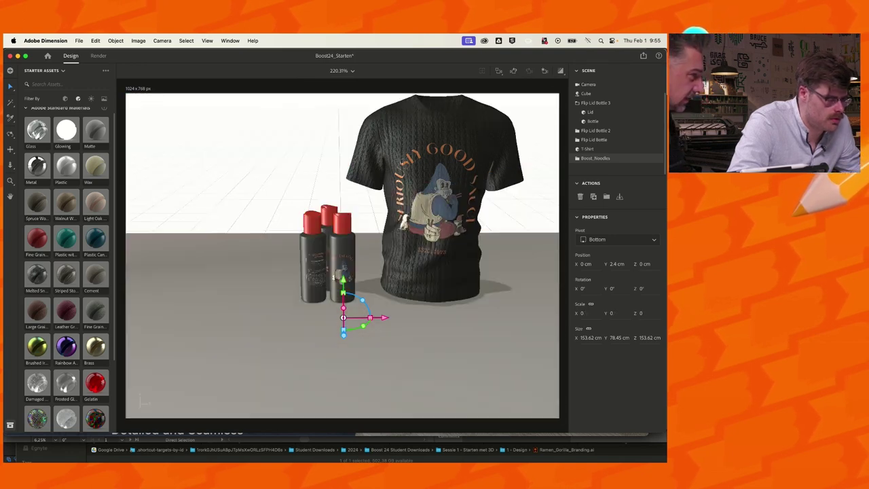
{"action": "key", "text": "Up"}
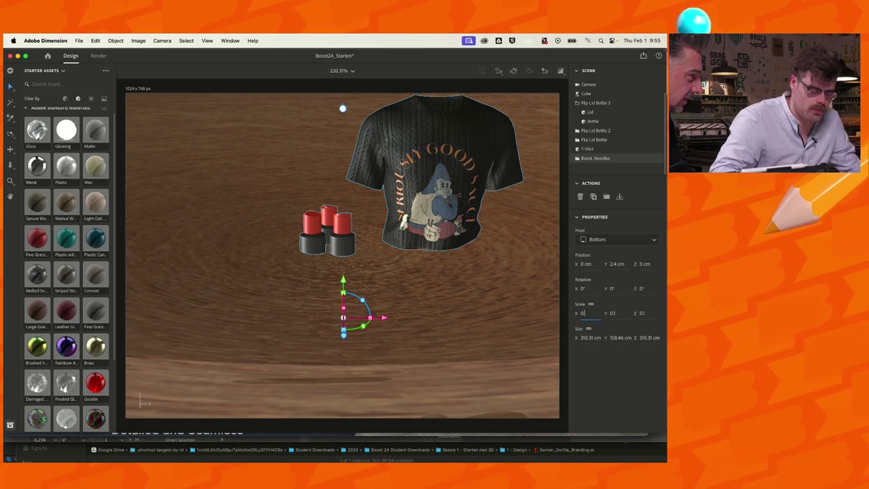
{"action": "type", "text": "5"}
{"action": "key", "text": "Tab"}
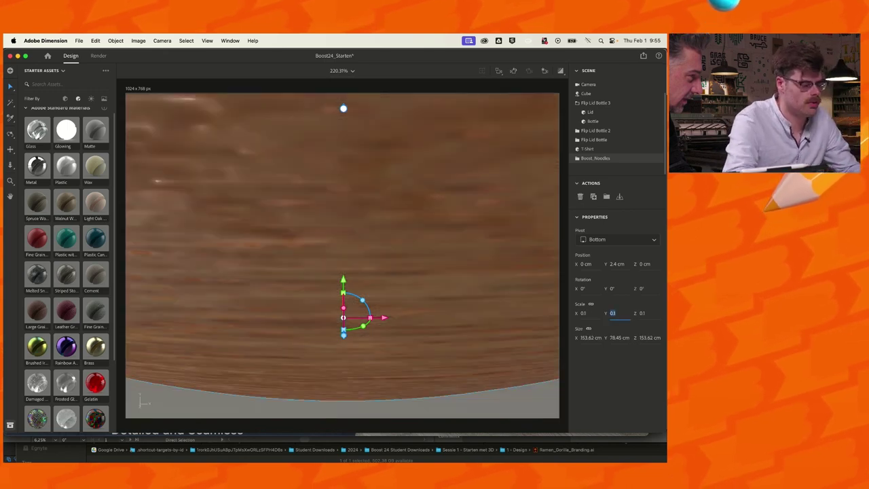
Resize the noodle bowl proportionally by its X size, trying 50 cm and settling on 20 cm
{"action": "left_click", "coordinate": [590, 337]}
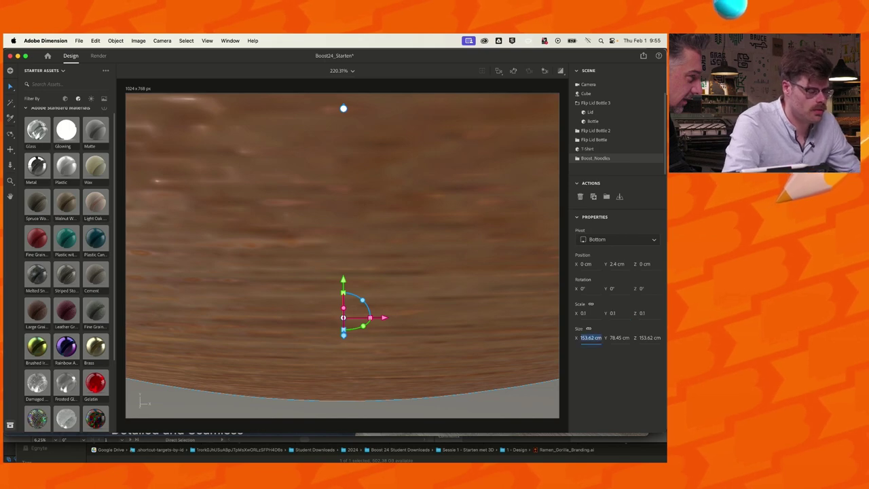
{"action": "type", "text": "50"}
{"action": "key", "text": "Tab"}
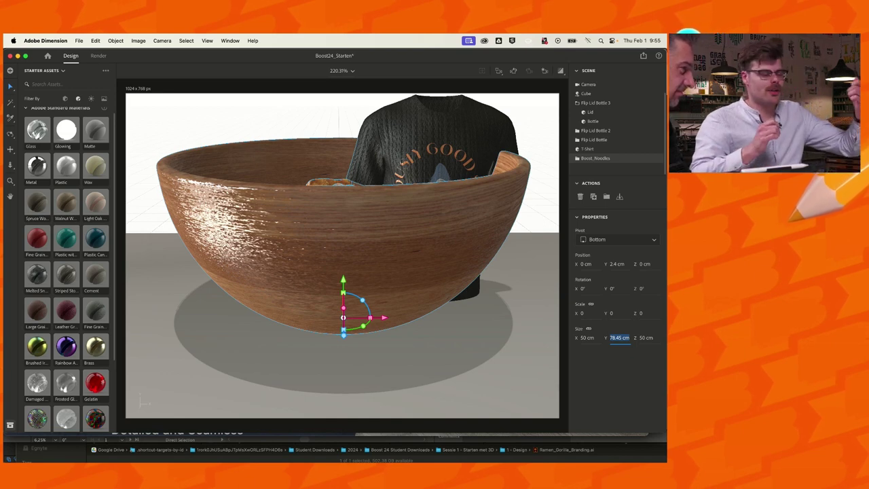
{"action": "key", "text": "shift+Tab"}
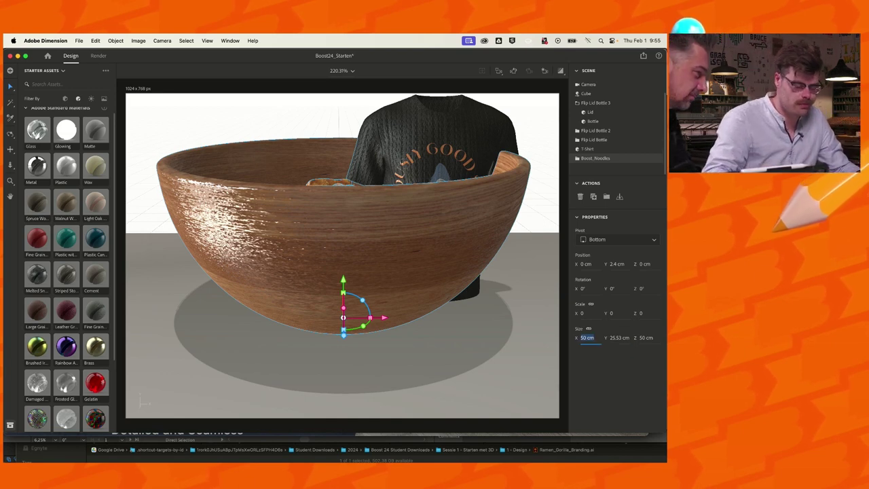
{"action": "type", "text": "20"}
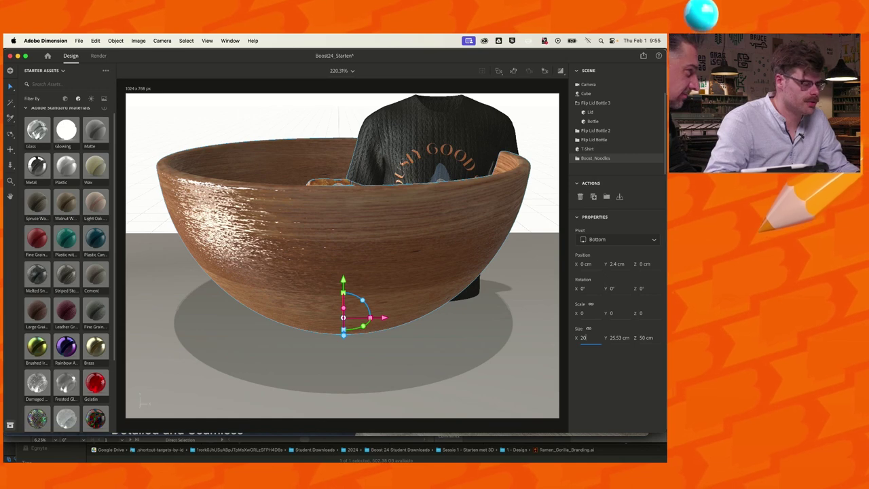
{"action": "key", "text": "Tab"}
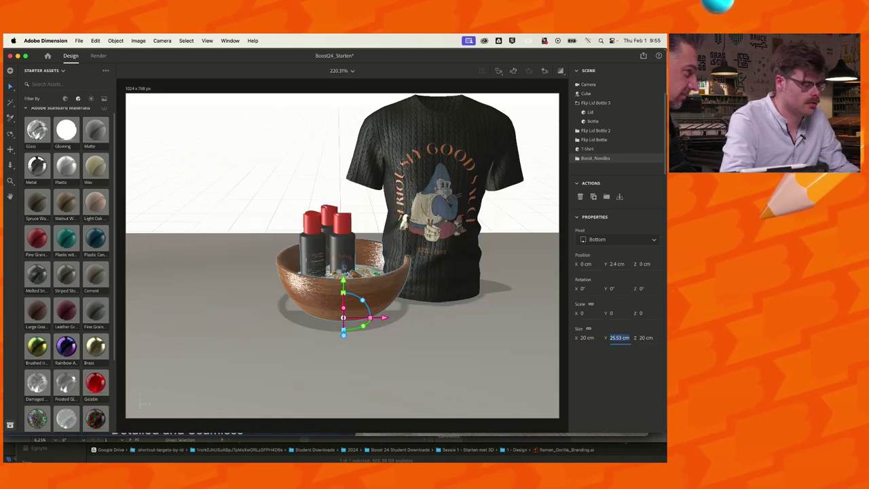
Move the noodle bowl left of the bottles to about X -18.4 cm and frame it from above
{"action": "left_click_drag", "start_coordinate": [384, 317], "coordinate": [265, 317]}
{"action": "key", "text": "f"}
{"action": "right_click_drag", "start_coordinate": [342, 256], "coordinate": [338, 313]}
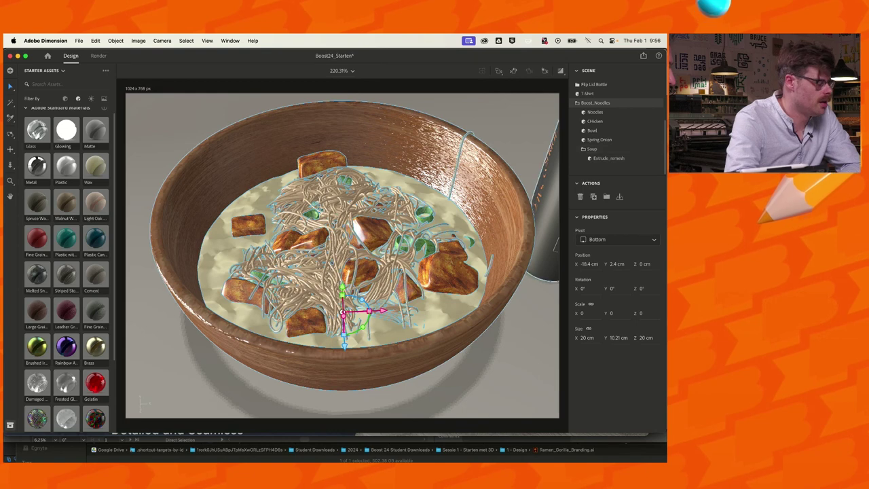
Try to apply the Olive Oil material to the soup in the noodle bowl
{"action": "scroll", "coordinate": [67, 265], "scroll_direction": "down", "scroll_amount": 5}
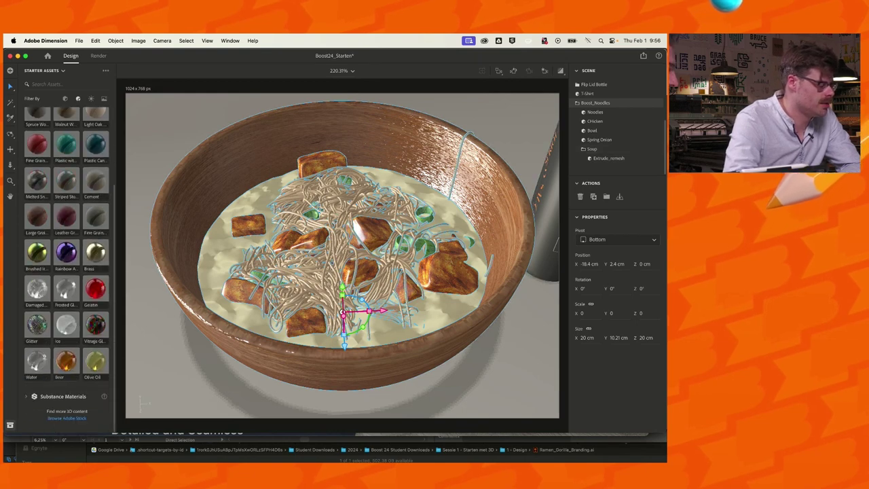
{"action": "left_click_drag", "start_coordinate": [95, 360], "coordinate": [597, 150]}
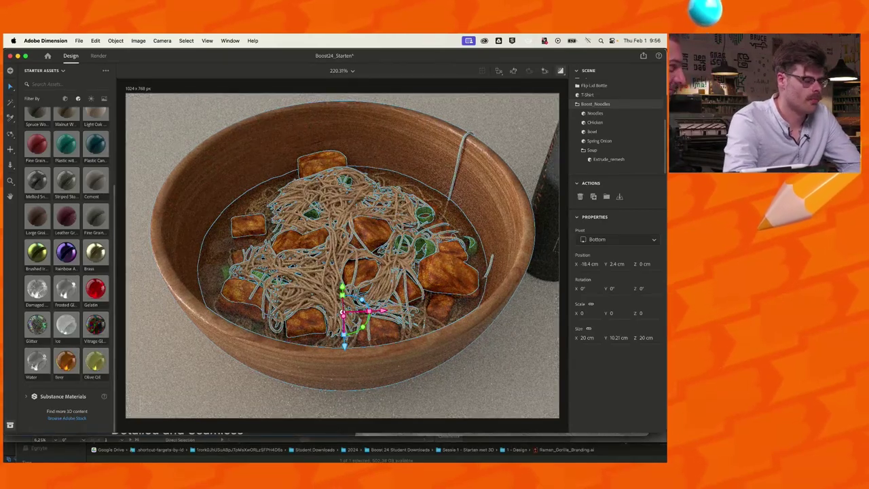
{"action": "key", "text": "super+z"}
{"action": "key", "text": "super+z"}
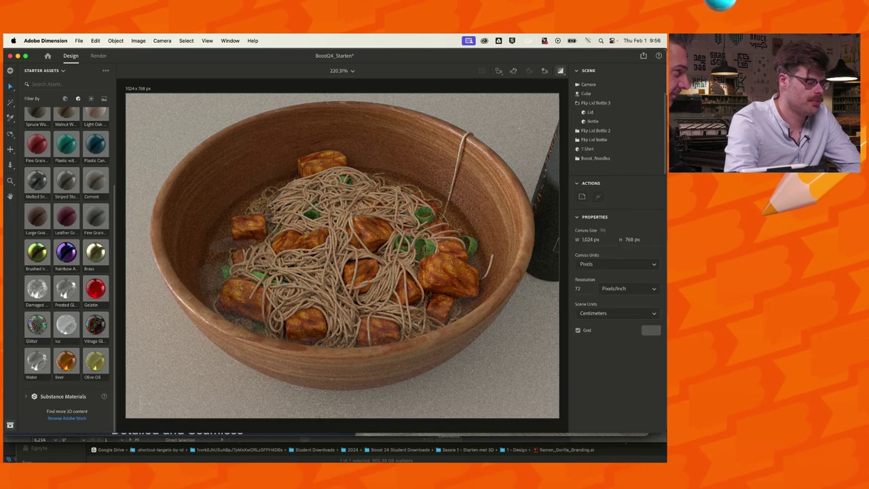
{"action": "key", "text": "ctrl+shift+z"}
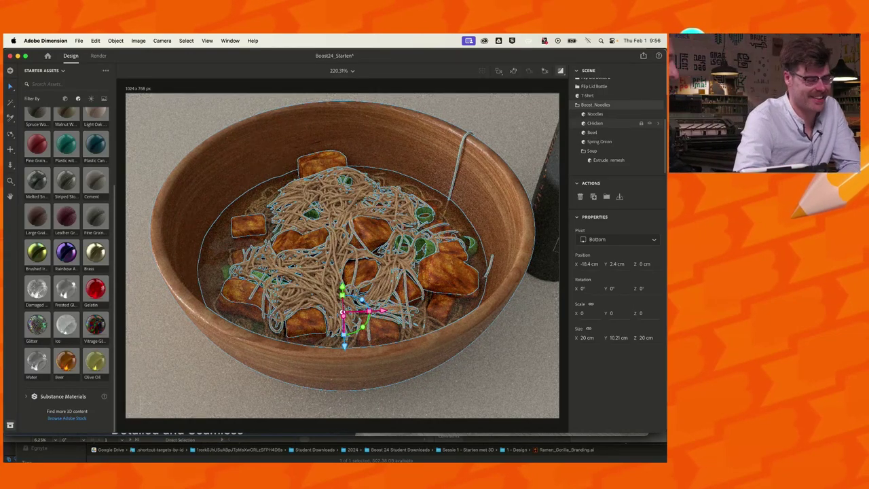
Inspect the chicken material's base color image and return to the noodle bowl's parts in the scene
{"action": "left_click", "coordinate": [658, 123]}
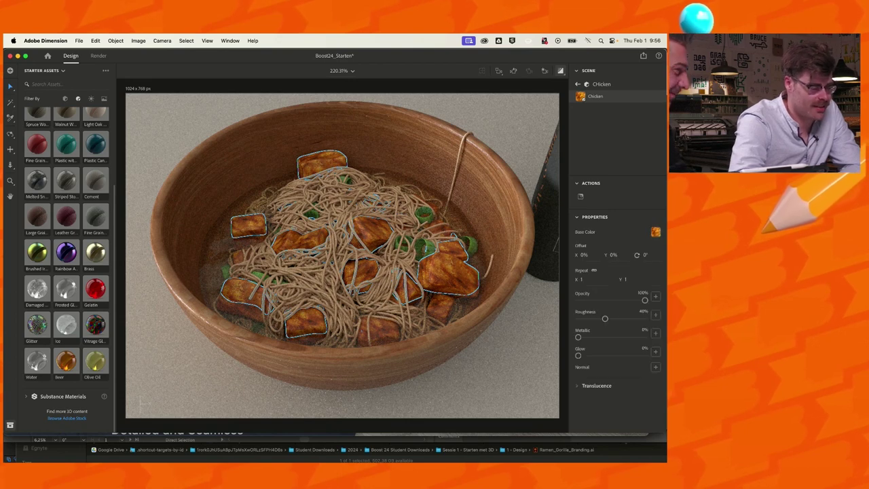
{"action": "left_click", "coordinate": [655, 232]}
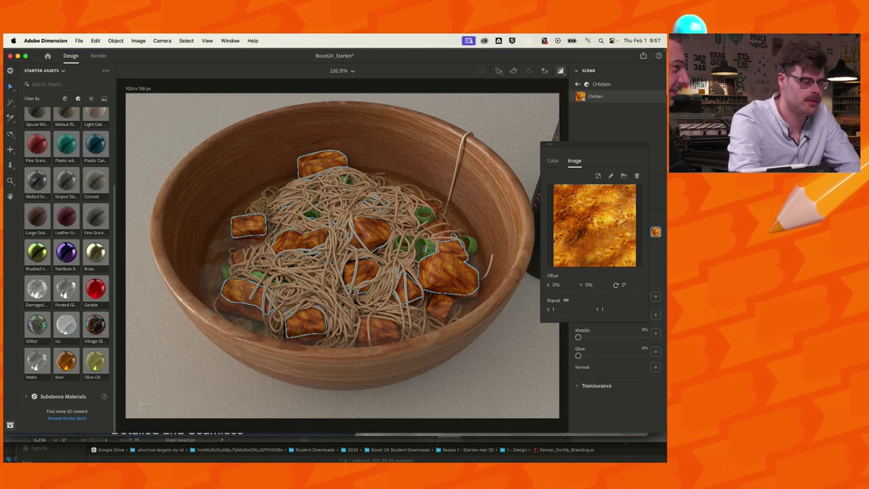
{"action": "left_click", "coordinate": [578, 84]}
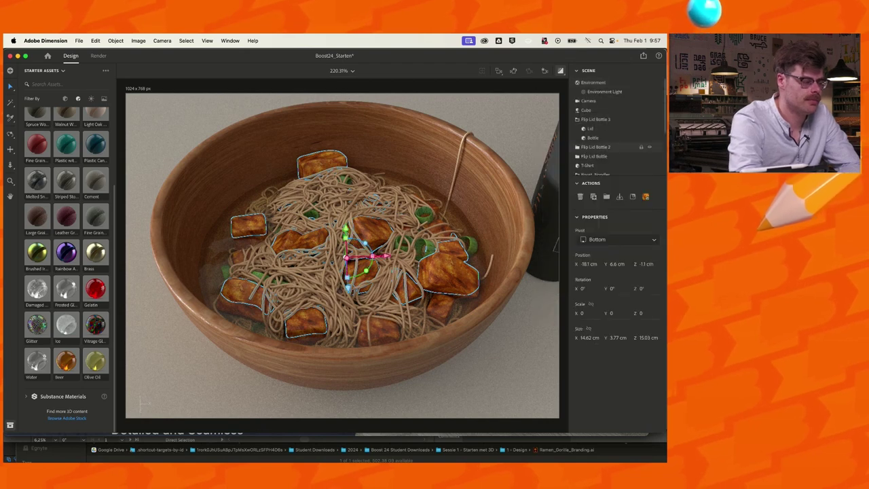
{"action": "scroll", "coordinate": [611, 122], "scroll_direction": "down", "scroll_amount": 3}
{"action": "scroll", "coordinate": [611, 122], "scroll_direction": "down", "scroll_amount": 1}
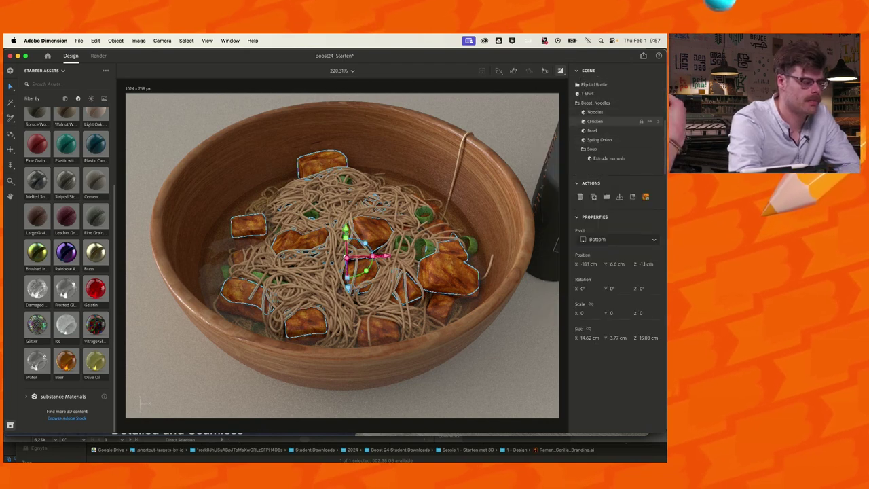
Inspect the base color image of the Spring Onion material and return to the list of scene objects
{"action": "left_click", "coordinate": [611, 140]}
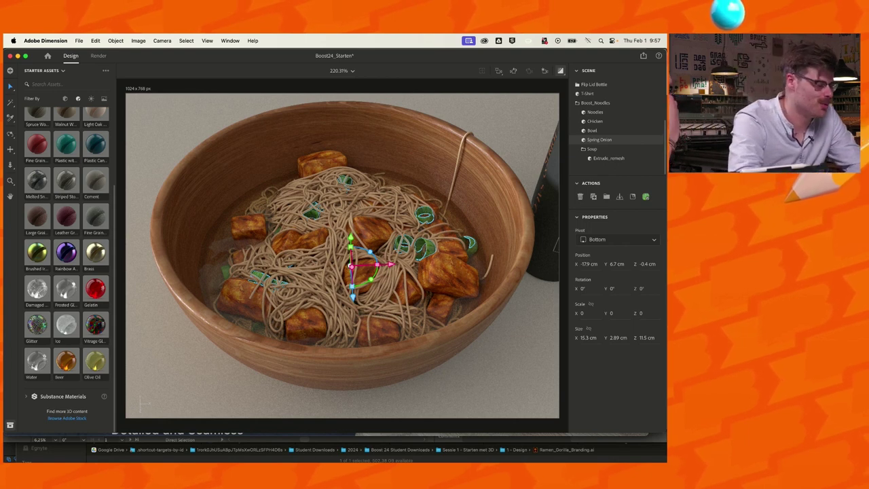
{"action": "left_click", "coordinate": [646, 197]}
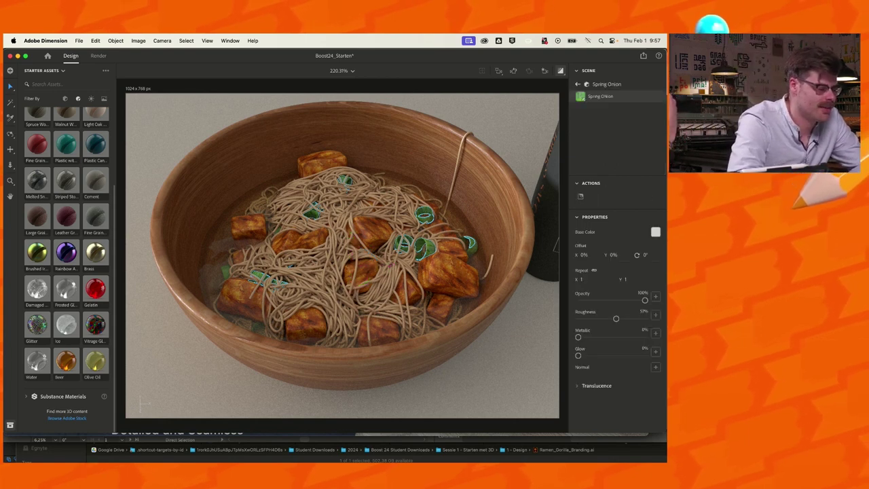
{"action": "left_click", "coordinate": [656, 231]}
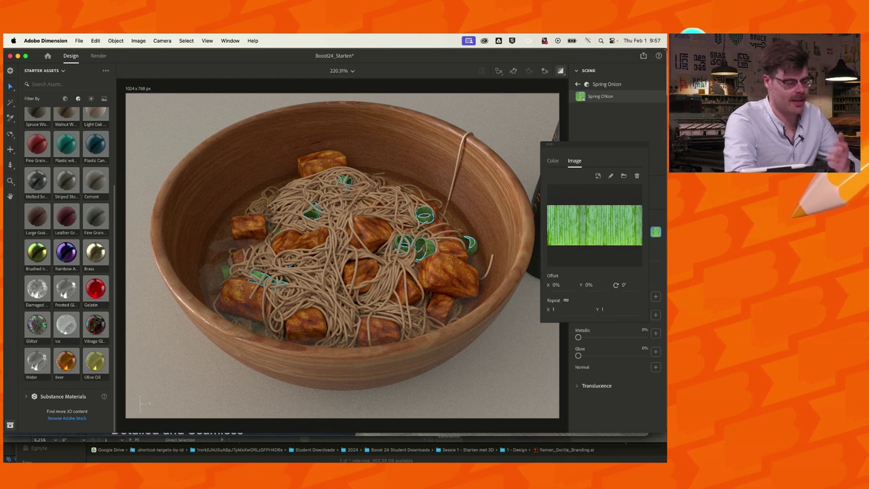
{"action": "key", "text": "Escape"}
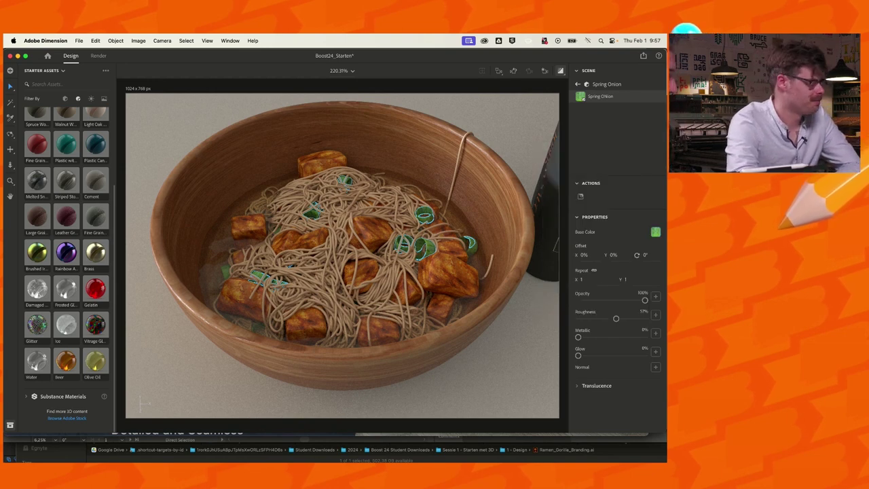
{"action": "key", "text": "Escape"}
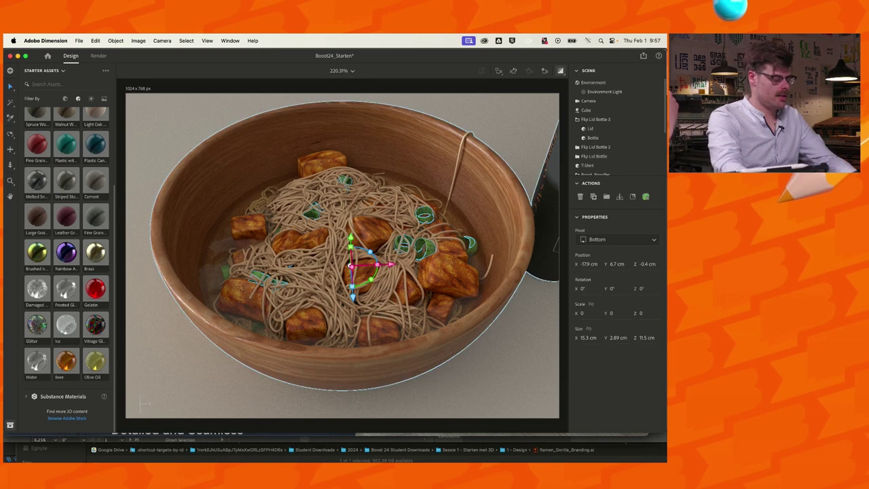
Collapse the Flip Lid Bottle 3 and Boost_Noodles groups and return the camera to a view of the noodle bowl, bottles and T-shirt together
{"action": "left_click", "coordinate": [577, 119]}
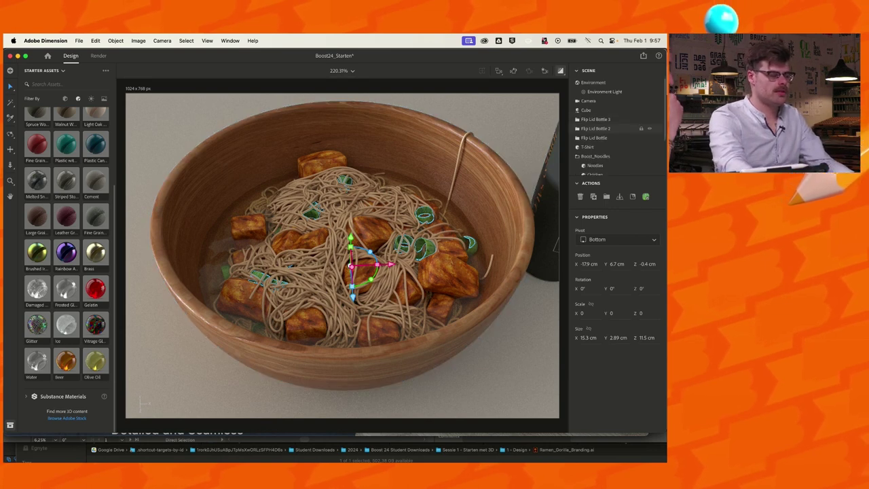
{"action": "left_click", "coordinate": [577, 156]}
{"action": "left_click", "coordinate": [595, 156]}
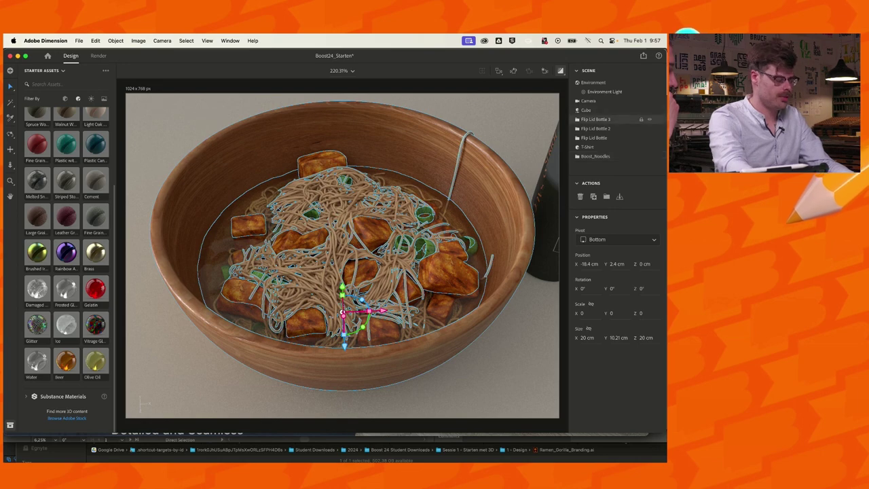
{"action": "left_click", "coordinate": [595, 120], "text": "shift"}
{"action": "key", "text": "f"}
{"action": "key", "text": "Escape"}
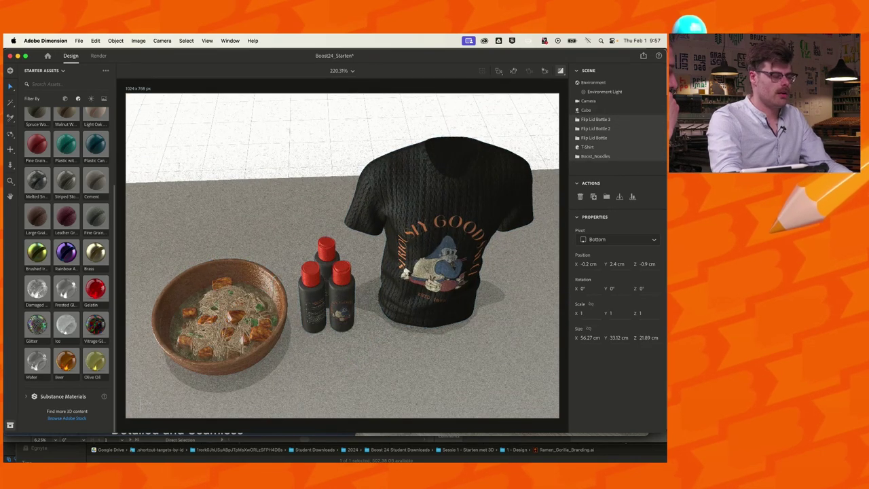
{"action": "key", "text": "alt+shift+z"}
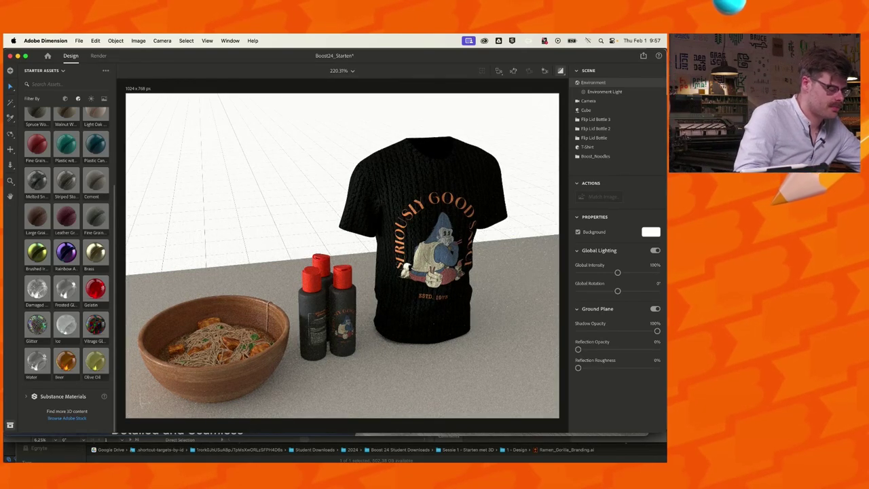
Switch to Illustrator, select the orange Harambe's Blessing lettering on the Wordmark artboard and show the 3D and Materials settings
{"action": "mouse_move", "coordinate": [333, 452]}
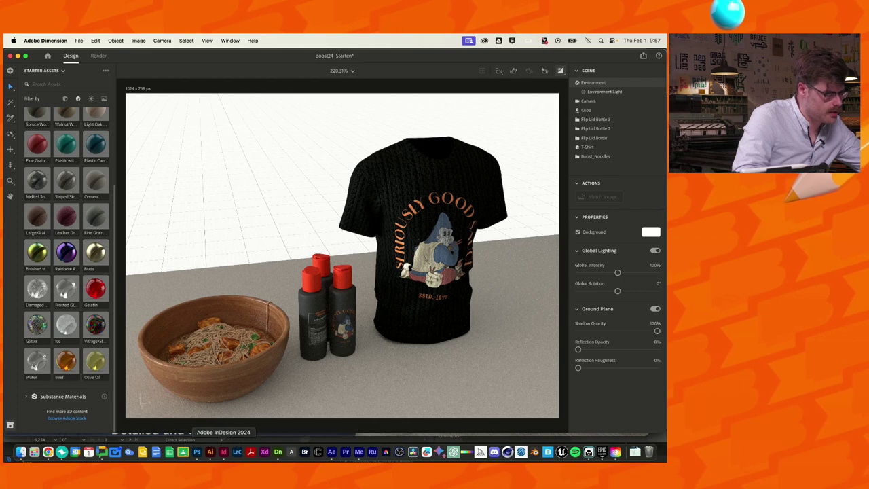
{"action": "left_click", "coordinate": [210, 452]}
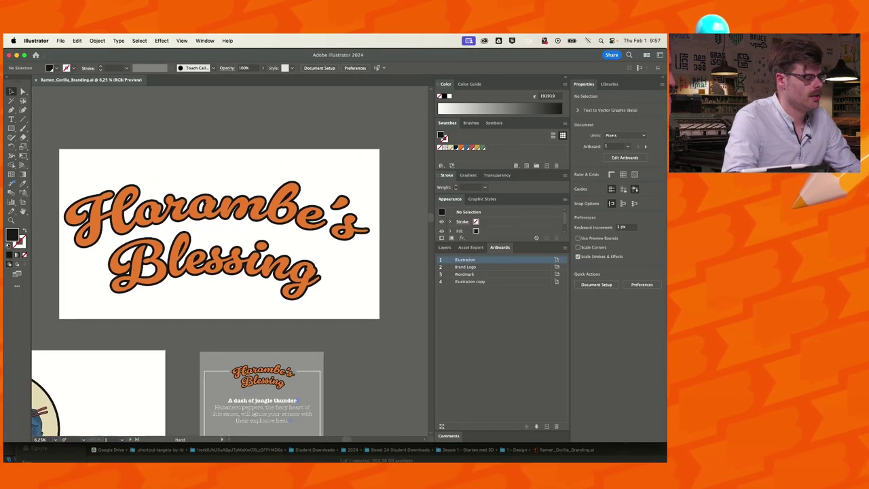
{"action": "left_click", "coordinate": [224, 212]}
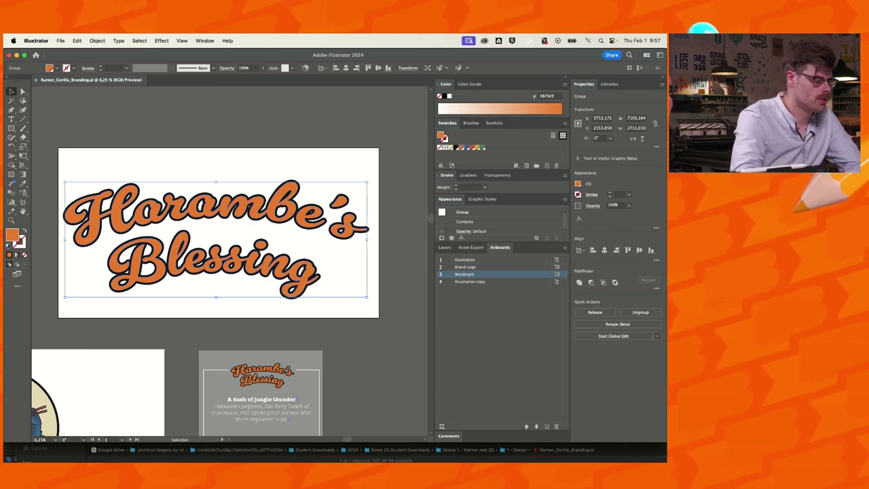
{"action": "left_click", "coordinate": [204, 41]}
{"action": "mouse_move", "coordinate": [228, 41]}
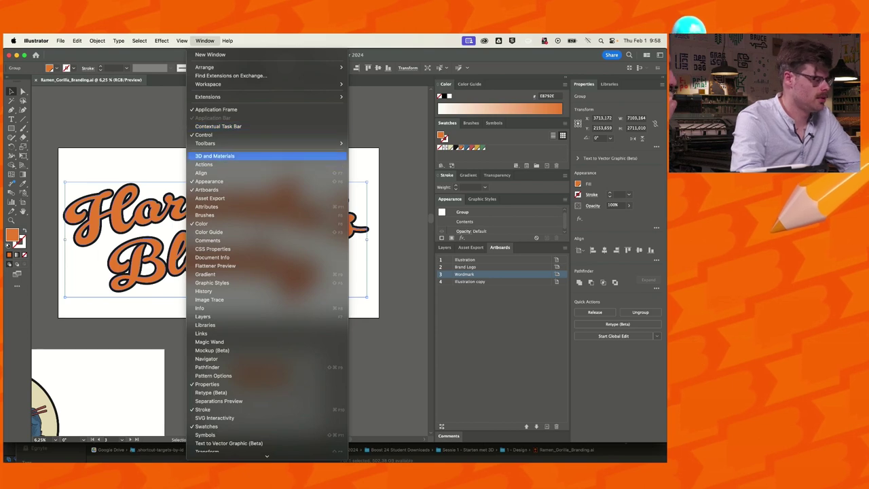
{"action": "left_click", "coordinate": [215, 156]}
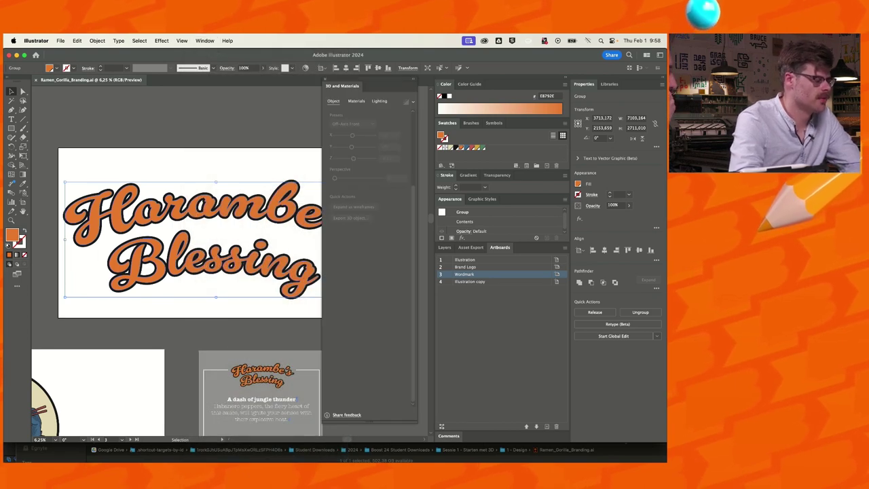
Lock the orange lettering and try the Extrude & Bevel effect on the black backing shape of the wordmark
{"action": "key", "text": "super+2"}
{"action": "left_click", "coordinate": [215, 207]}
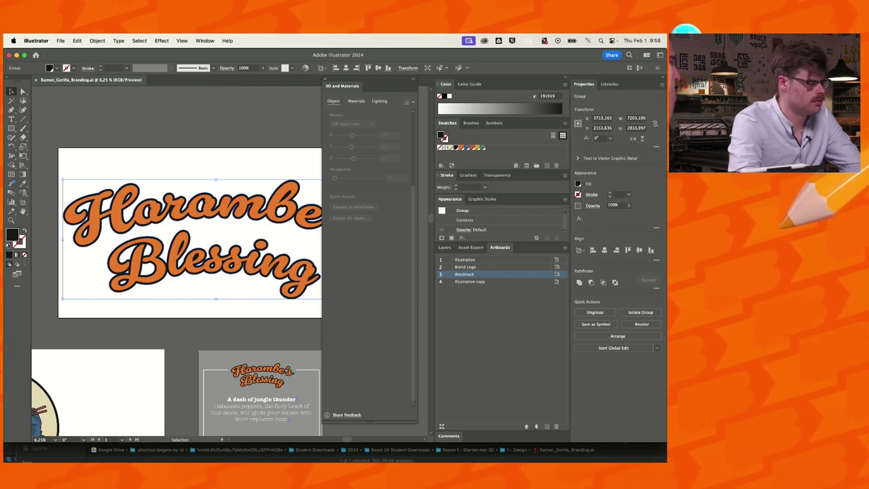
{"action": "left_click", "coordinate": [325, 79]}
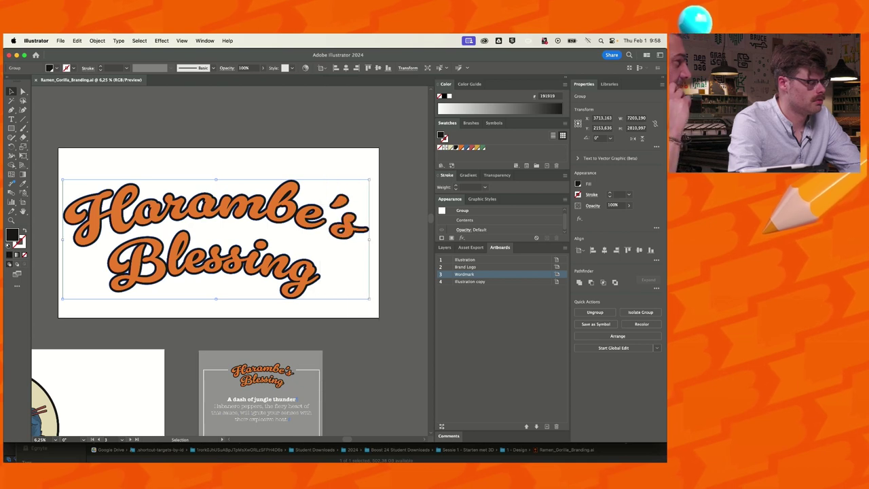
{"action": "left_click", "coordinate": [204, 40]}
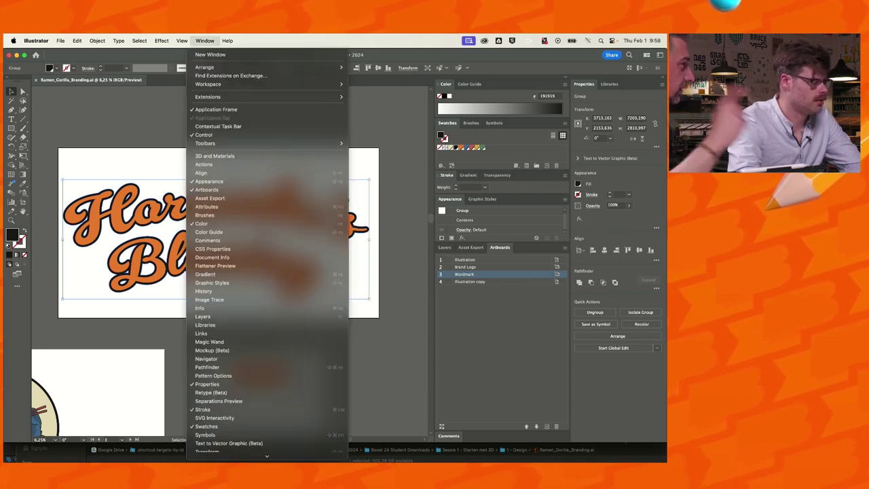
{"action": "mouse_move", "coordinate": [162, 40]}
{"action": "mouse_move", "coordinate": [179, 96]}
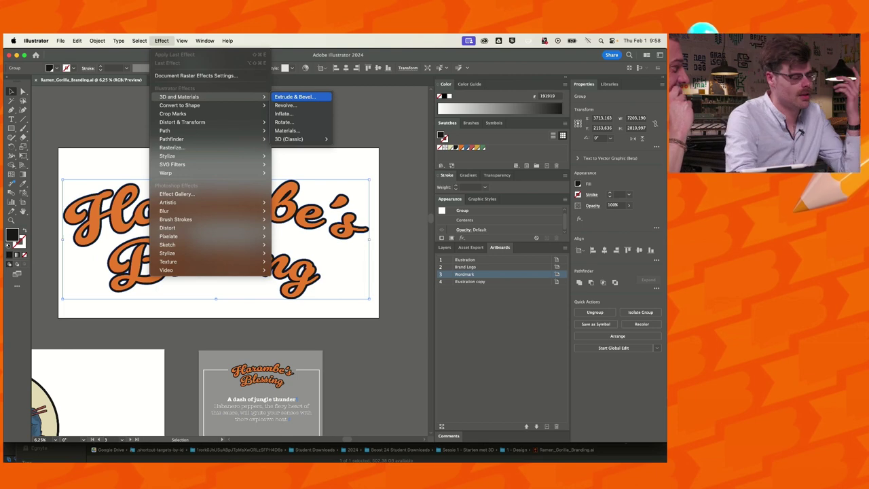
{"action": "left_click", "coordinate": [296, 96]}
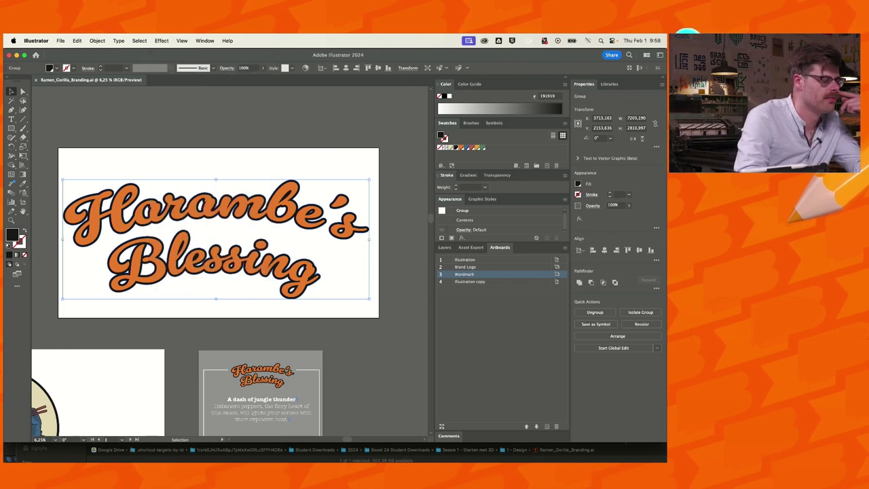
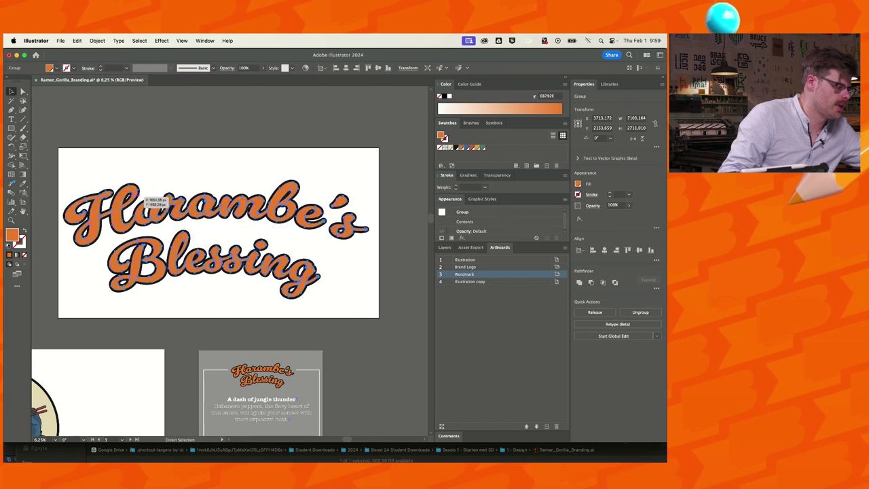
Cut the orange lettering's area out of the wordmark's black backing shape with Shape Builder, leaving only a hollow outline
{"action": "key", "text": "Delete"}
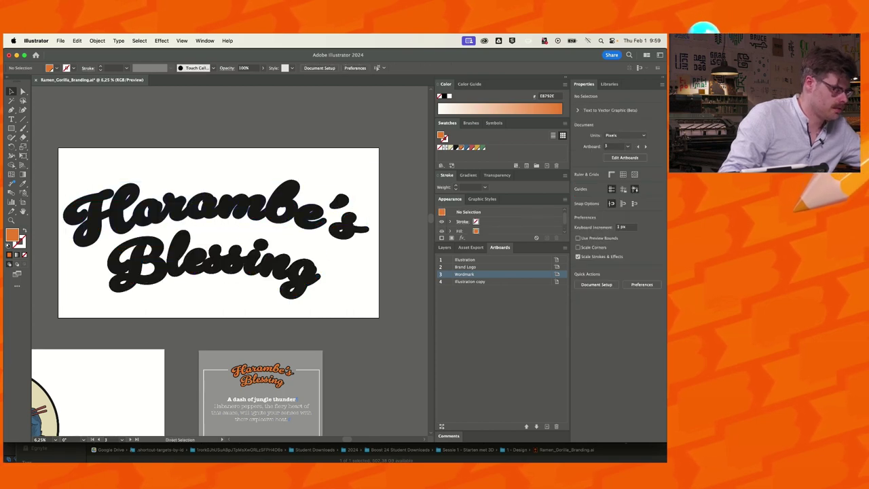
{"action": "key", "text": "super+z"}
{"action": "key", "text": "super+a"}
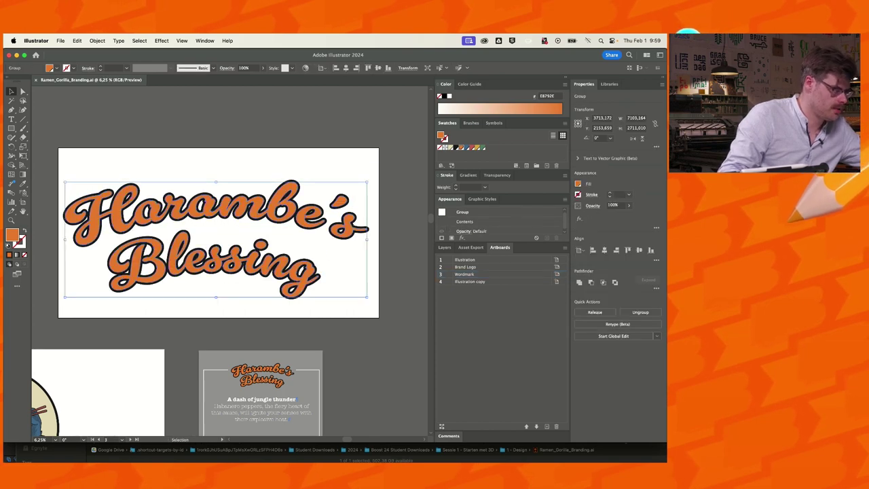
{"action": "key", "text": "shift+m"}
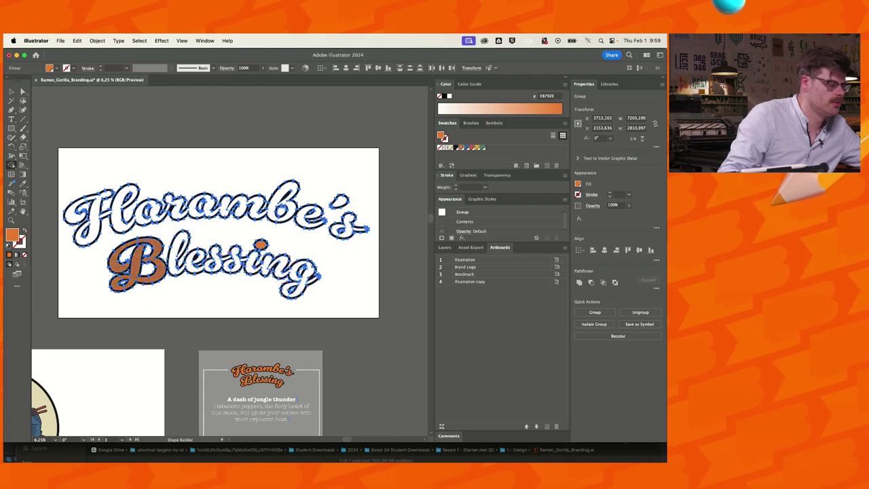
{"action": "left_click", "coordinate": [261, 244], "text": "alt"}
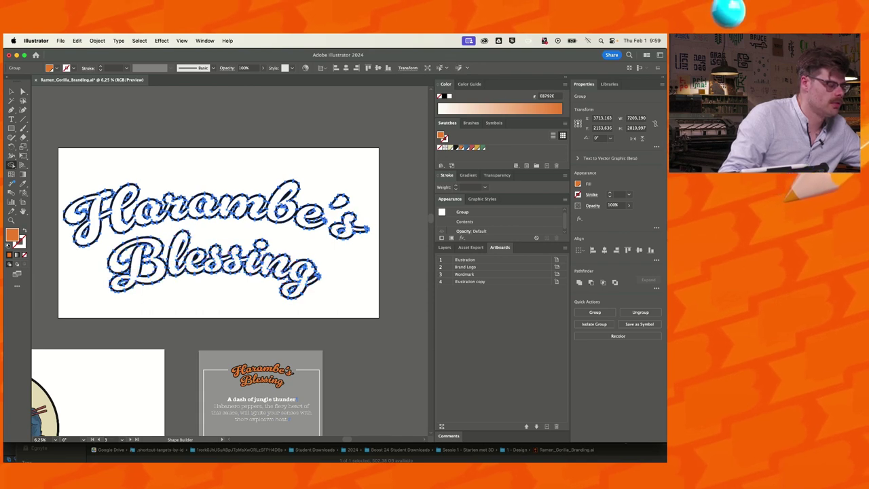
Paste the orange lettering in place in front of the black outline and undo a test move of it
{"action": "key", "text": "v"}
{"action": "key", "text": "super+shift+a"}
{"action": "key", "text": "super+f"}
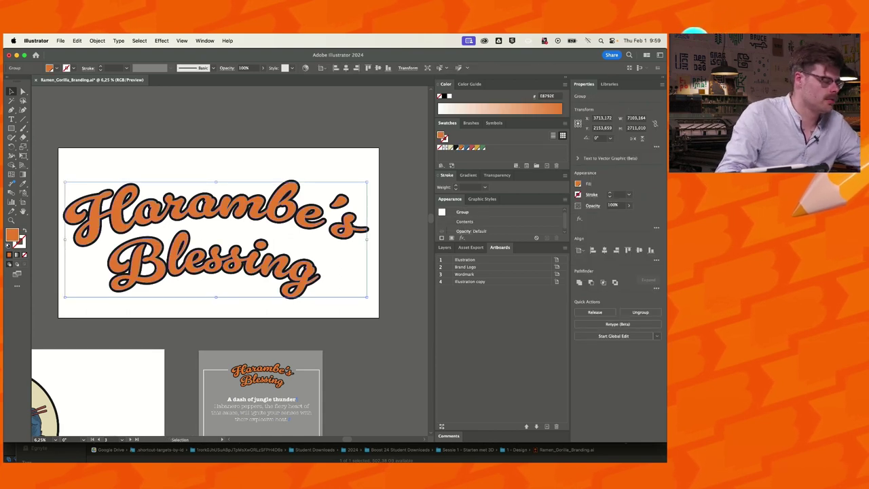
{"action": "left_click_drag", "start_coordinate": [204, 202], "coordinate": [233, 175]}
{"action": "key", "text": "super+z"}
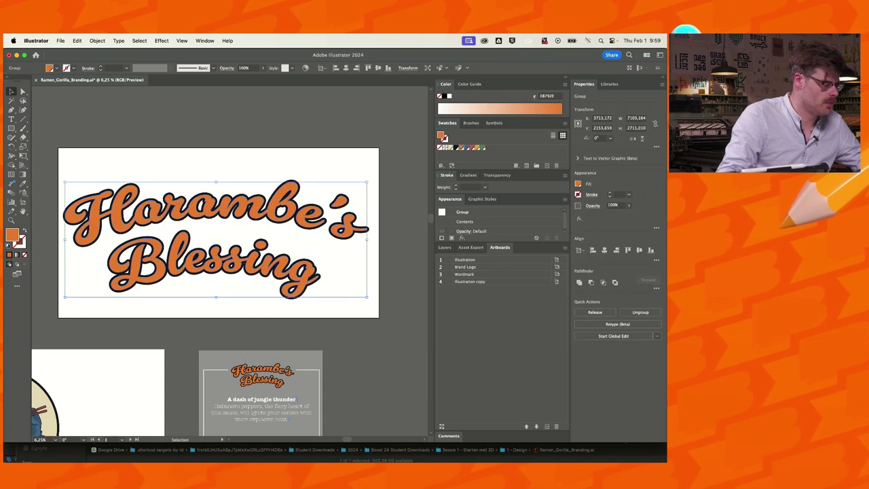
Apply the Extrude & Bevel effect to the orange lettering with a depth of 200 mm
{"action": "left_click", "coordinate": [162, 40]}
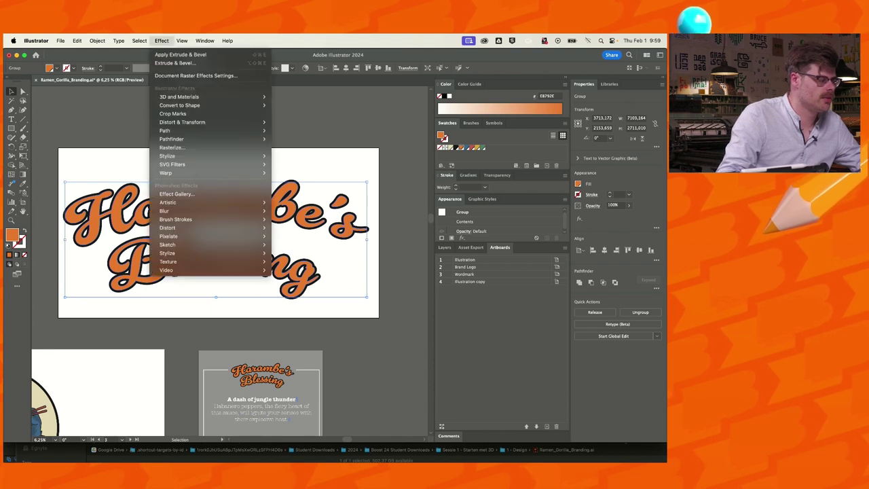
{"action": "mouse_move", "coordinate": [204, 96]}
{"action": "left_click", "coordinate": [299, 96]}
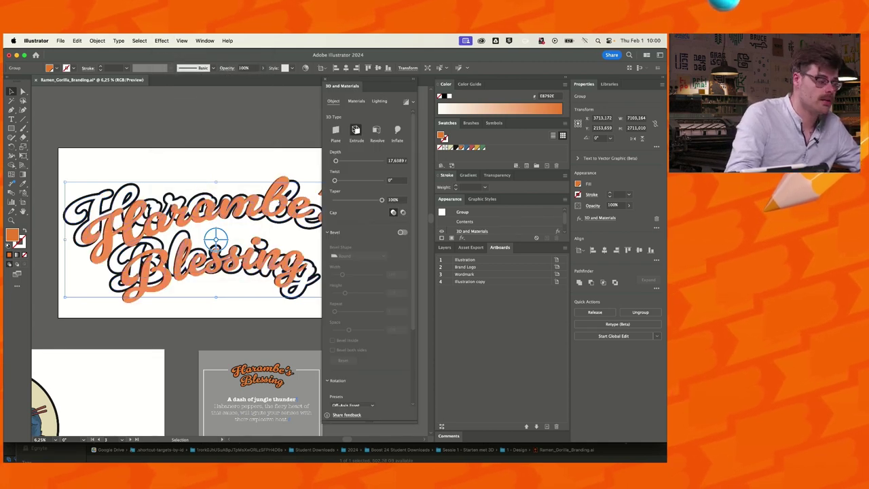
{"action": "left_click_drag", "start_coordinate": [335, 160], "coordinate": [348, 160]}
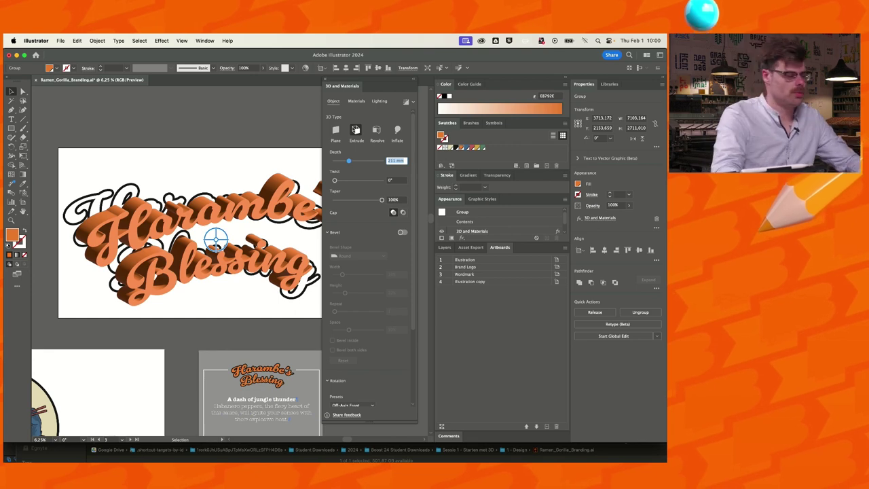
{"action": "type", "text": "20"}
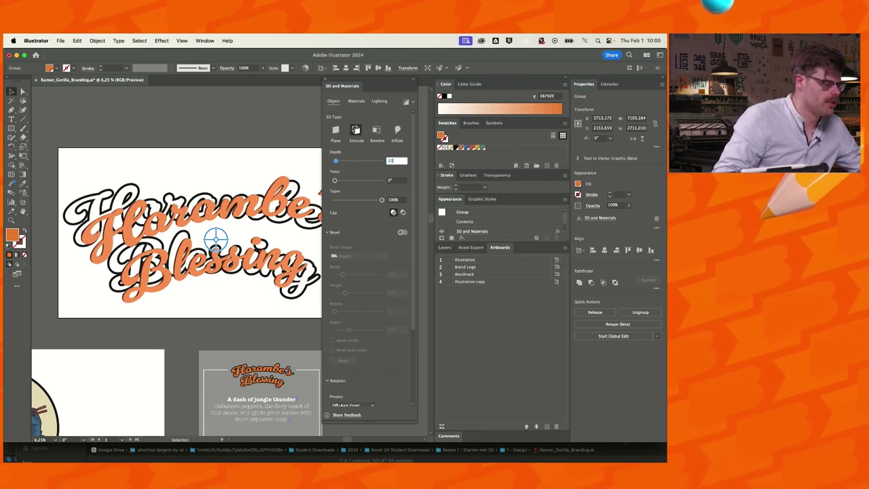
{"action": "type", "text": "0"}
{"action": "key", "text": "Tab"}
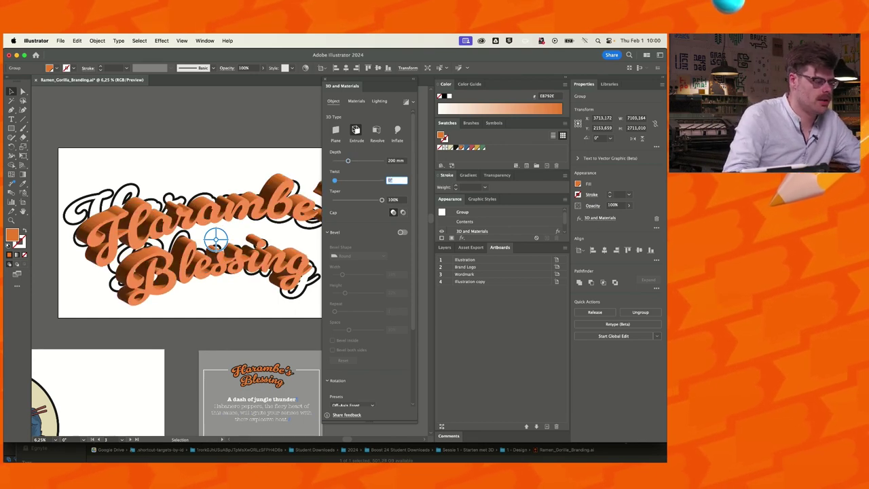
Try a 93° twist on the extruded lettering and set the twist back to 0°
{"action": "type", "text": "93"}
{"action": "key", "text": "Return"}
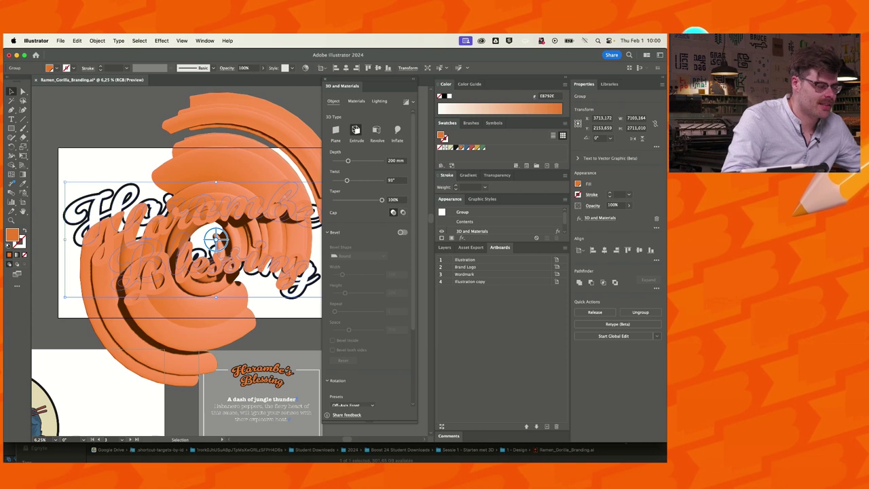
{"action": "left_click", "coordinate": [394, 180]}
{"action": "type", "text": "0"}
{"action": "key", "text": "Tab"}
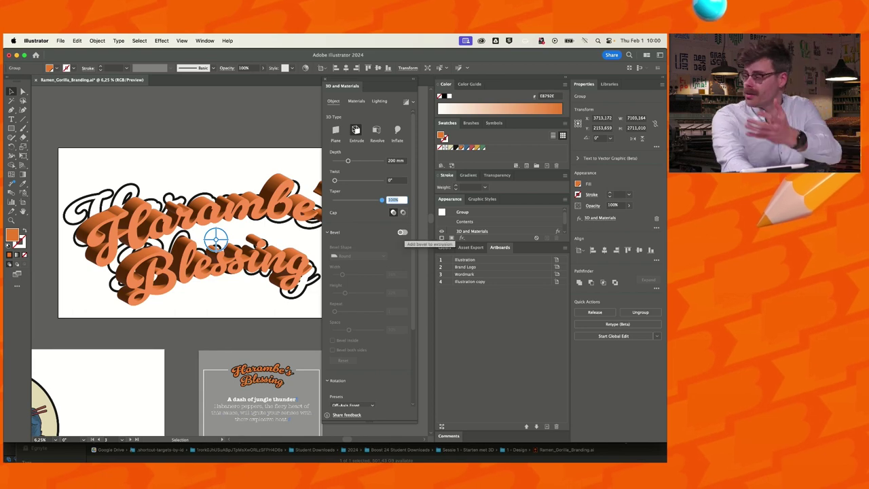
Add a Classic bevel to the extruded orange lettering and examine its edges up close
{"action": "left_click", "coordinate": [402, 232]}
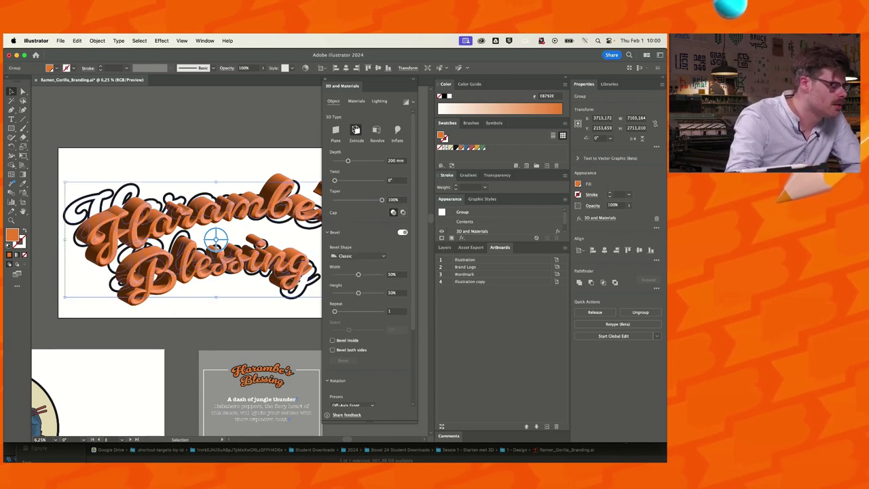
{"action": "key", "text": "super+equal"}
{"action": "key", "text": "super+equal"}
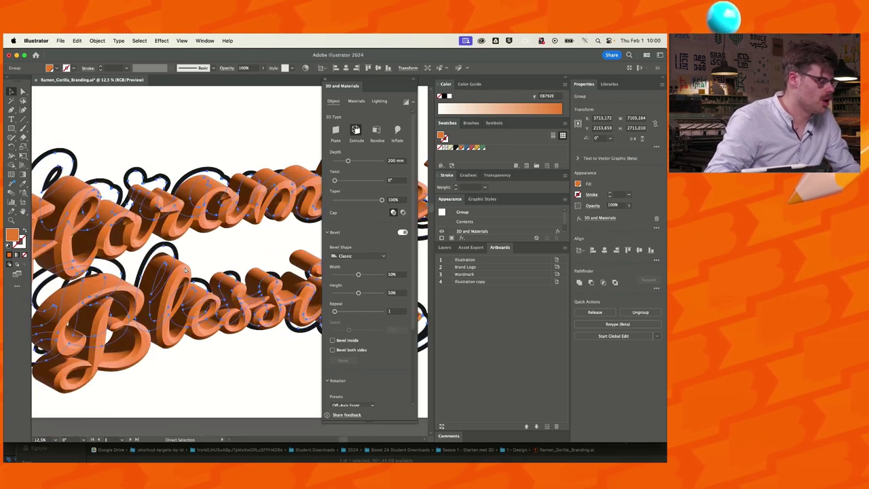
Set the Classic bevel on the orange lettering to a width of 10% and a height of 33%
{"action": "left_click_drag", "start_coordinate": [358, 275], "coordinate": [339, 274]}
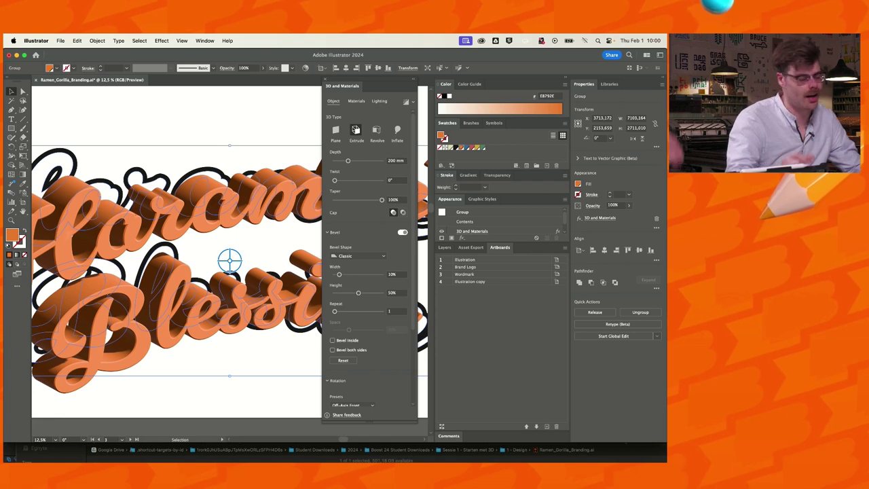
{"action": "left_click_drag", "start_coordinate": [359, 293], "coordinate": [350, 293]}
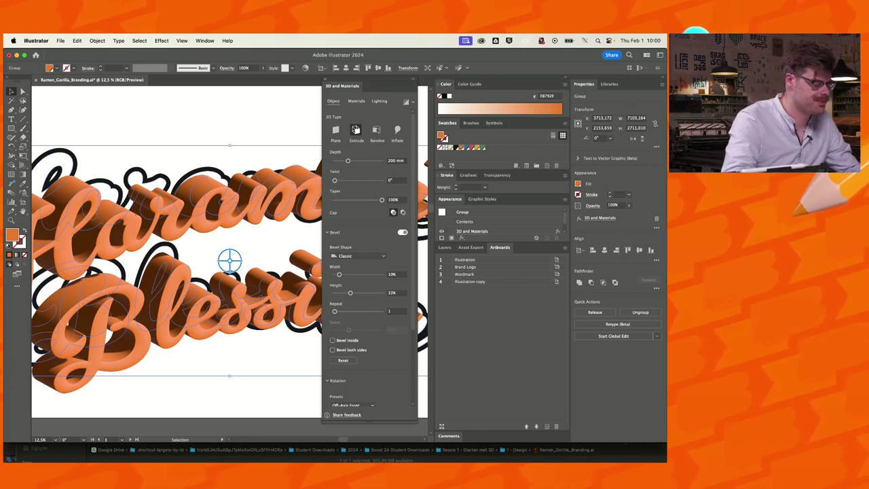
{"action": "scroll", "coordinate": [366, 272], "scroll_direction": "down", "scroll_amount": 5}
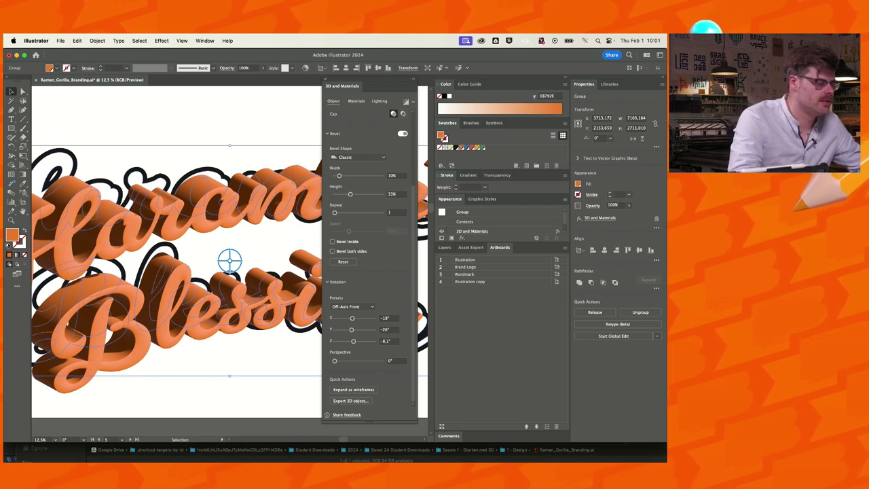
Bring up the Asset Export settings in preparation for exporting the 3D wordmark
{"action": "left_click", "coordinate": [204, 40]}
{"action": "key", "text": "Escape"}
{"action": "left_click", "coordinate": [470, 247]}
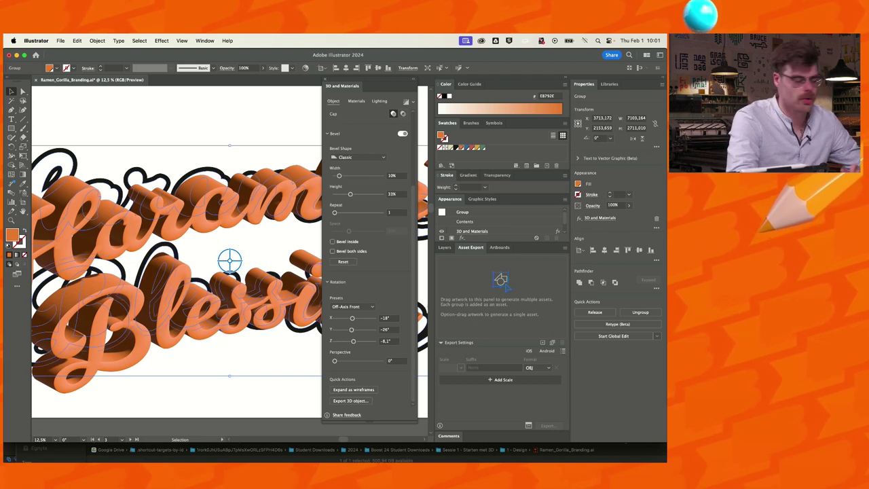
Apply the Extrude & Bevel effect to the black outline lettering with a depth of 250 mm
{"action": "key", "text": "super+shift+a"}
{"action": "left_click", "coordinate": [71, 150]}
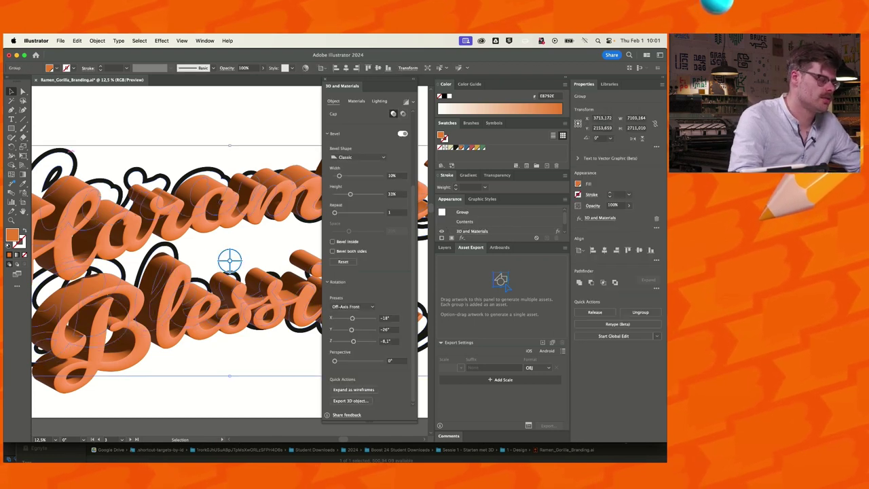
{"action": "scroll", "coordinate": [354, 129], "scroll_direction": "up", "scroll_amount": 3}
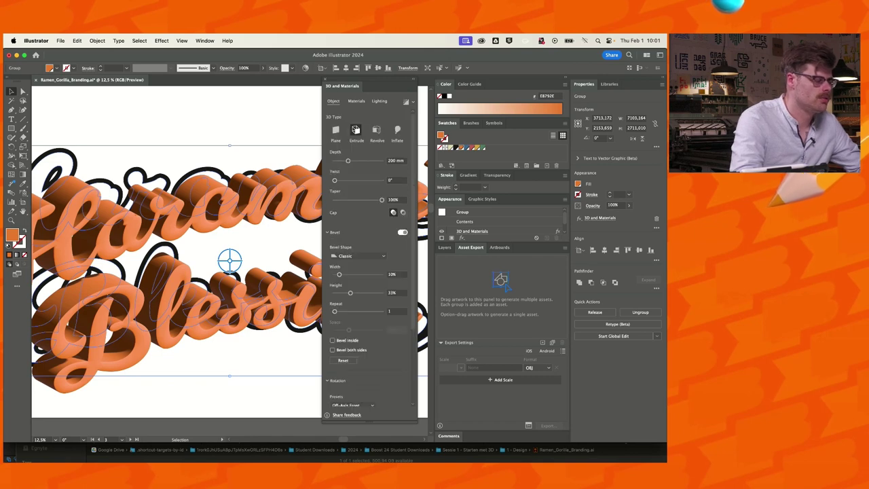
{"action": "key", "text": "super+shift+a"}
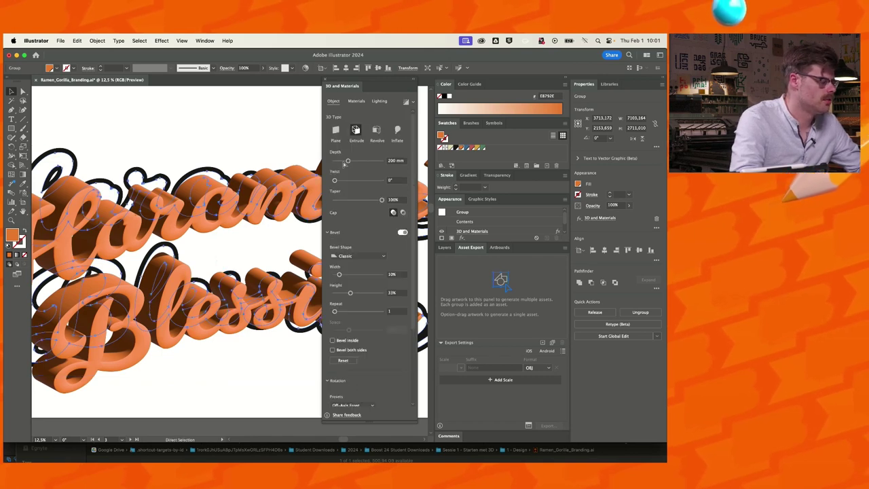
{"action": "left_click", "coordinate": [72, 151]}
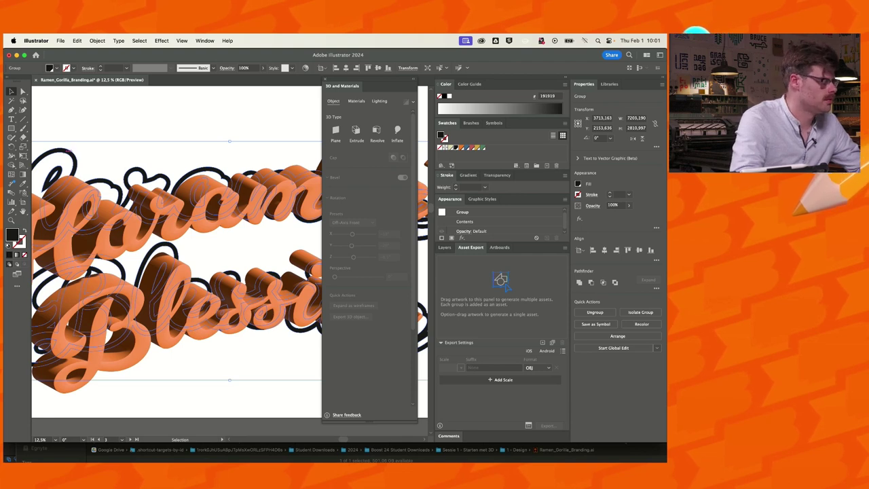
{"action": "left_click", "coordinate": [162, 41]}
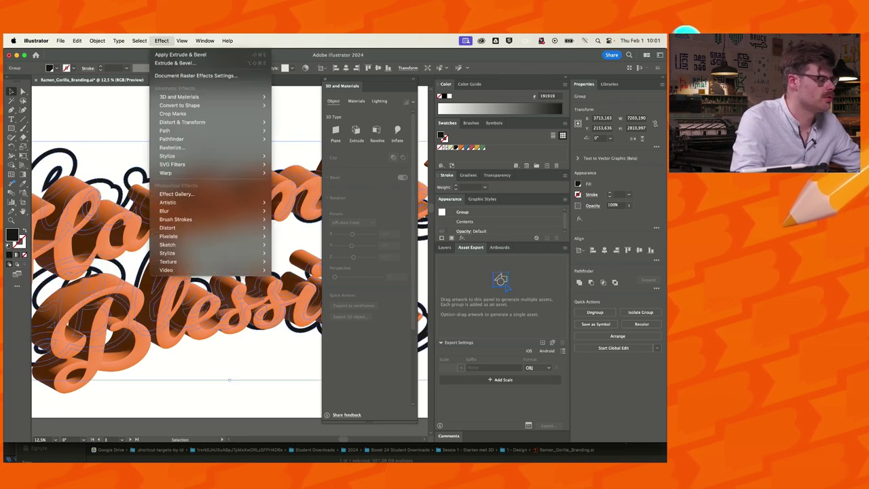
{"action": "mouse_move", "coordinate": [179, 96]}
{"action": "left_click", "coordinate": [297, 96]}
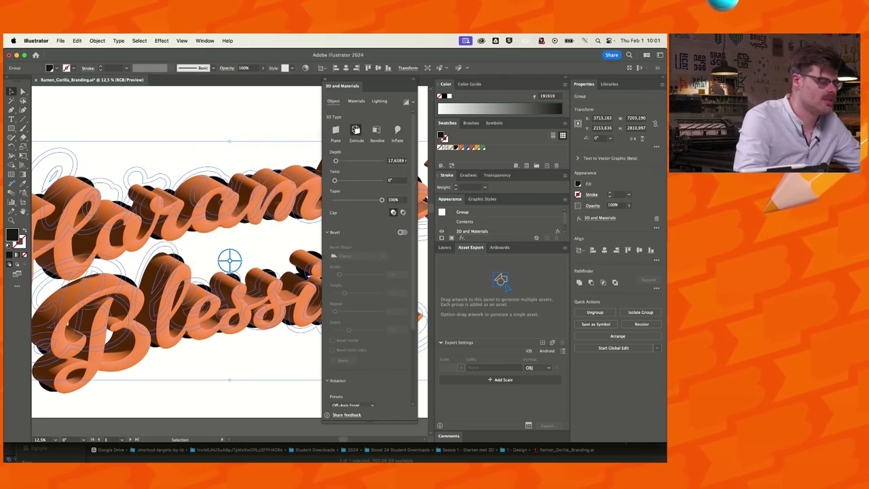
{"action": "left_click_drag", "start_coordinate": [335, 160], "coordinate": [345, 161]}
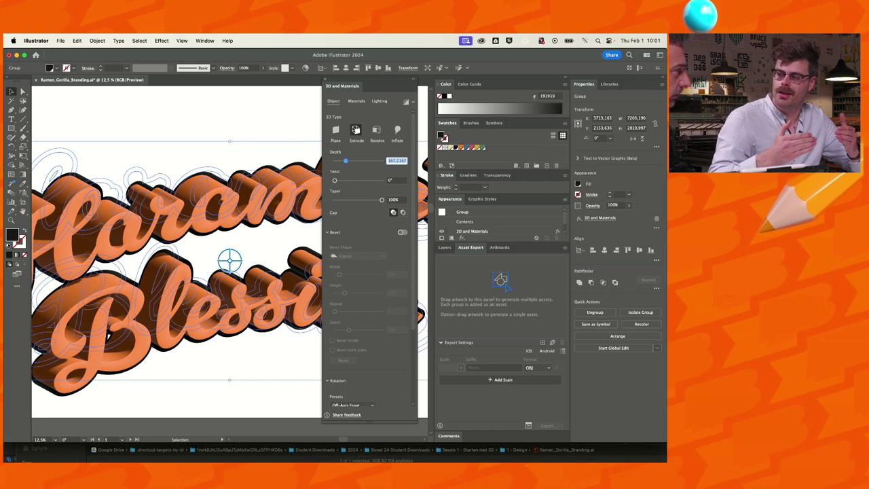
{"action": "type", "text": "250"}
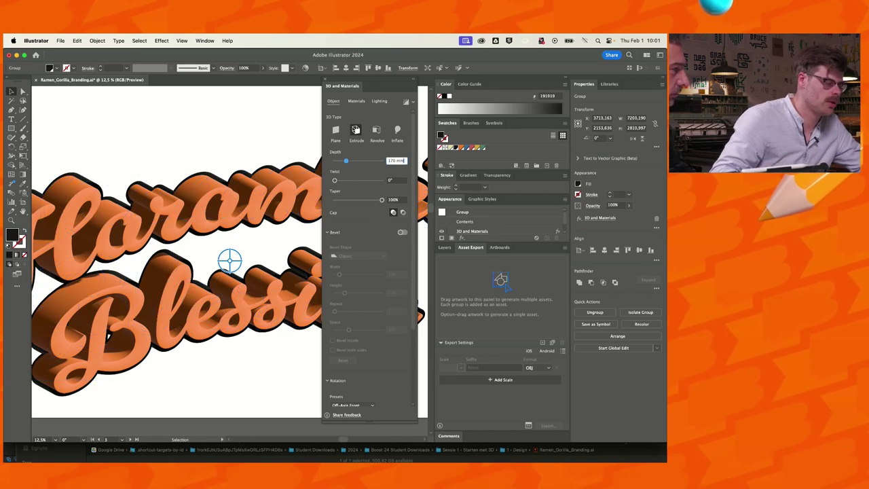
{"action": "key", "text": "Return"}
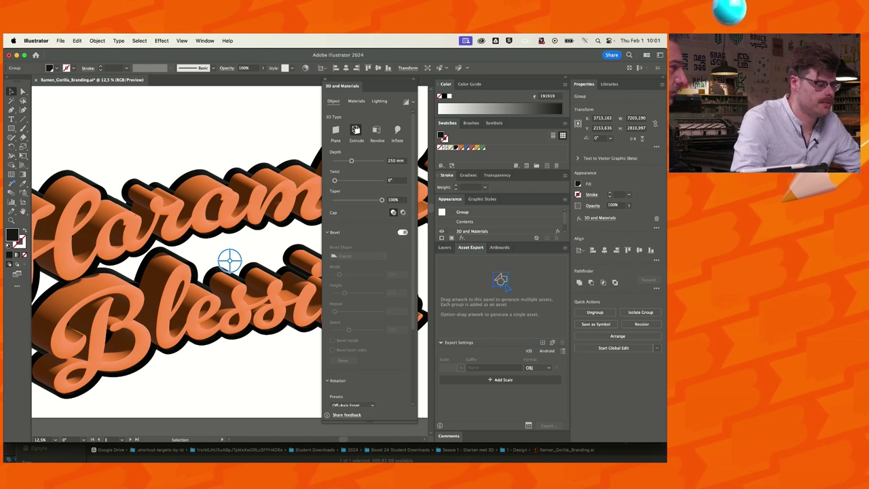
Give the extruded black outline a Round bevel with a width of 13% and a height of 13%
{"action": "left_click", "coordinate": [358, 256]}
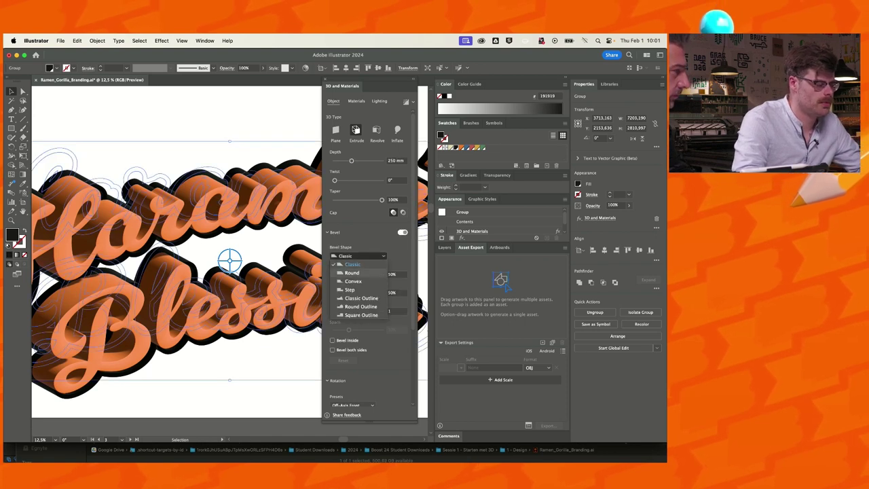
{"action": "left_click", "coordinate": [352, 273]}
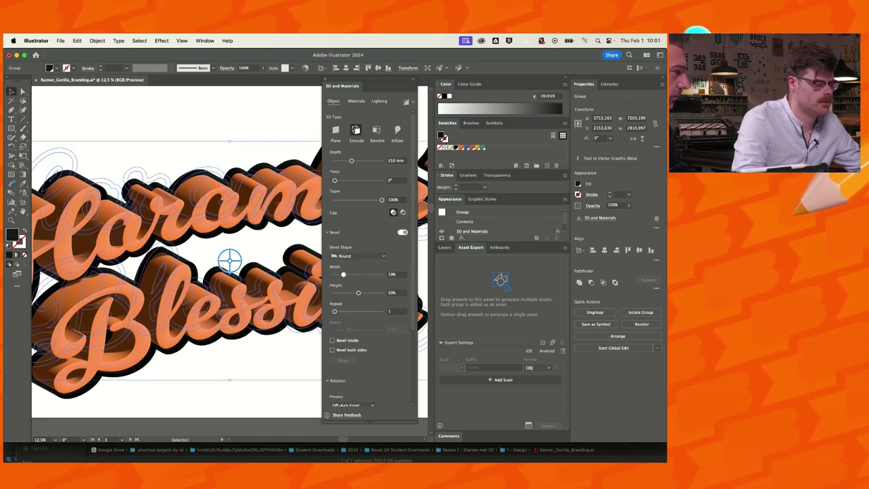
{"action": "left_click_drag", "start_coordinate": [343, 274], "coordinate": [342, 293]}
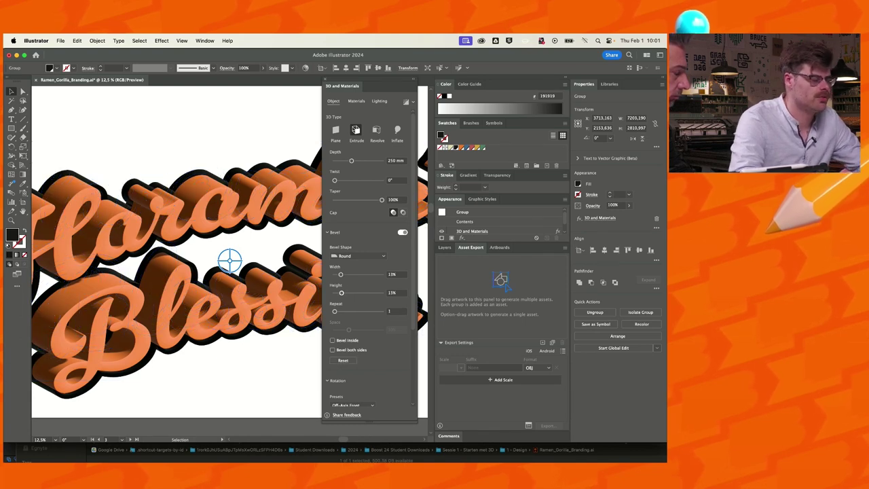
Select both the orange lettering and the black outline and generate separate export assets from them
{"action": "key", "text": "super+shift+a"}
{"action": "key", "text": "super+minus"}
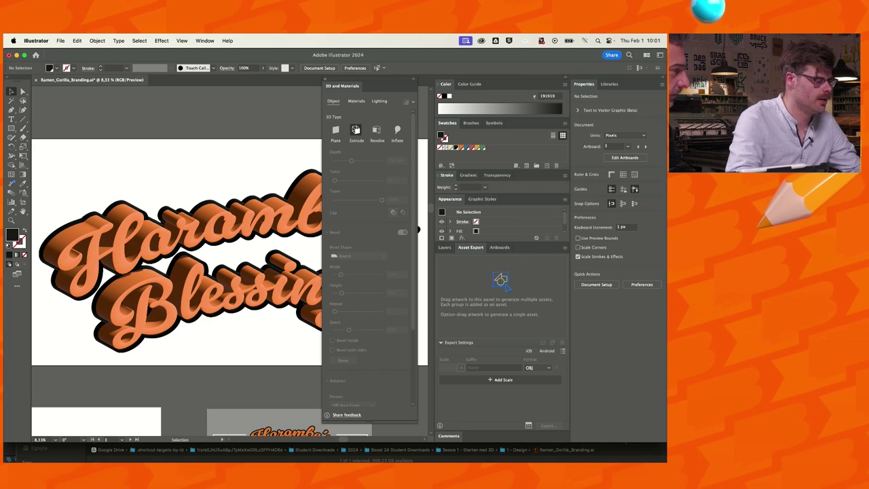
{"action": "key", "text": "super+a"}
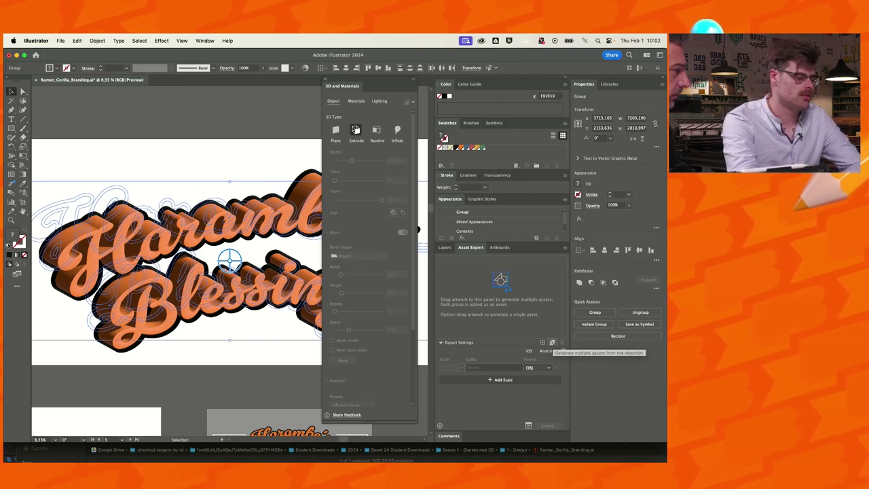
{"action": "left_click", "coordinate": [552, 343]}
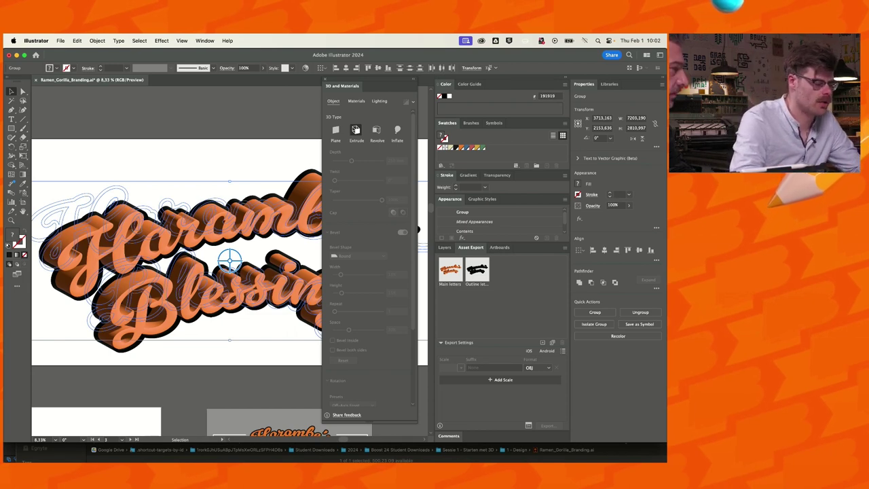
{"action": "left_click", "coordinate": [450, 269]}
{"action": "left_click", "coordinate": [477, 269], "text": "shift"}
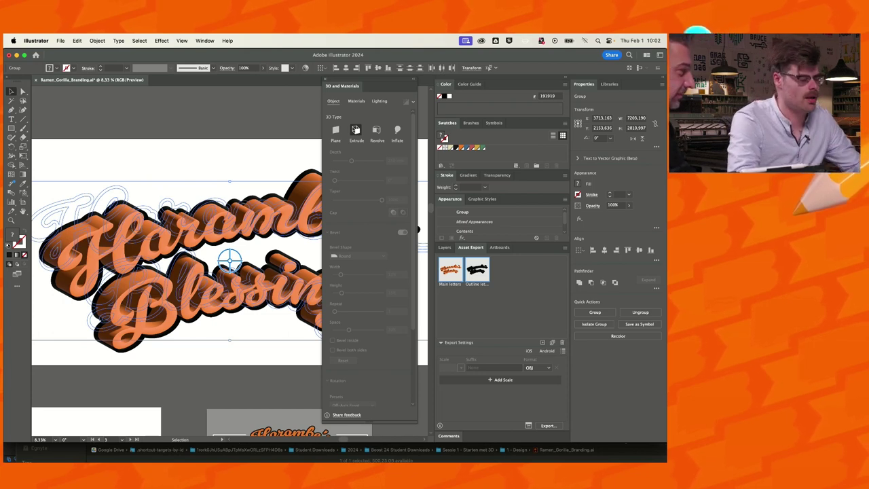
{"action": "left_click", "coordinate": [548, 425]}
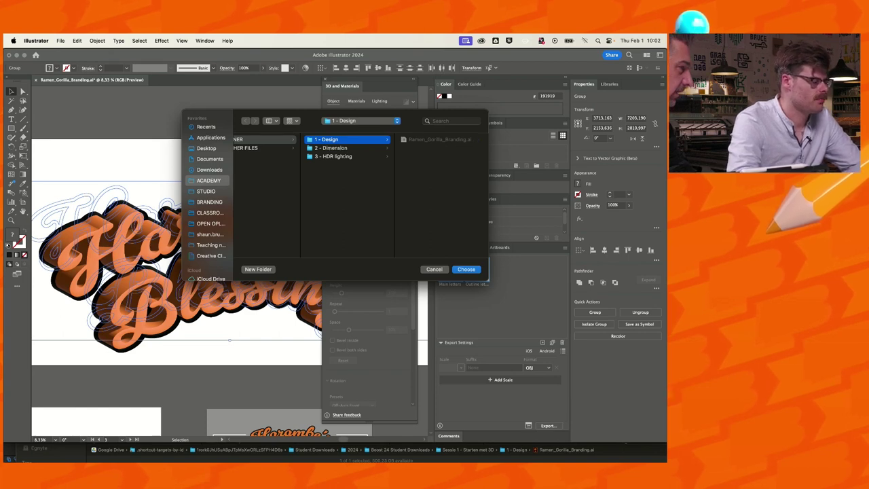
{"action": "key", "text": "Return"}
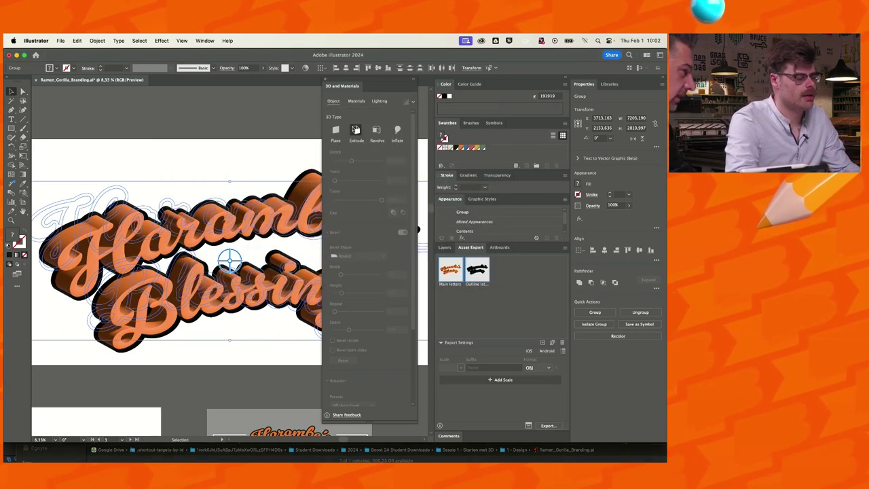
Export the Main letters and Outline letters assets in OBJ format to the BOOST 24 folder inside Clean Desktop
{"action": "left_click", "coordinate": [543, 368]}
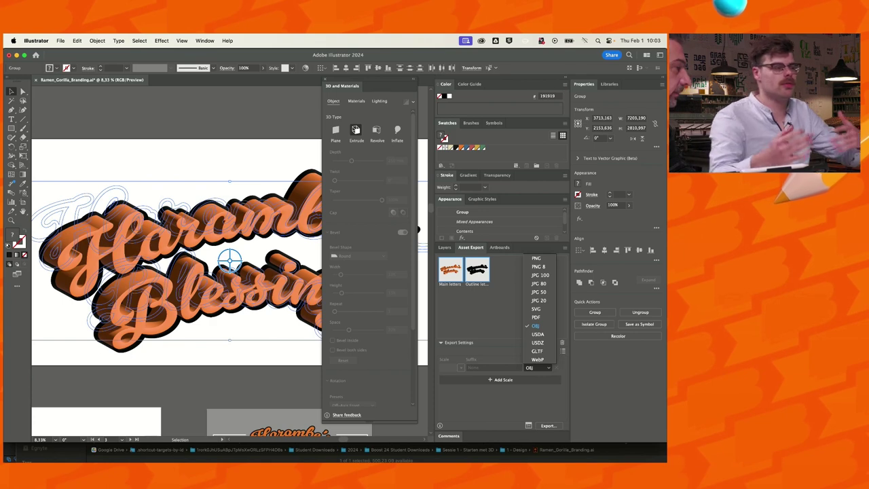
{"action": "key", "text": "Escape"}
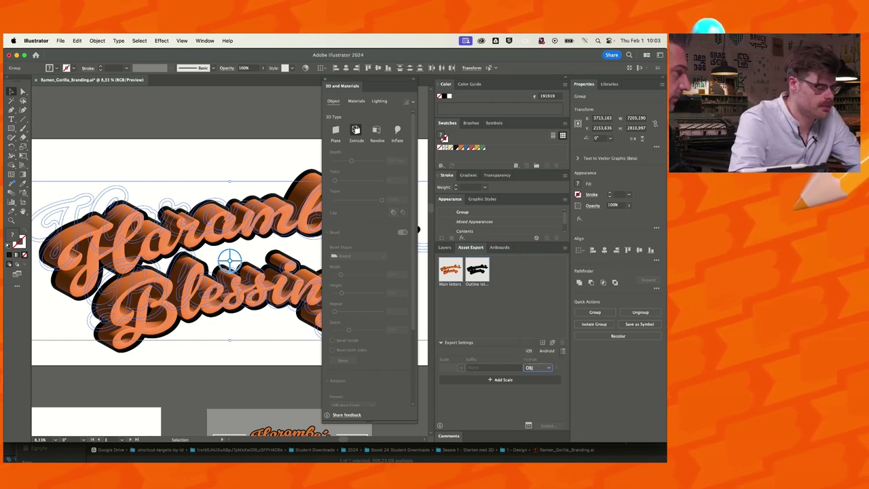
{"action": "left_click", "coordinate": [450, 270]}
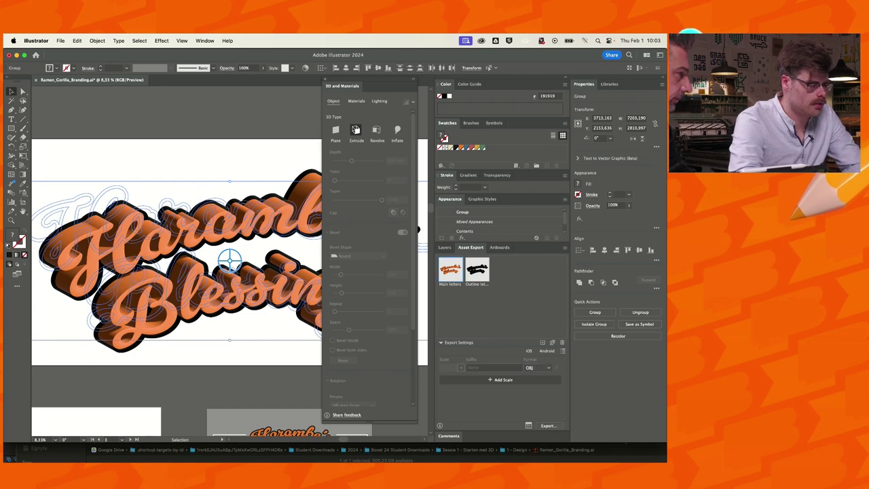
{"action": "left_click", "coordinate": [548, 426]}
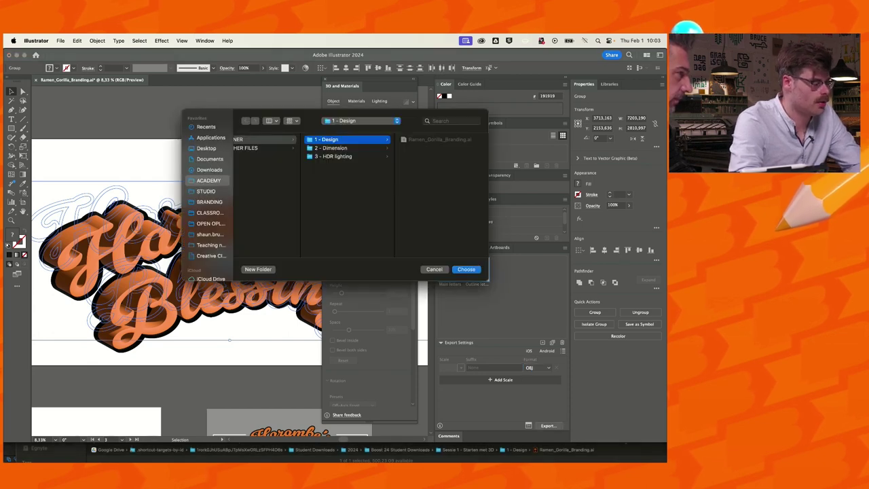
{"action": "left_click", "coordinate": [207, 148]}
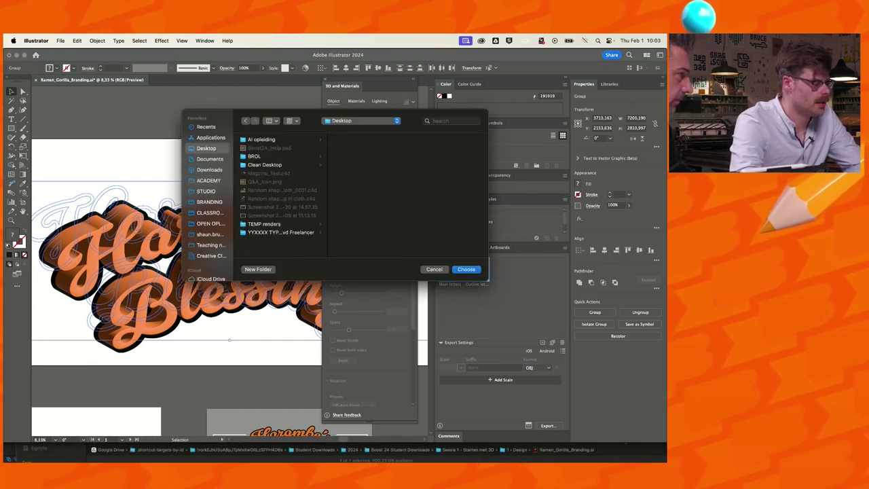
{"action": "left_click", "coordinate": [265, 164]}
{"action": "left_click", "coordinate": [354, 139]}
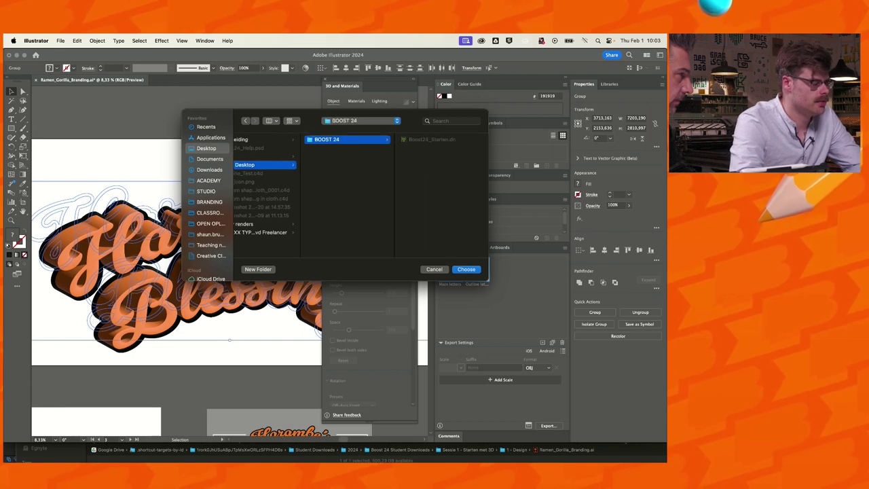
{"action": "key", "text": "Return"}
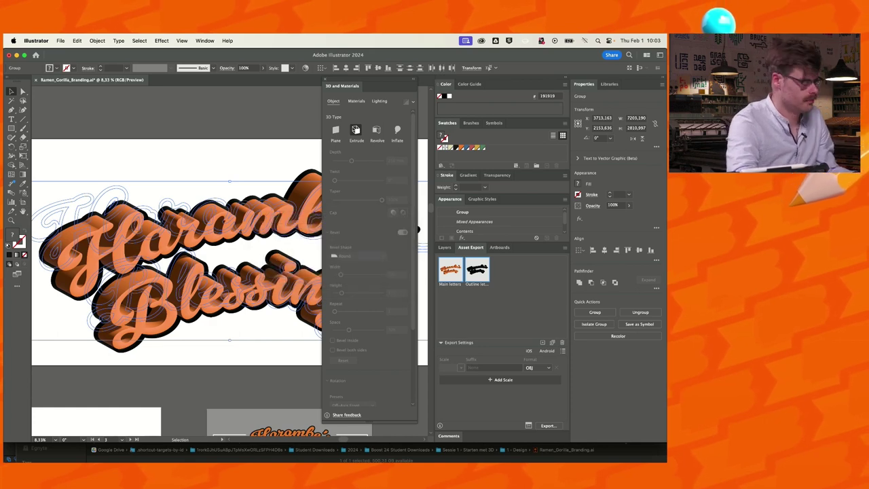
Switch to Finder and open the OBJ folder inside BOOST 24
{"action": "key", "text": "super+Tab"}
{"action": "key", "text": "super+Tab"}
{"action": "key", "text": "super+Tab"}
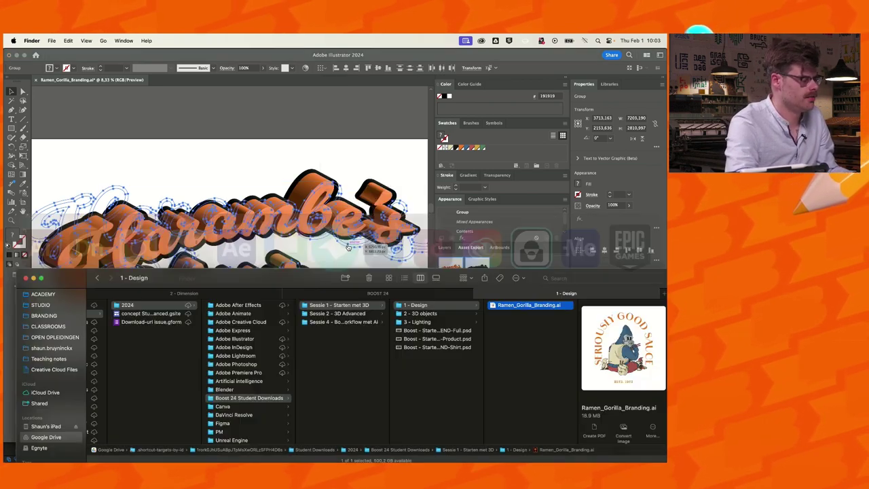
{"action": "left_click", "coordinate": [377, 292]}
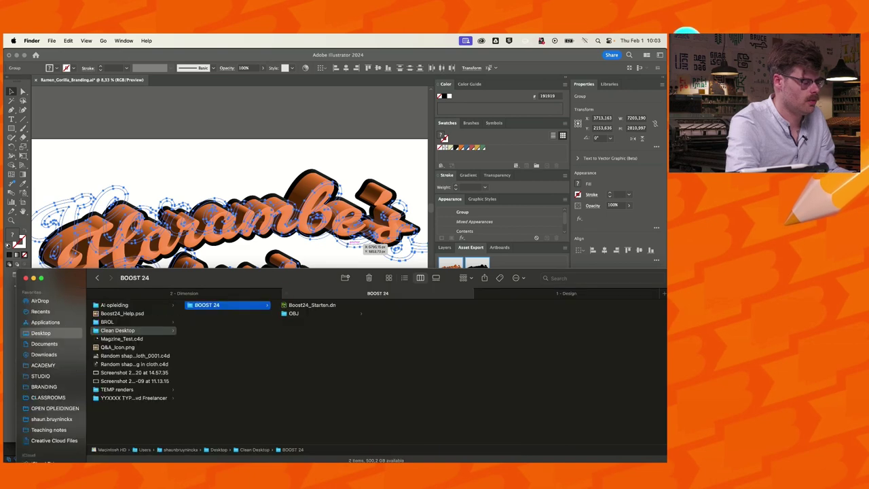
{"action": "left_click", "coordinate": [294, 313]}
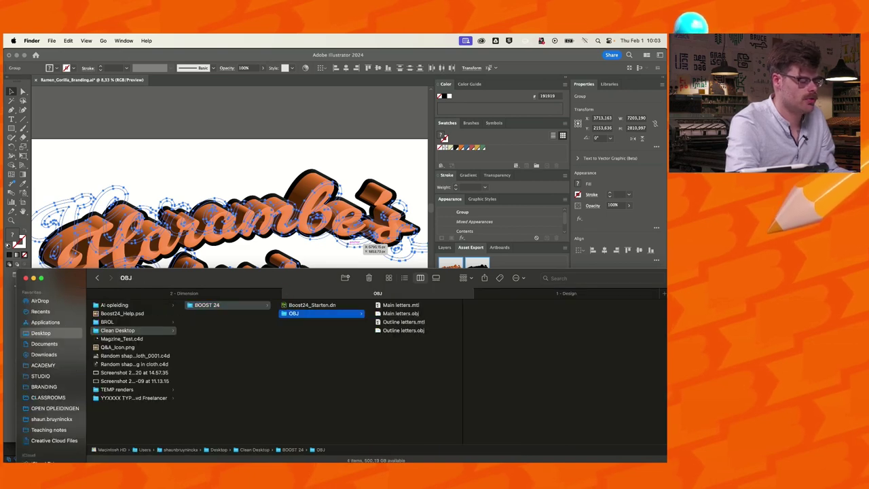
Move the Main letters.mtl and Outline letters.mtl files to the Trash, keeping the two OBJ files
{"action": "left_click", "coordinate": [401, 304]}
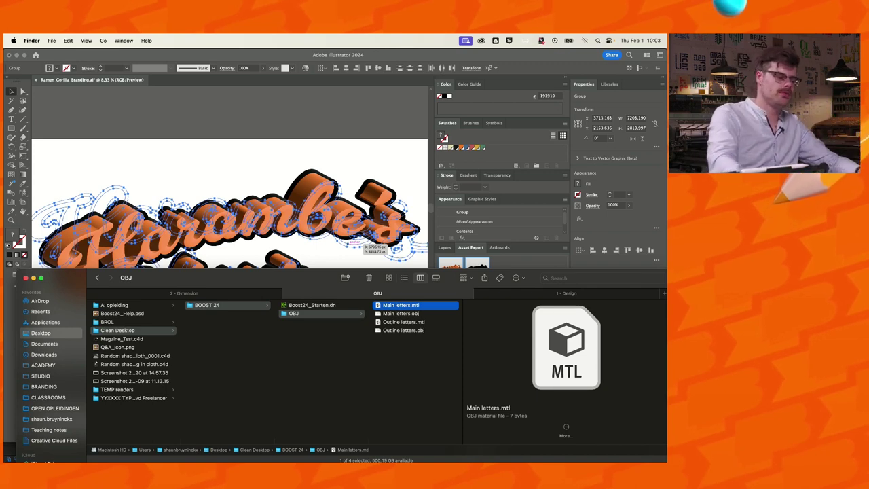
{"action": "left_click", "coordinate": [400, 313]}
{"action": "left_click", "coordinate": [403, 322]}
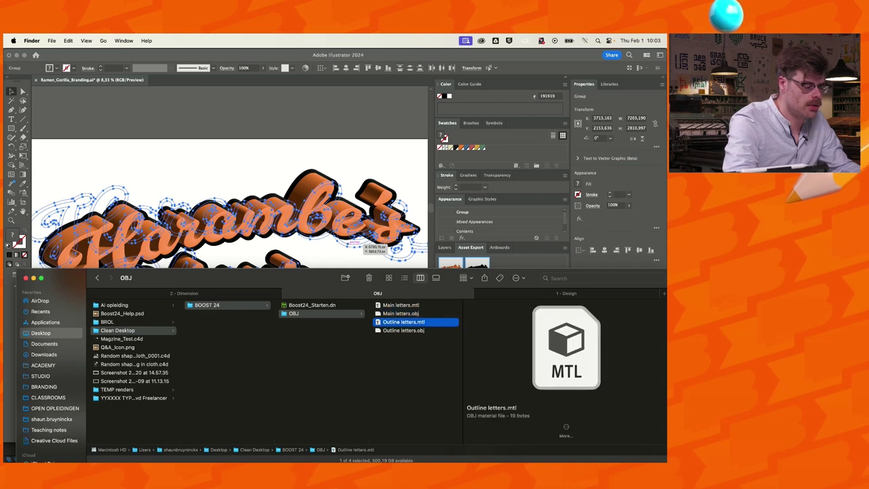
{"action": "left_click", "coordinate": [400, 305], "text": "super"}
{"action": "key", "text": "super+BackSpace"}
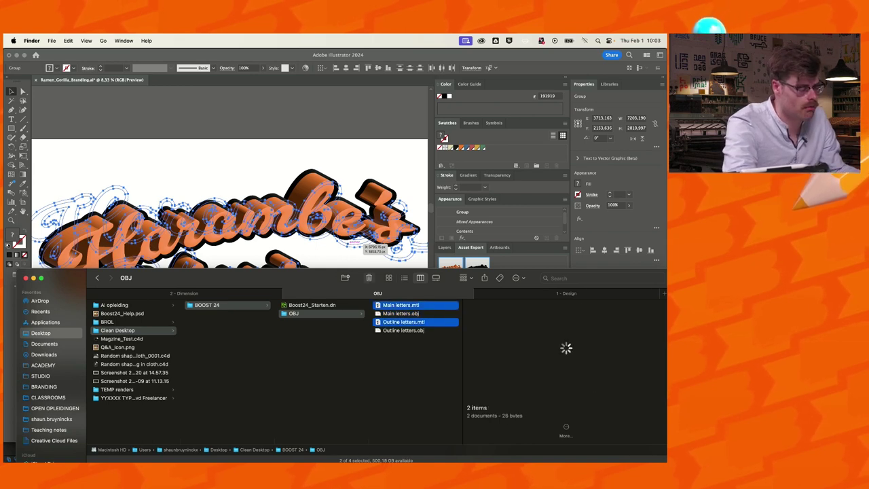
Switch to Adobe Dimension and import Main letters.obj from the OBJ folder inside Clean Desktop > BOOST 24
{"action": "key", "text": "Left"}
{"action": "key", "text": "Right"}
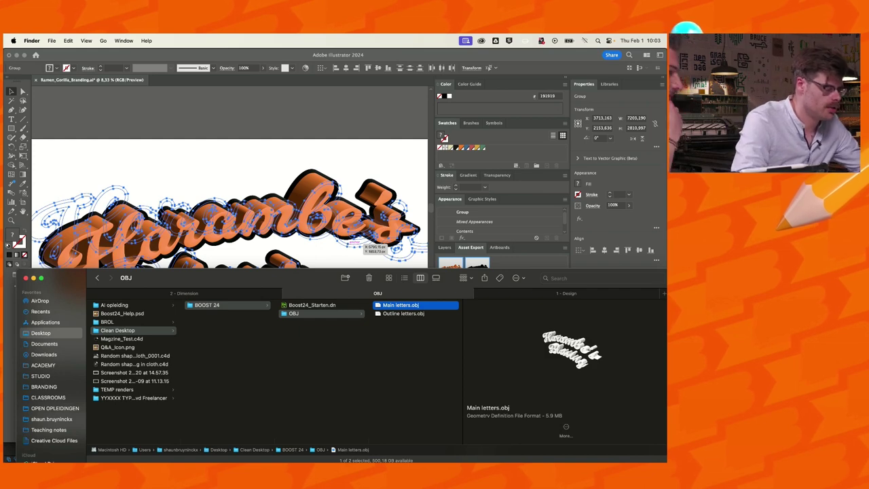
{"action": "key", "text": "super+Tab"}
{"action": "key", "text": "super+Tab"}
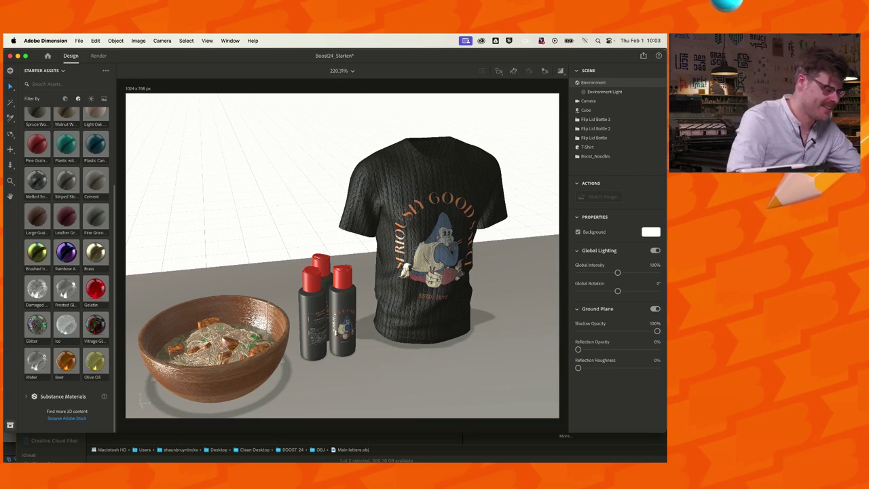
{"action": "key", "text": "super+i"}
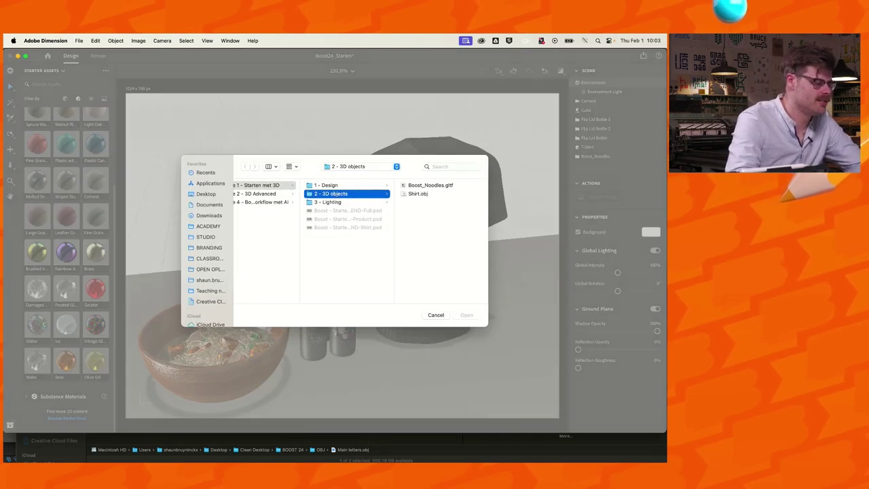
{"action": "scroll", "coordinate": [360, 241], "scroll_direction": "left", "scroll_amount": 1}
{"action": "left_click", "coordinate": [206, 194]}
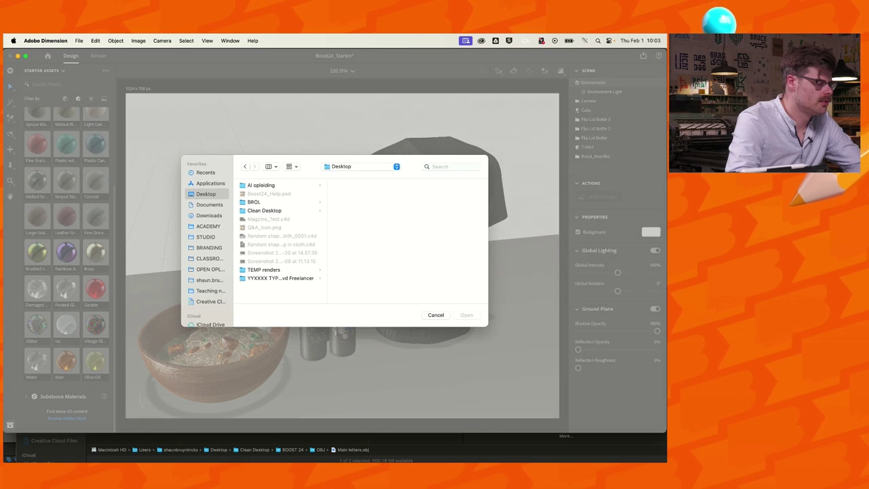
{"action": "left_click", "coordinate": [264, 211]}
{"action": "left_click", "coordinate": [354, 185]}
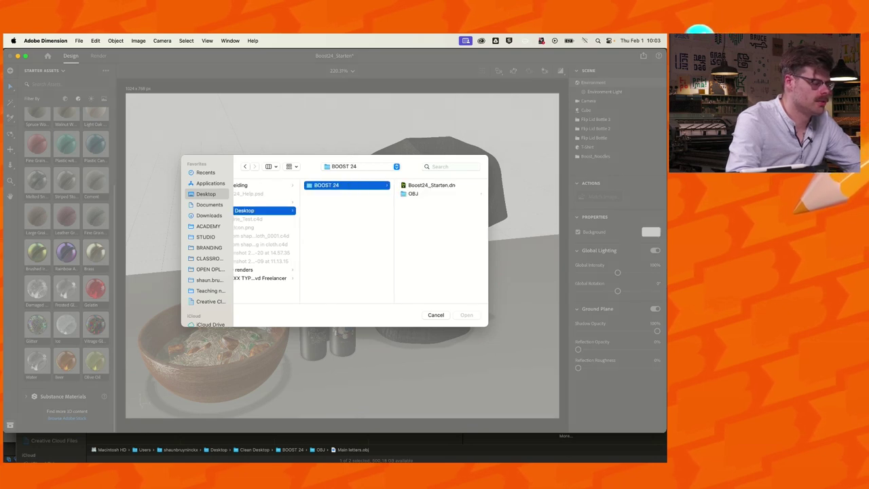
{"action": "left_click", "coordinate": [432, 193]}
{"action": "left_click", "coordinate": [432, 185]}
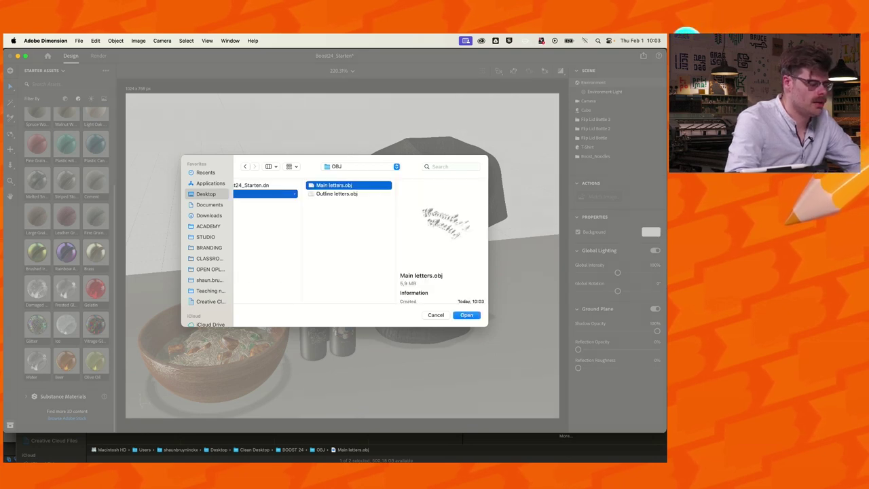
{"action": "key", "text": "Return"}
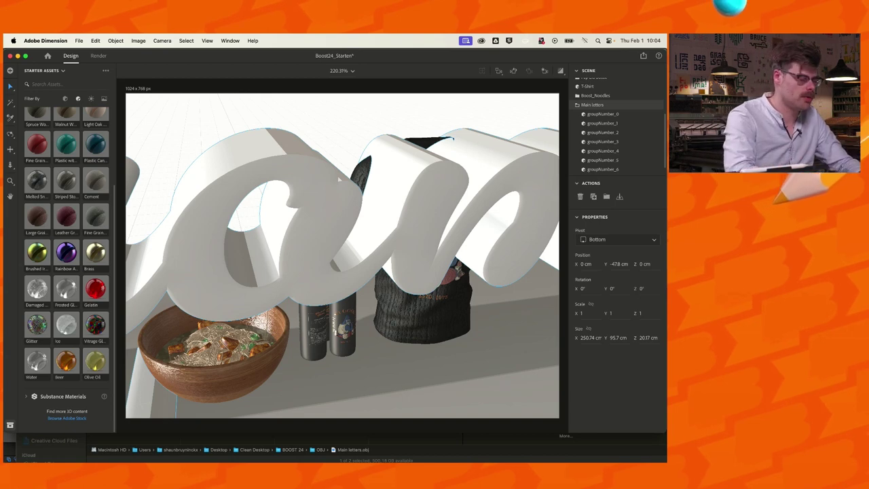
Import Outline letters.obj from the same OBJ folder into the scene
{"action": "key", "text": "super+i"}
{"action": "left_click", "coordinate": [428, 194]}
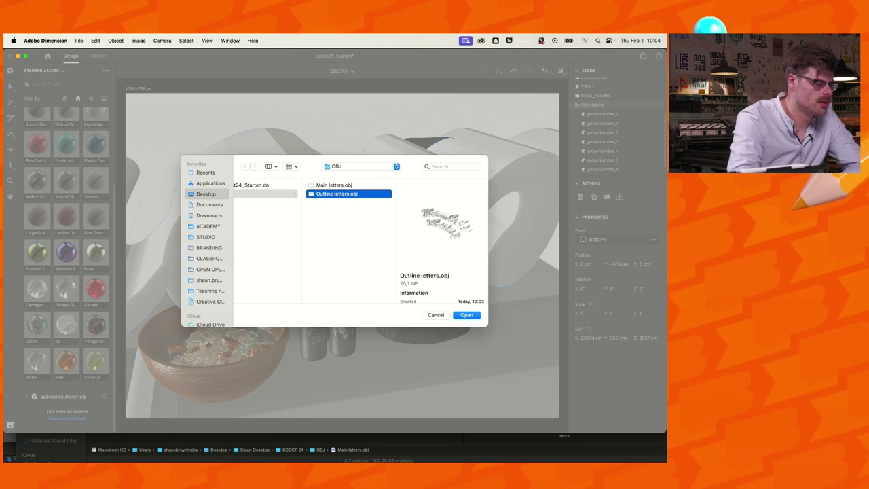
{"action": "key", "text": "Return"}
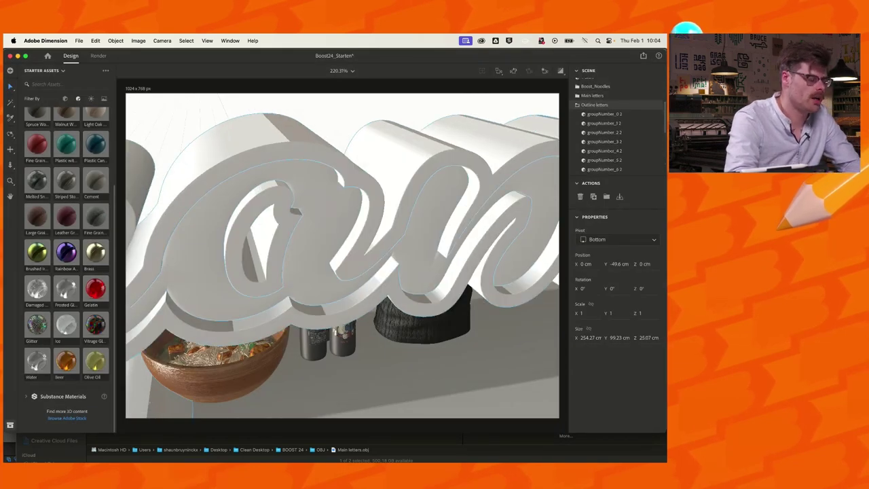
Group the imported Main letters and Outline letters models together
{"action": "left_click", "coordinate": [577, 105]}
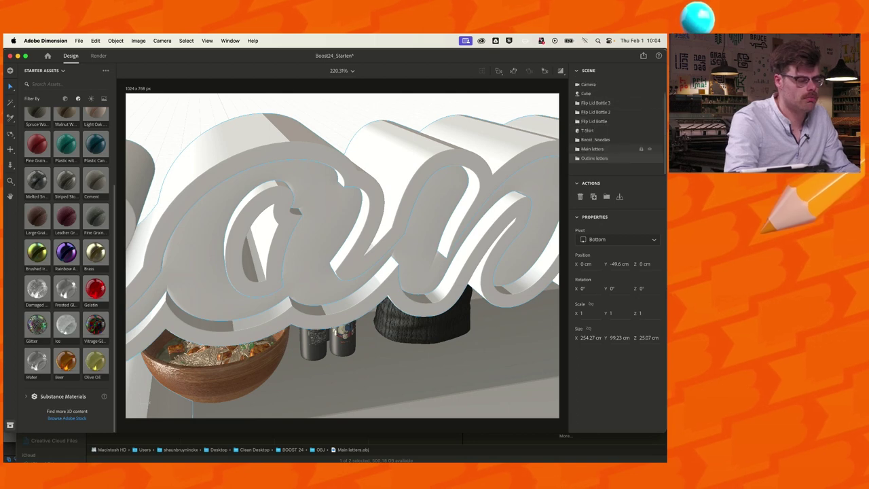
{"action": "left_click", "coordinate": [577, 148]}
{"action": "left_click", "coordinate": [577, 149]}
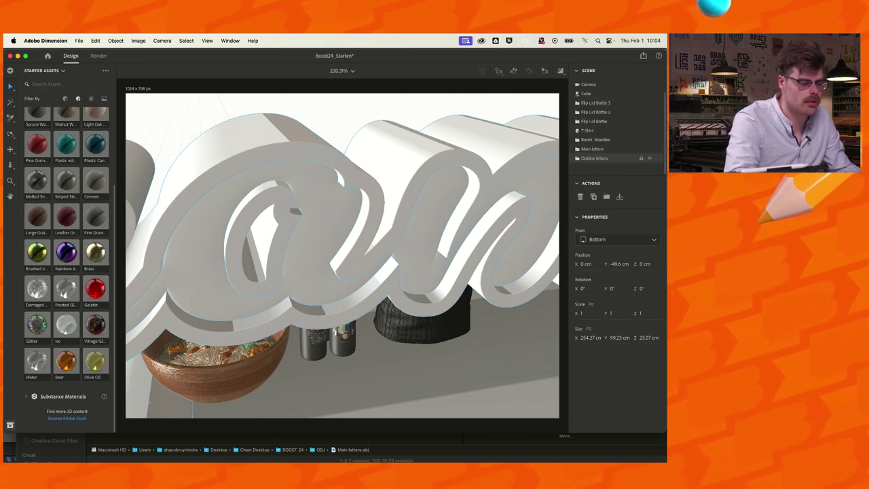
{"action": "left_click", "coordinate": [580, 149], "text": "shift"}
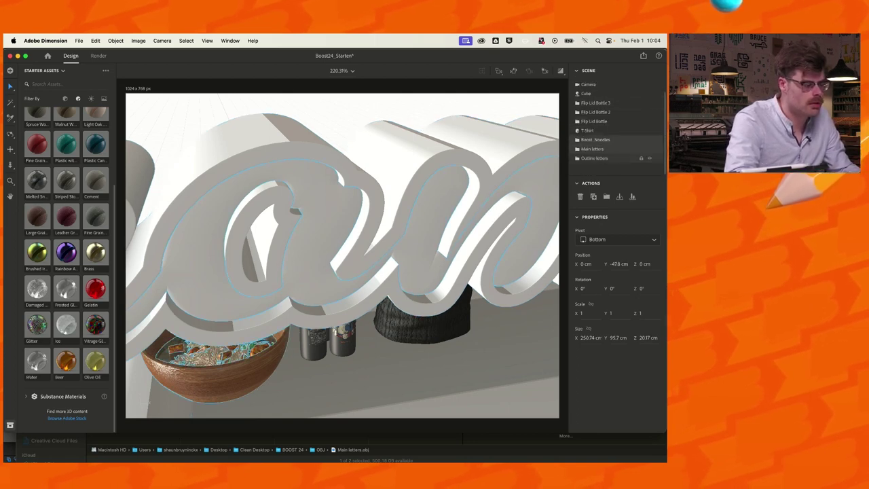
{"action": "left_click", "coordinate": [595, 158]}
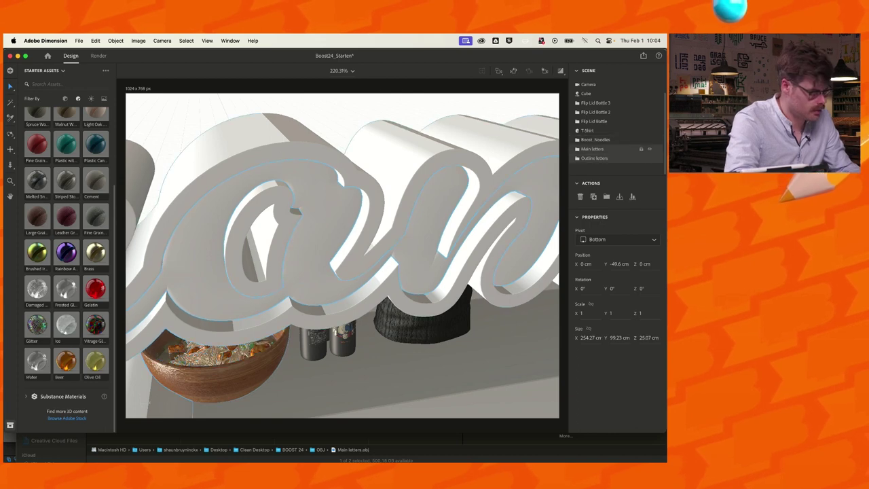
{"action": "key", "text": "super+g"}
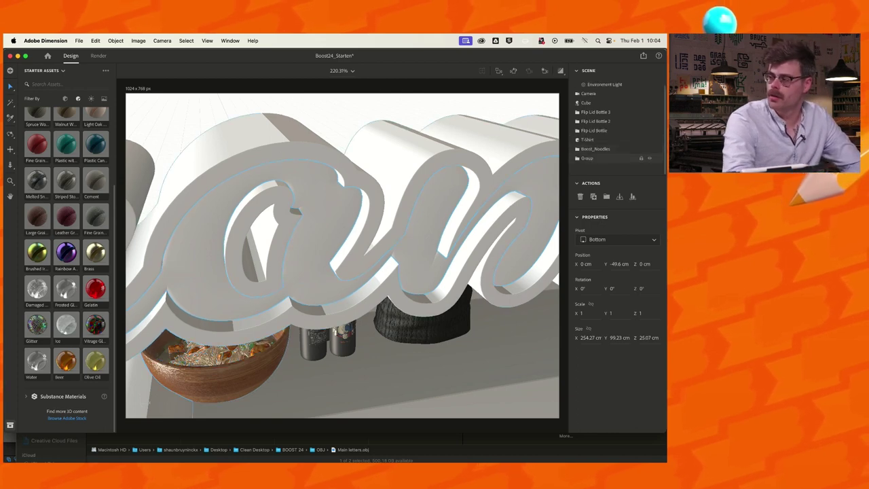
Rename the new lettering group as Neon
{"action": "double_click", "coordinate": [587, 159]}
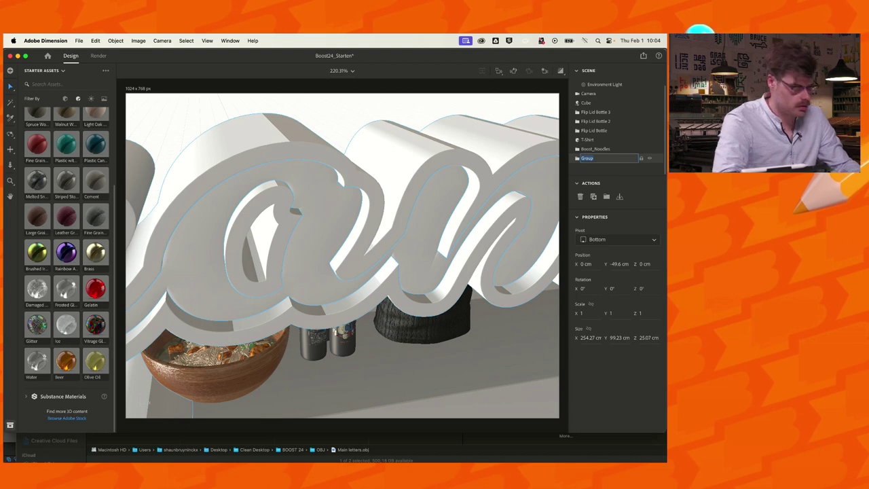
{"action": "type", "text": "Neon"}
{"action": "key", "text": "Return"}
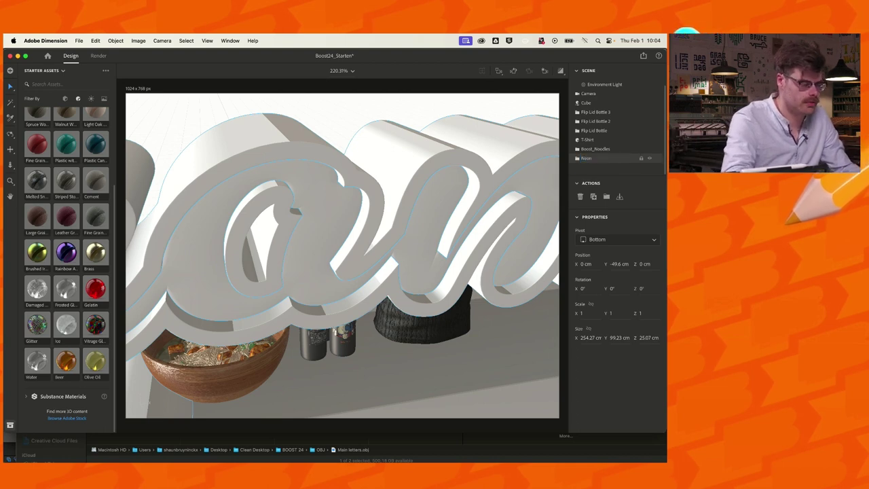
{"action": "key", "text": "Escape"}
Scale the Neon group proportionally to 0.1 and raise it above the products to a Y position of about 45.6 cm
{"action": "left_click", "coordinate": [587, 158]}
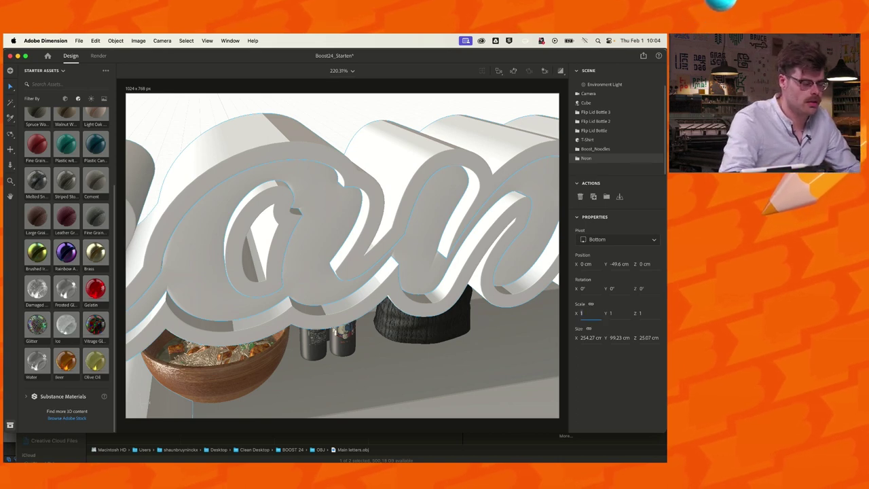
{"action": "type", "text": "0.1"}
{"action": "key", "text": "Tab"}
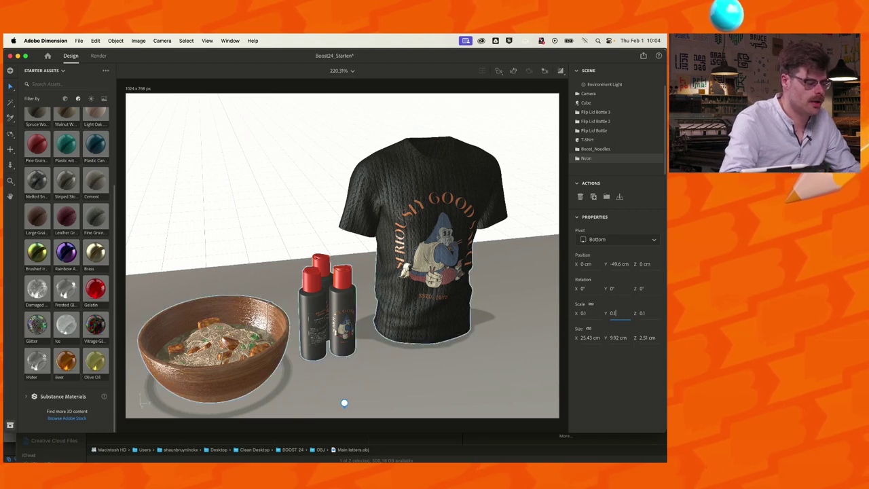
{"action": "scroll", "coordinate": [342, 255], "scroll_direction": "down", "scroll_amount": 5}
{"action": "left_click_drag", "start_coordinate": [343, 336], "coordinate": [346, 183]}
{"action": "scroll", "coordinate": [368, 261], "scroll_direction": "up", "scroll_amount": 4}
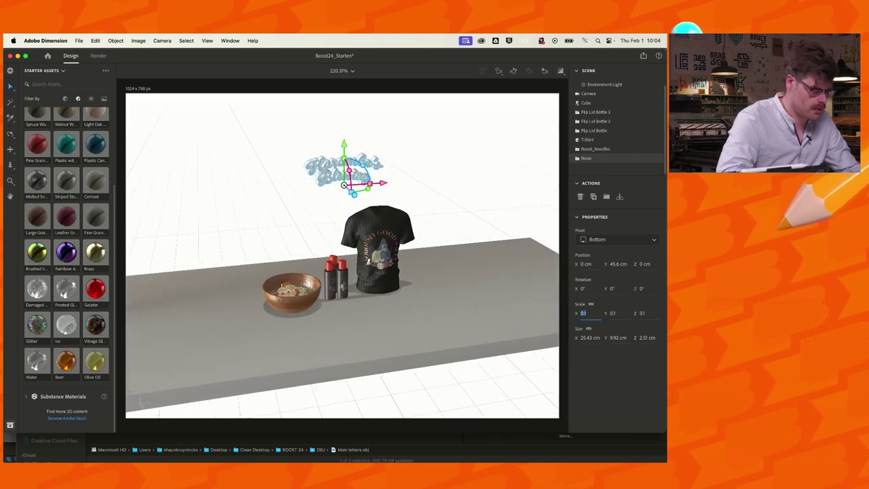
Set the Neon group's proportional scale to 0.3 and frame the wordmark in the view
{"action": "key", "text": "Return"}
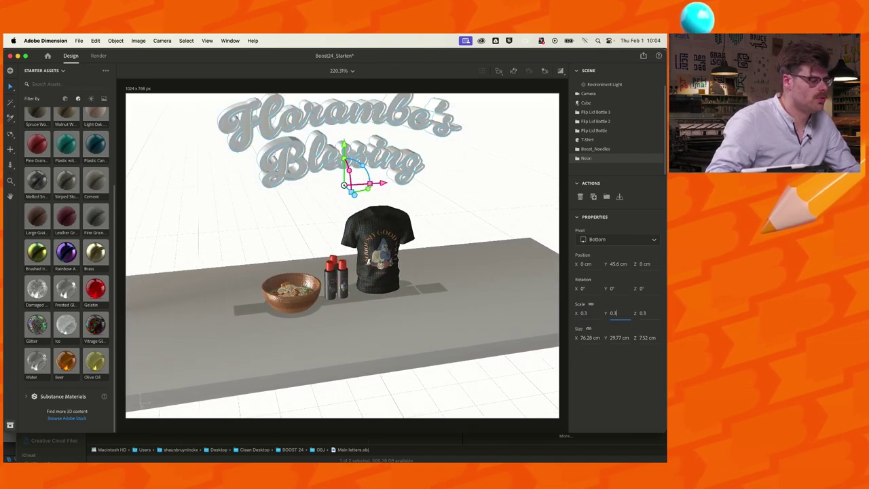
{"action": "key", "text": "Escape"}
{"action": "scroll", "coordinate": [342, 255], "scroll_direction": "down", "scroll_amount": 5}
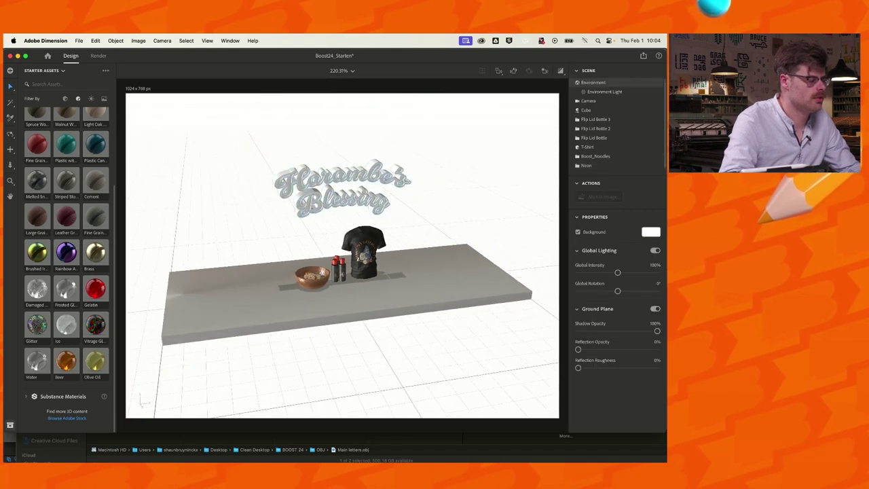
{"action": "scroll", "coordinate": [342, 256], "scroll_direction": "up", "scroll_amount": 4}
{"action": "left_click", "coordinate": [577, 168]}
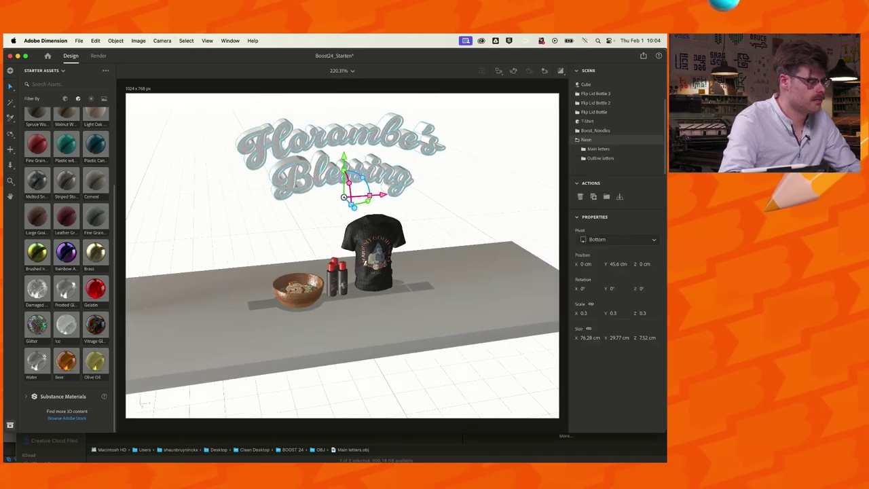
{"action": "key", "text": "f"}
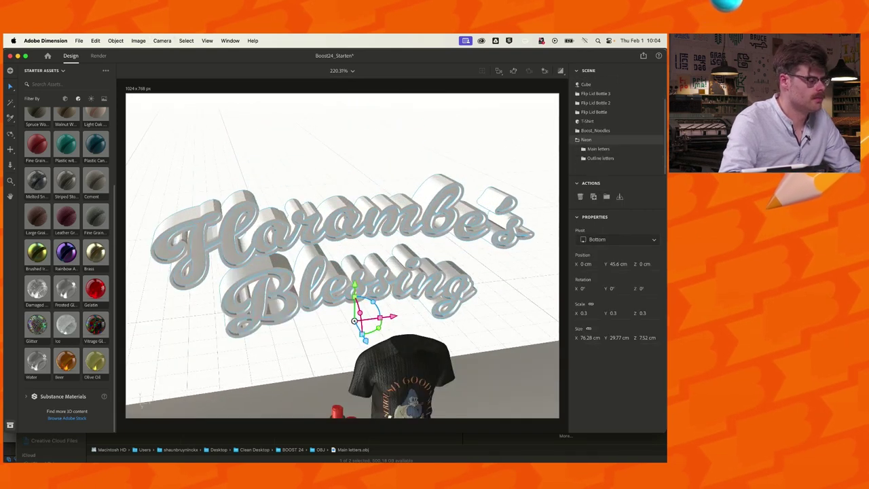
{"action": "key", "text": "Escape"}
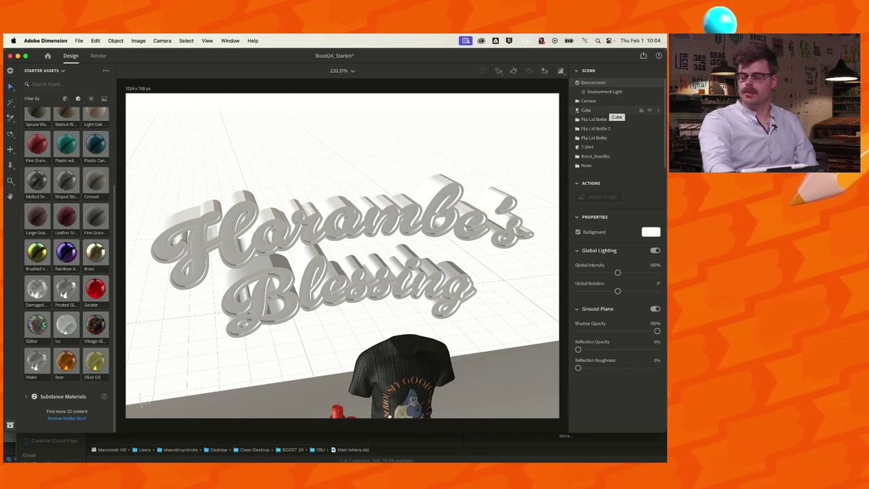
Apply the Plastic standard material to the Outline letters inside the Neon group
{"action": "scroll", "coordinate": [611, 136], "scroll_direction": "down", "scroll_amount": 1}
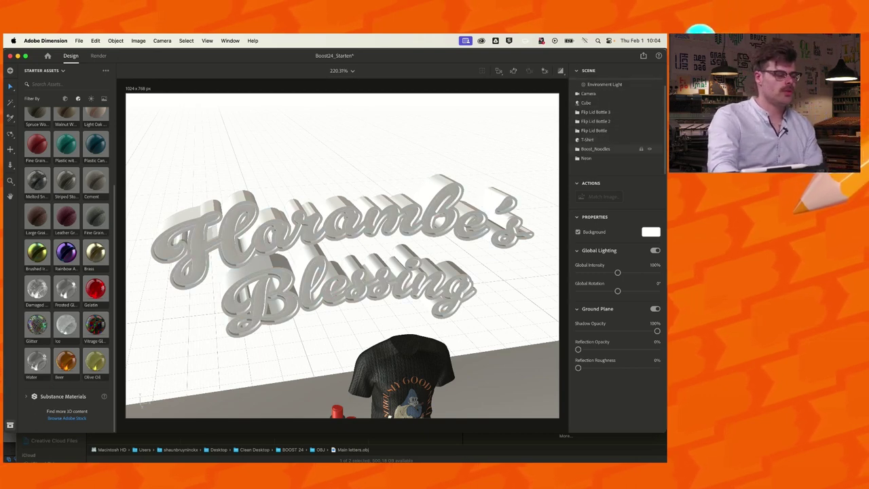
{"action": "scroll", "coordinate": [611, 163], "scroll_direction": "down", "scroll_amount": 1}
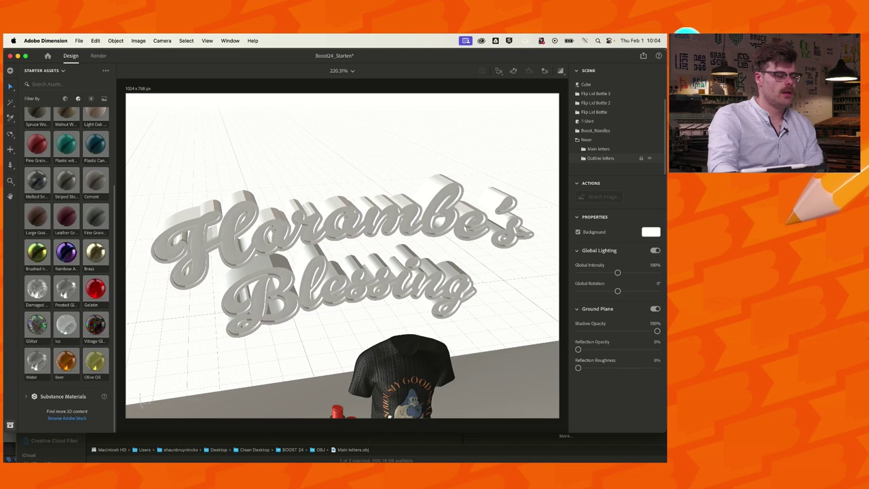
{"action": "left_click", "coordinate": [583, 158]}
{"action": "scroll", "coordinate": [65, 258], "scroll_direction": "up", "scroll_amount": 3}
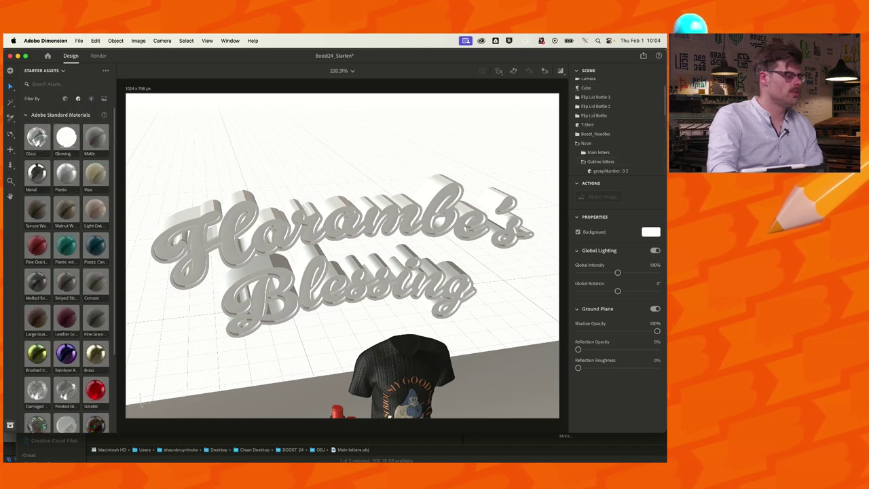
{"action": "left_click_drag", "start_coordinate": [65, 173], "coordinate": [611, 163]}
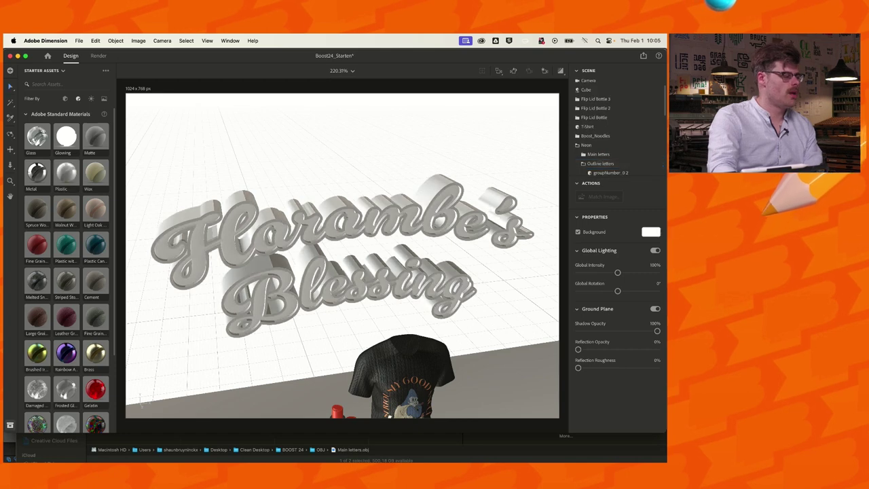
Apply the Glowing material to the Main letters and inspect the wordmark close up in the render preview
{"action": "left_click_drag", "start_coordinate": [66, 135], "coordinate": [615, 151]}
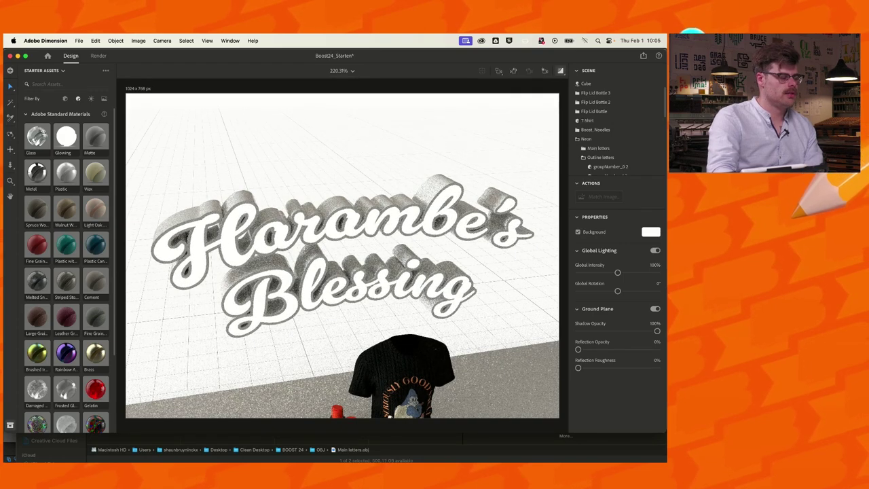
{"action": "scroll", "coordinate": [342, 255], "scroll_direction": "up", "scroll_amount": 3}
{"action": "scroll", "coordinate": [342, 255], "scroll_direction": "up", "scroll_amount": 4}
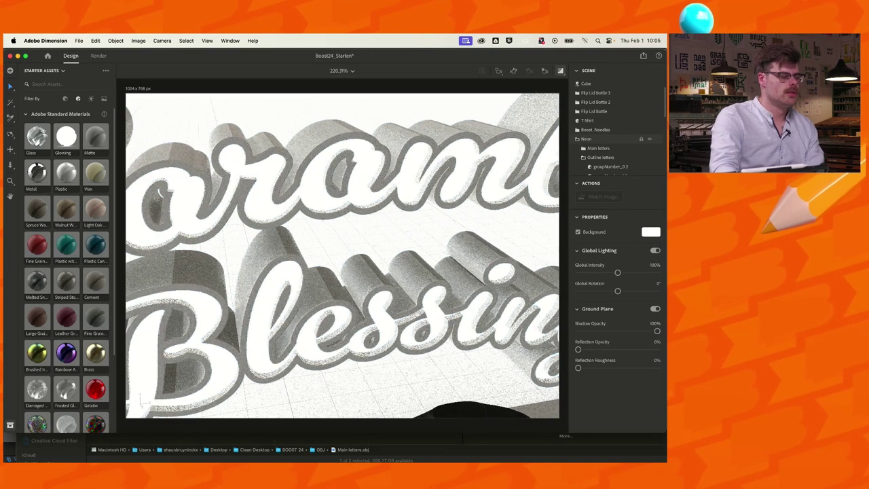
Push the Main letters back inside the outline along Z to about -1.7 cm
{"action": "left_click", "coordinate": [583, 157]}
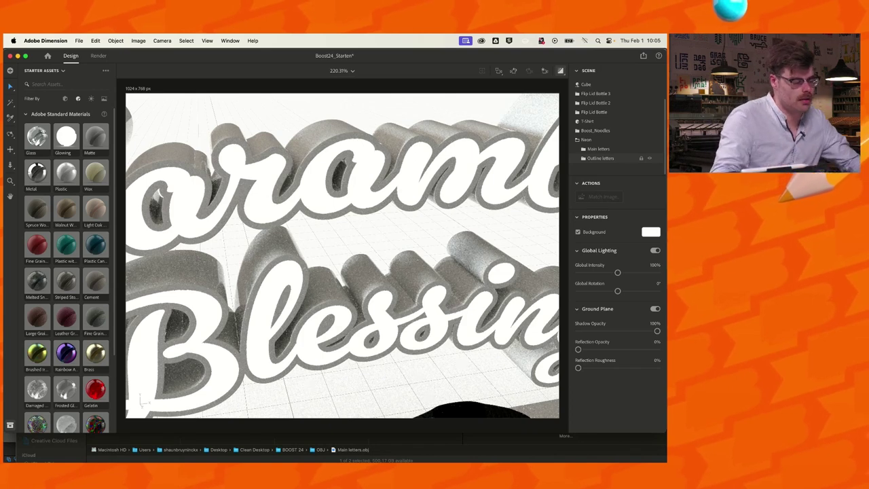
{"action": "left_click", "coordinate": [598, 149]}
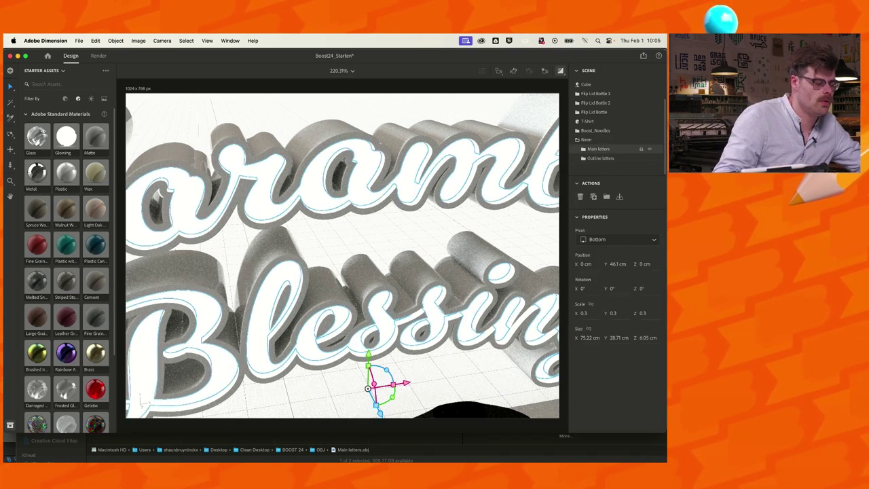
{"action": "left_click_drag", "start_coordinate": [381, 413], "coordinate": [376, 403]}
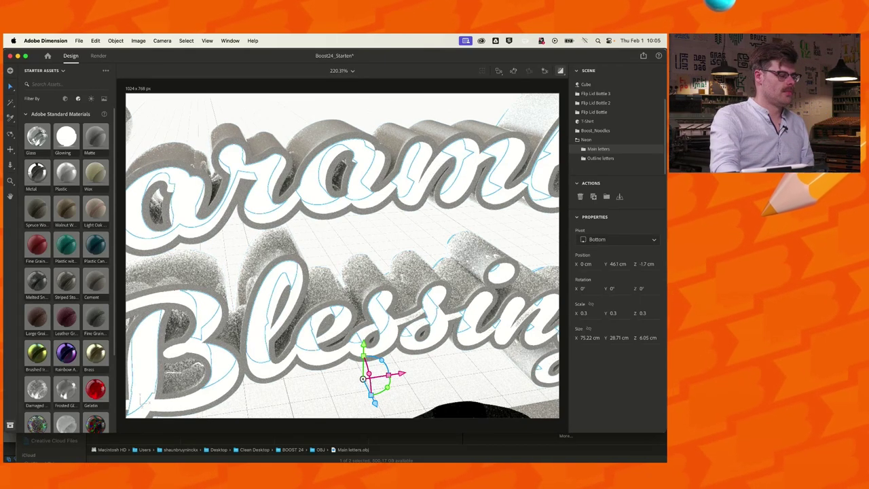
{"action": "key", "text": "Escape"}
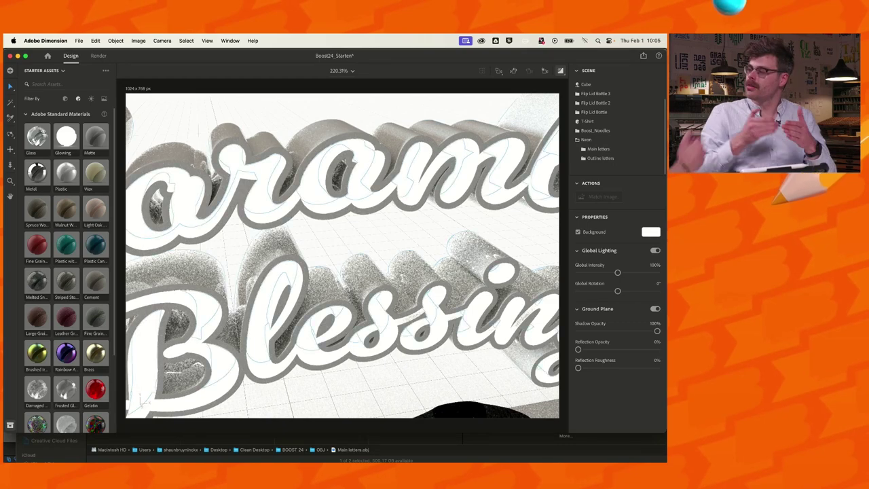
{"action": "scroll", "coordinate": [343, 255], "scroll_direction": "down", "scroll_amount": 2}
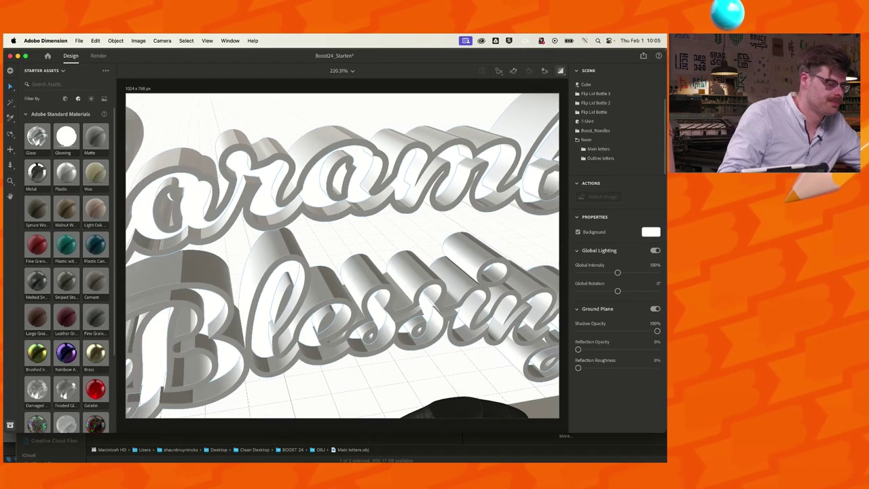
Frame the whole wordmark in the view and save it as a camera bookmark named Neon
{"action": "scroll", "coordinate": [342, 256], "scroll_direction": "down", "scroll_amount": 8}
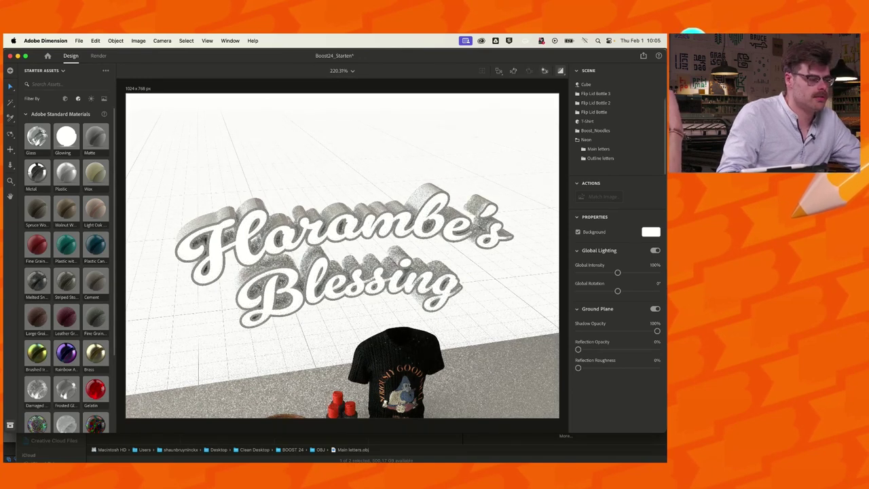
{"action": "left_click", "coordinate": [545, 70]}
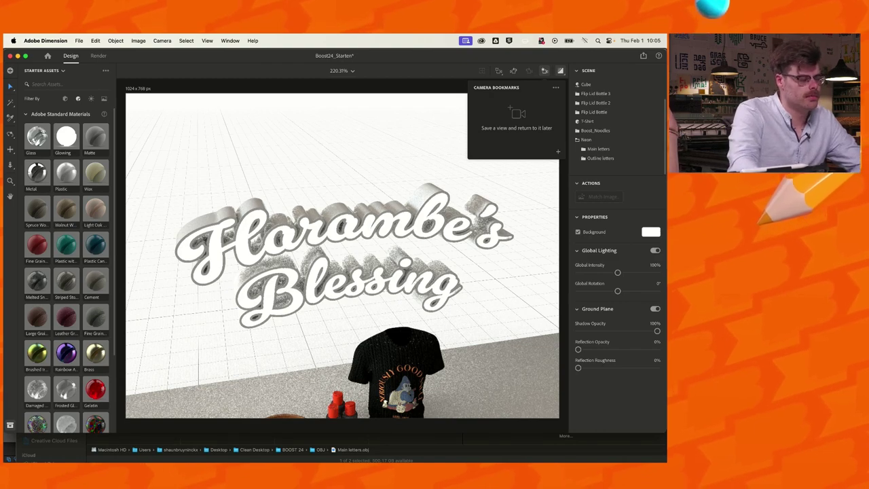
{"action": "left_click", "coordinate": [558, 151]}
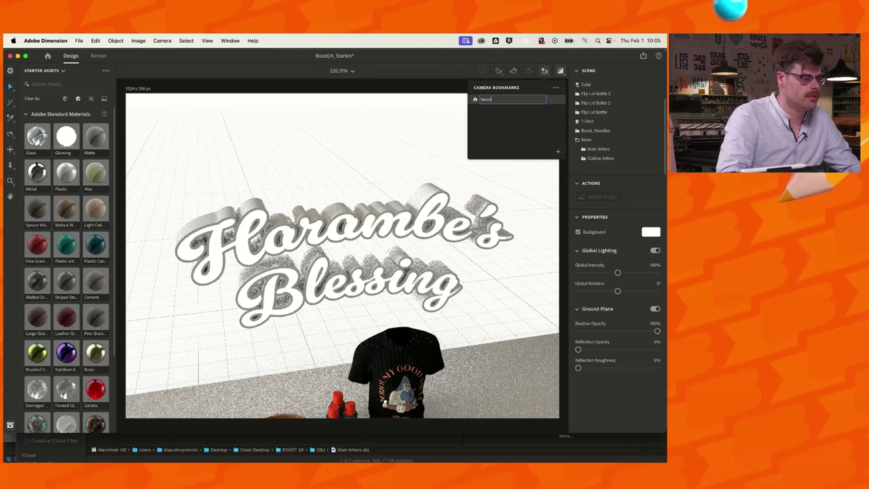
{"action": "key", "text": "Return"}
Frame the wordmark together with the bowl, bottles and T-shirt, and save the view as a camera bookmark named Full
{"action": "right_click_drag", "start_coordinate": [490, 228], "coordinate": [519, 260]}
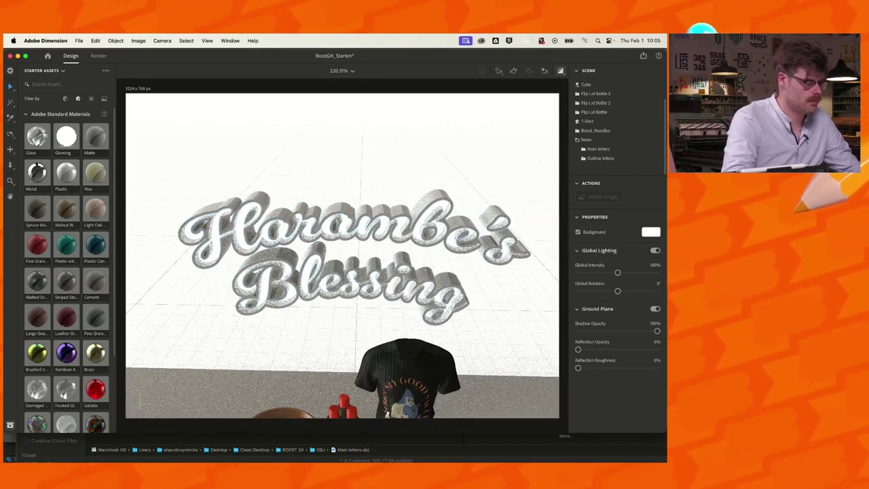
{"action": "middle_click_drag", "start_coordinate": [407, 340], "coordinate": [378, 270]}
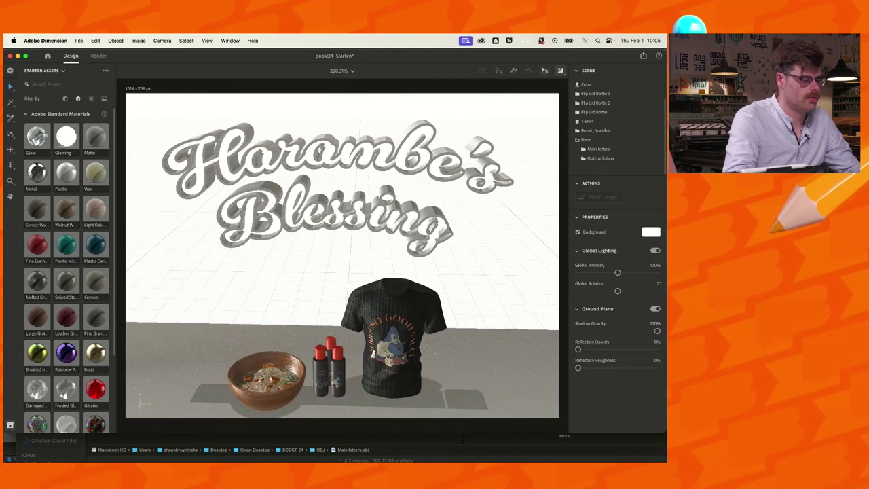
{"action": "left_click", "coordinate": [545, 71]}
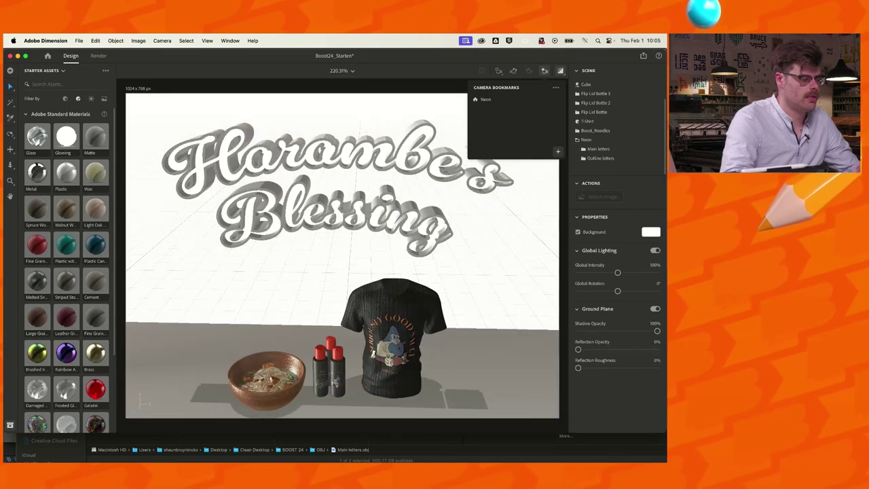
{"action": "left_click", "coordinate": [558, 151]}
{"action": "type", "text": "Full"}
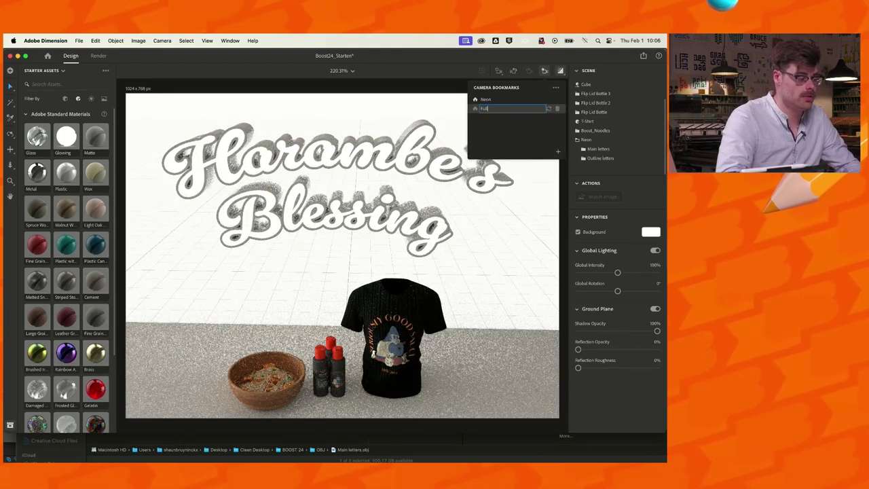
{"action": "key", "text": "Return"}
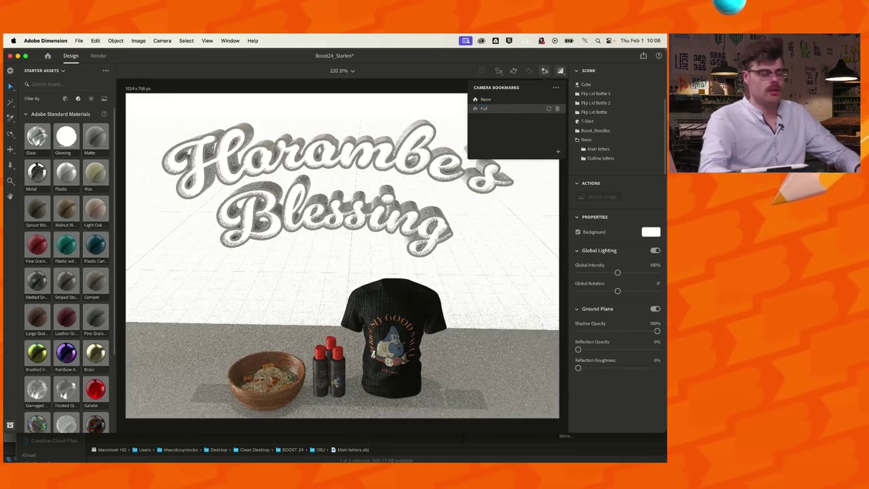
Check both saved camera bookmarks by switching to Neon and back to Full
{"action": "left_click", "coordinate": [485, 99]}
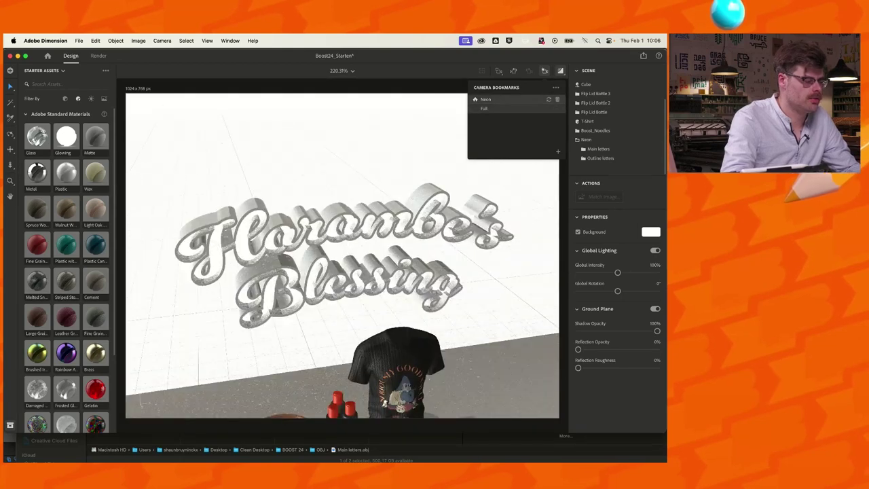
{"action": "left_click", "coordinate": [484, 108]}
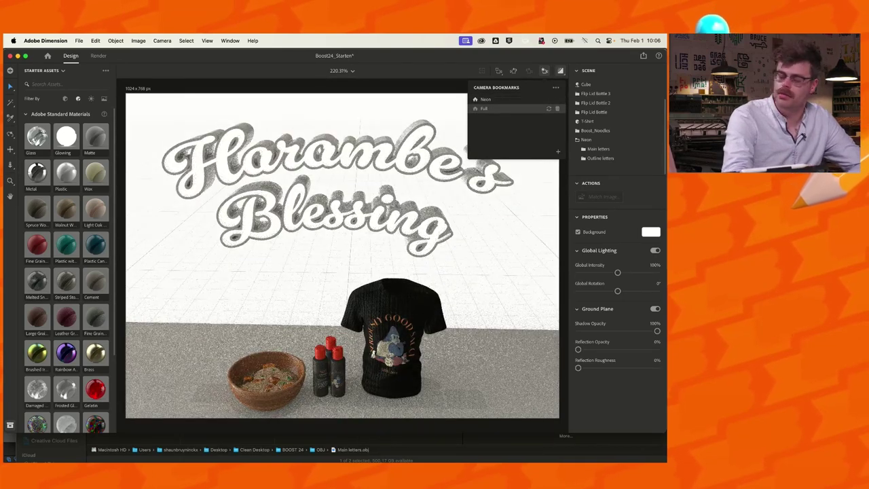
{"action": "key", "text": "Escape"}
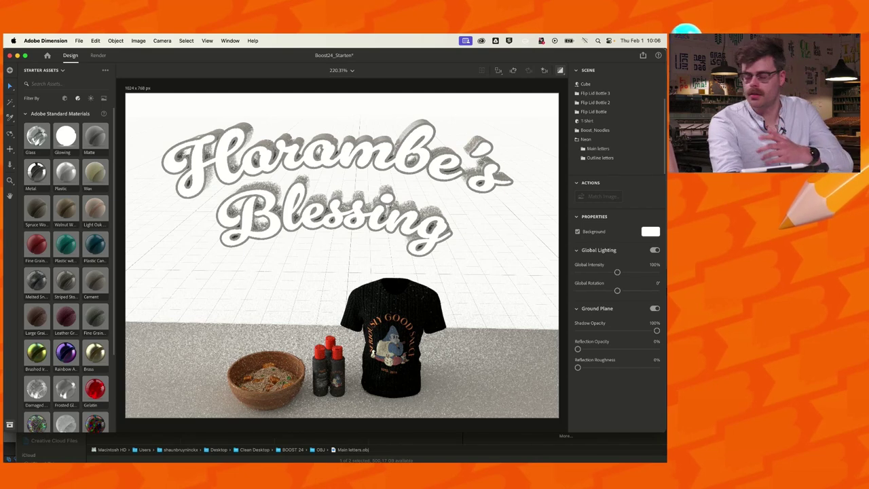
Review the render settings for the scene and the available render quality levels
{"action": "left_click", "coordinate": [97, 55]}
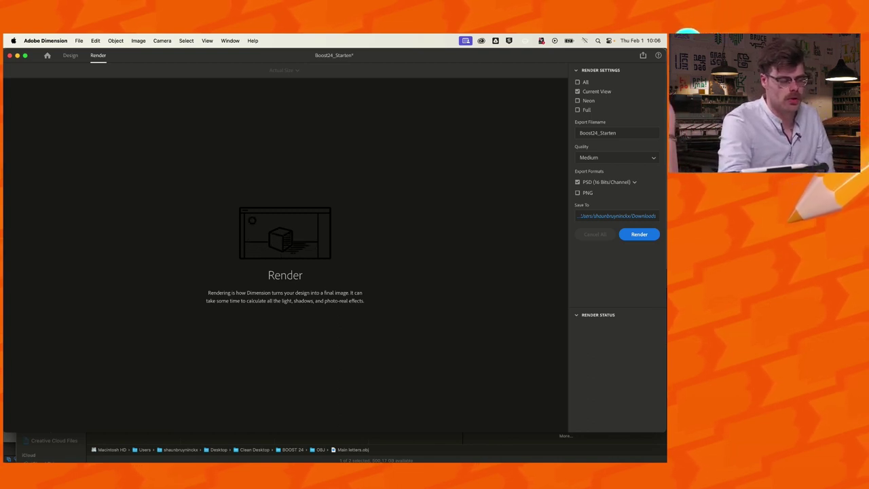
{"action": "left_click", "coordinate": [616, 157]}
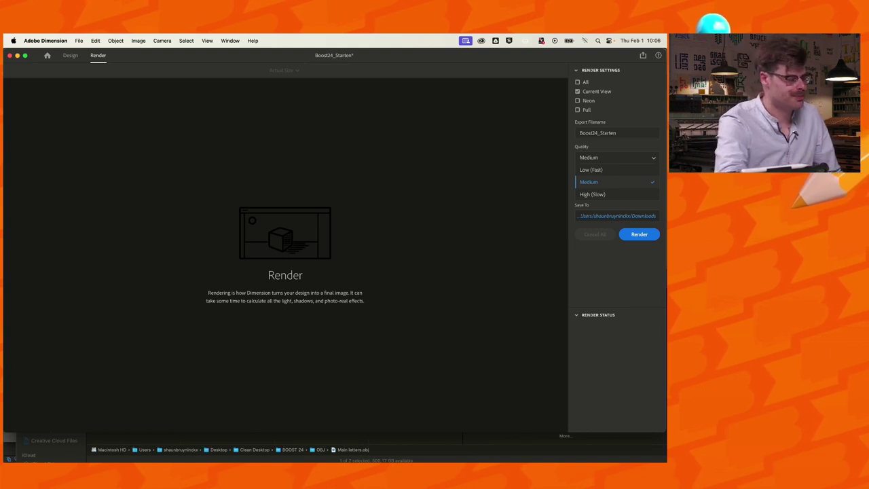
{"action": "key", "text": "Escape"}
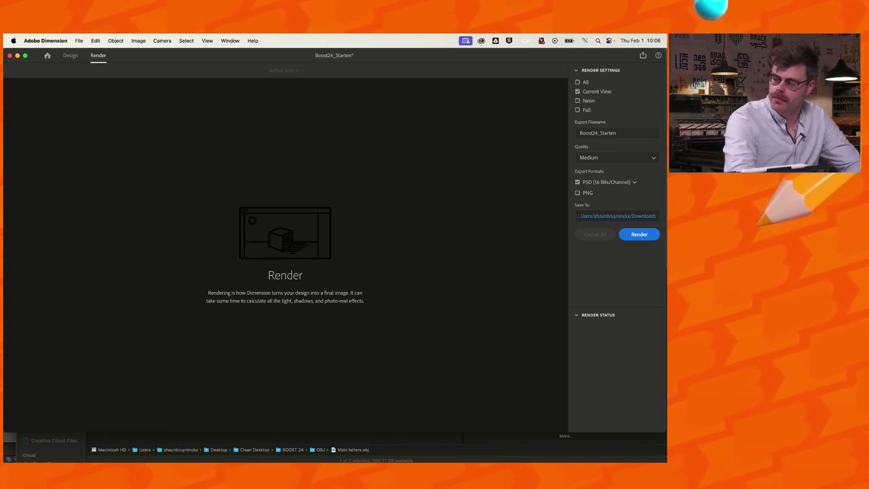
Find the finished example "Boost - Starten met 3D_END-Full.psd" in the Sessie 1 - Starten met 3D folder and open it in Photoshop
{"action": "key", "text": "super+Tab"}
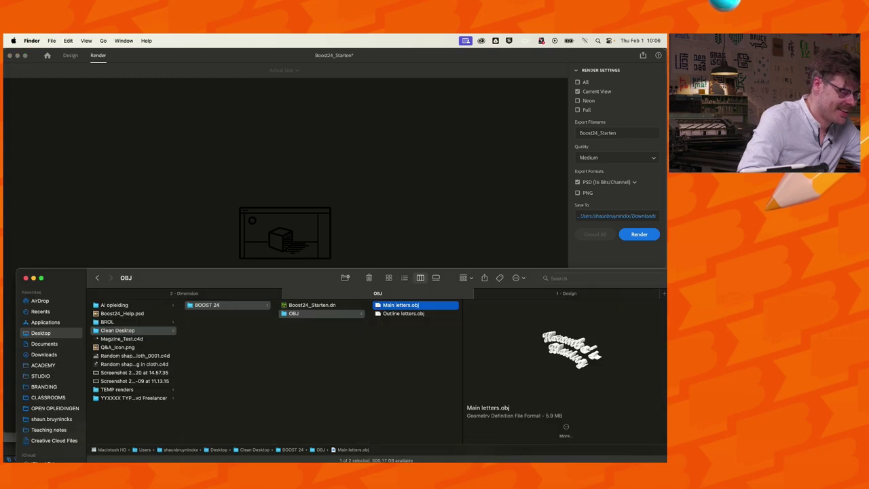
{"action": "left_click", "coordinate": [529, 293]}
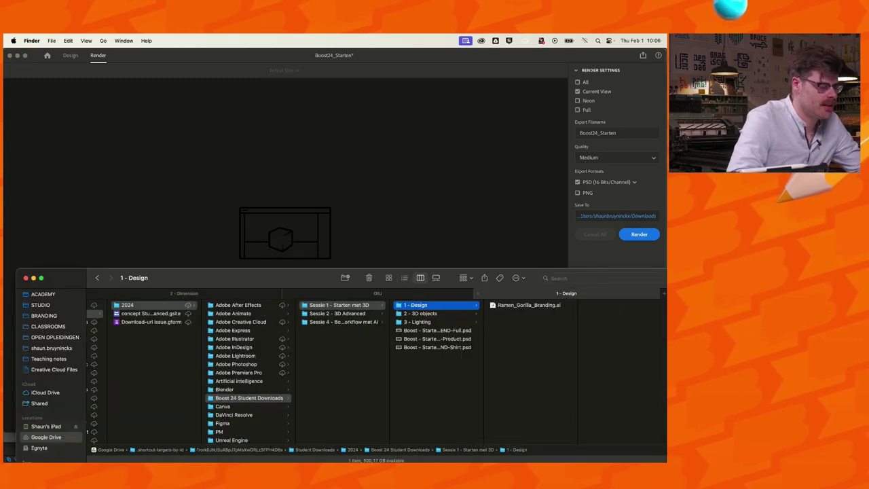
{"action": "left_click", "coordinate": [437, 339]}
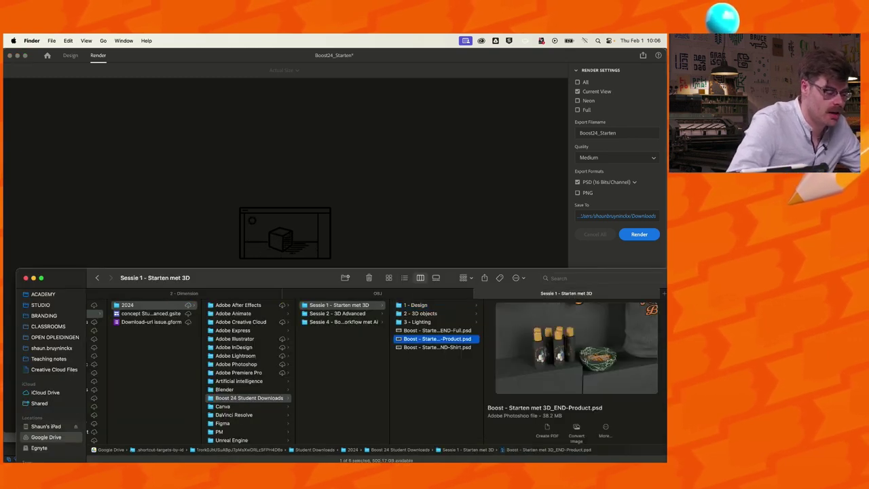
{"action": "left_click", "coordinate": [437, 330]}
{"action": "key", "text": "super+o"}
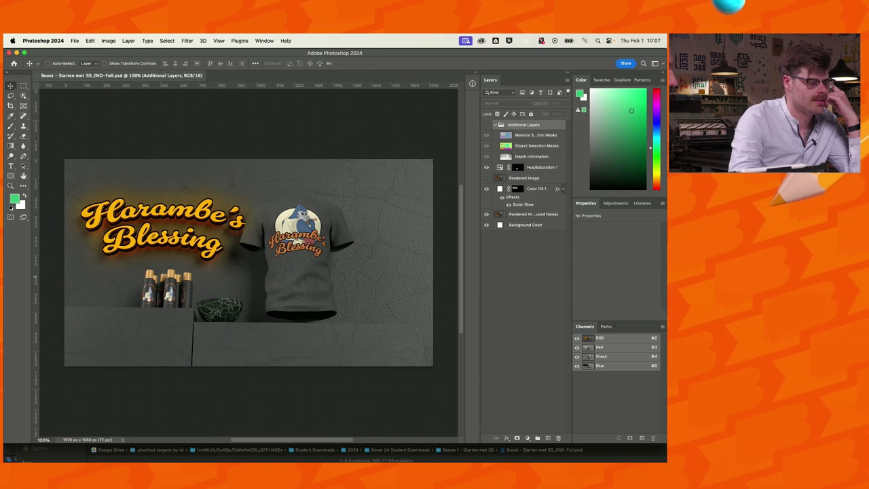
Examine the Material Selection Masks layer and the Color Range selection for it, and hide the Additional Layers group again
{"action": "left_click", "coordinate": [494, 125]}
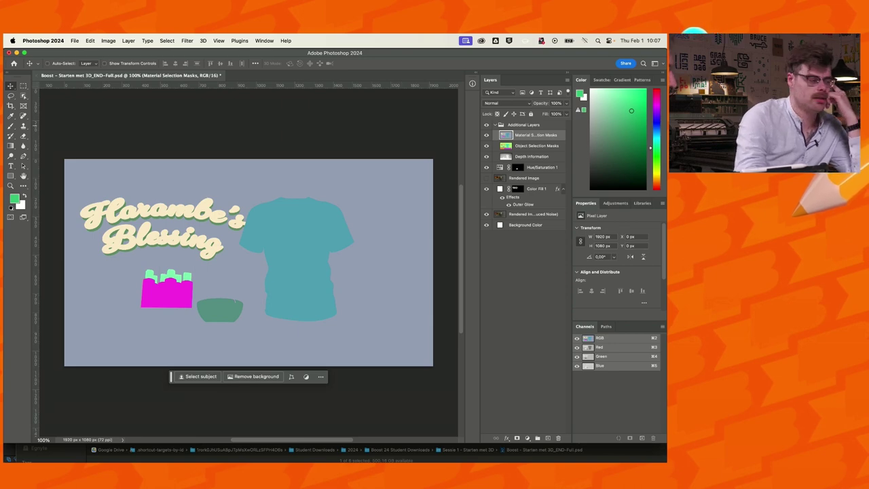
{"action": "left_click", "coordinate": [167, 41]}
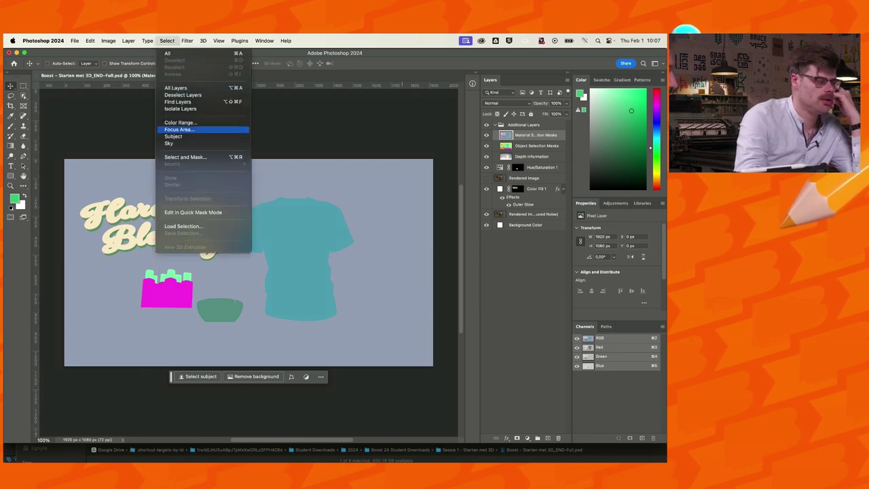
{"action": "left_click", "coordinate": [180, 123]}
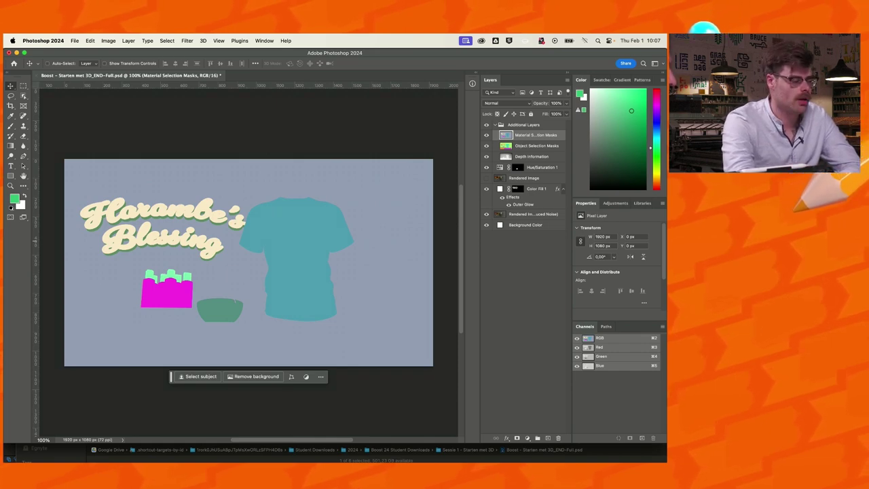
{"action": "left_click", "coordinate": [486, 124]}
Inspect the Hue/Saturation 1 adjustment, and examine the Object Selection Masks and Depth Information layers by toggling layer visibility
{"action": "left_click", "coordinate": [549, 169]}
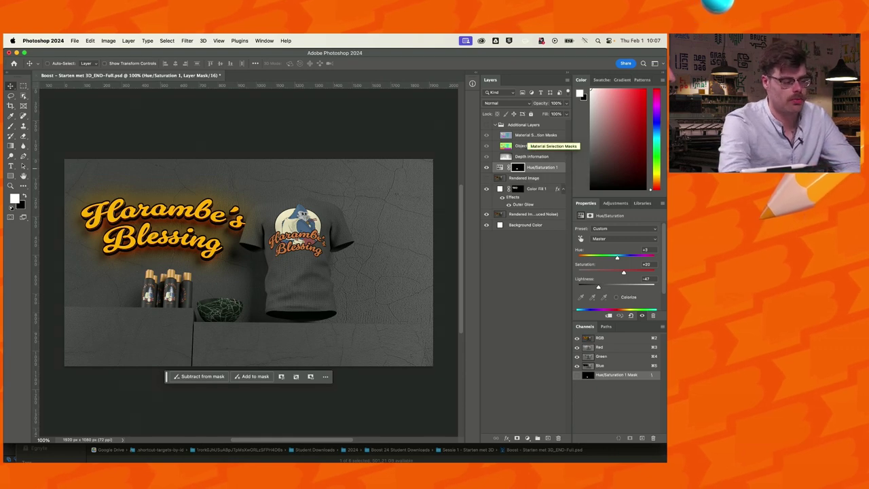
{"action": "left_click", "coordinate": [486, 125]}
{"action": "left_click", "coordinate": [486, 135]}
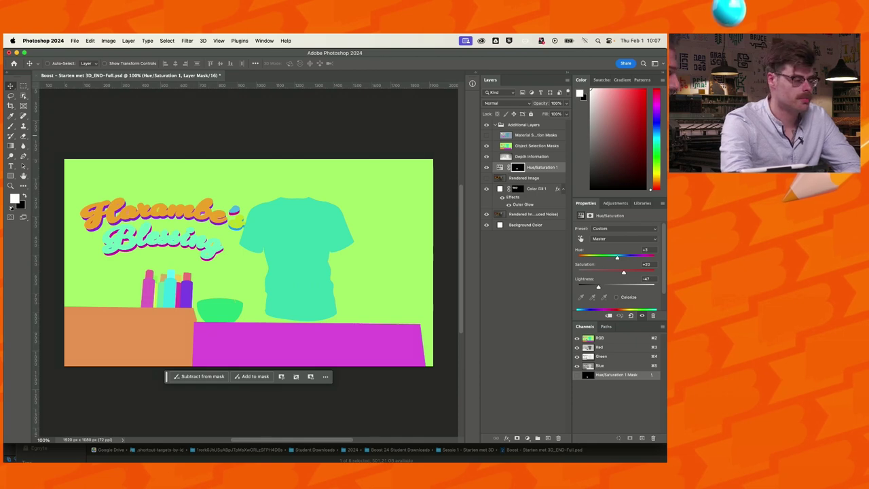
{"action": "left_click", "coordinate": [486, 145]}
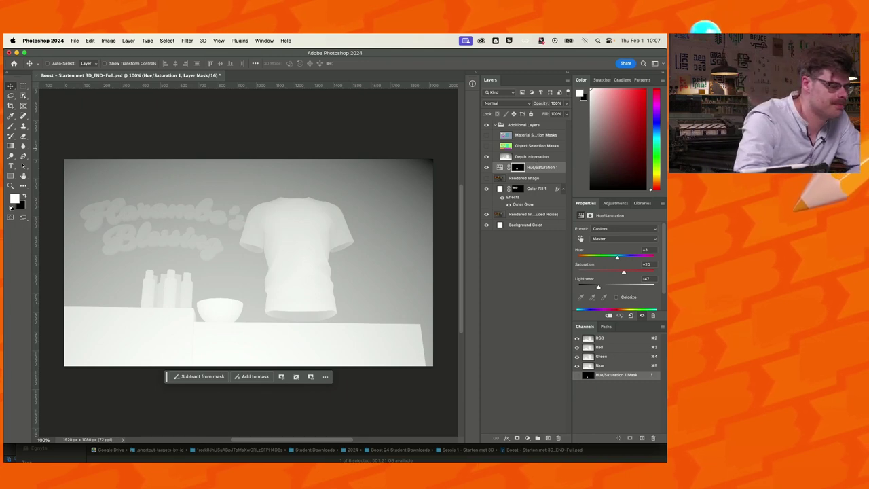
{"action": "left_click", "coordinate": [486, 125]}
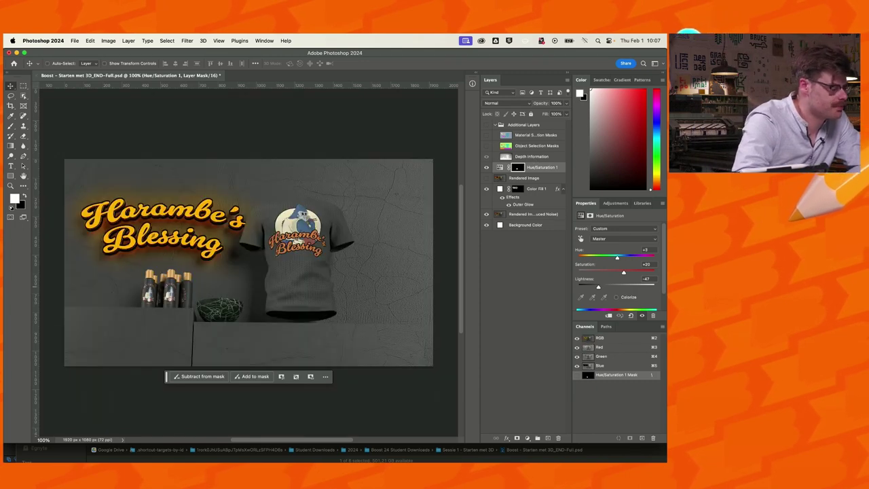
{"action": "left_click", "coordinate": [523, 285]}
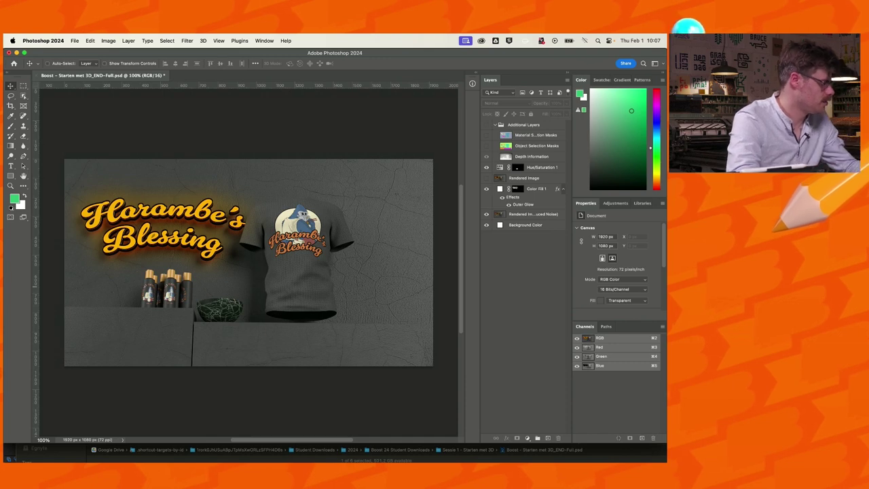